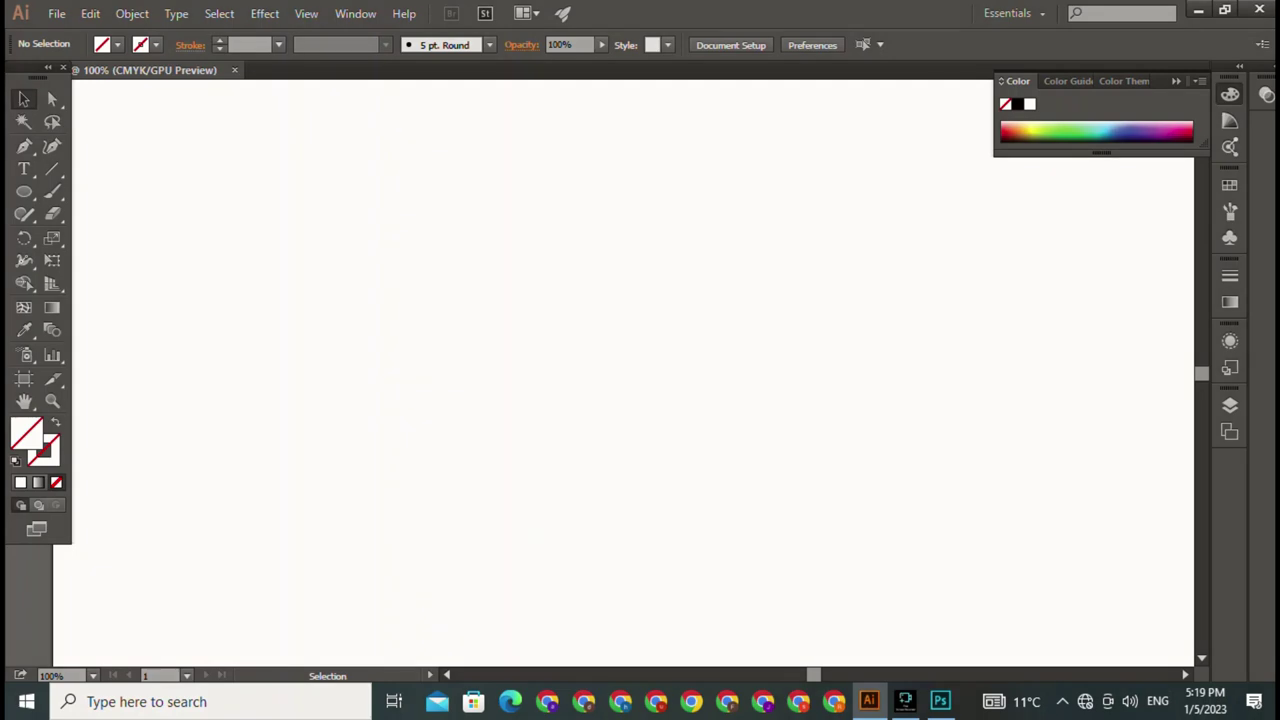
Step: Type MARYAM on the artboard and scale it up to about 117 pt
left_click(24, 169)
left_click(288, 195)
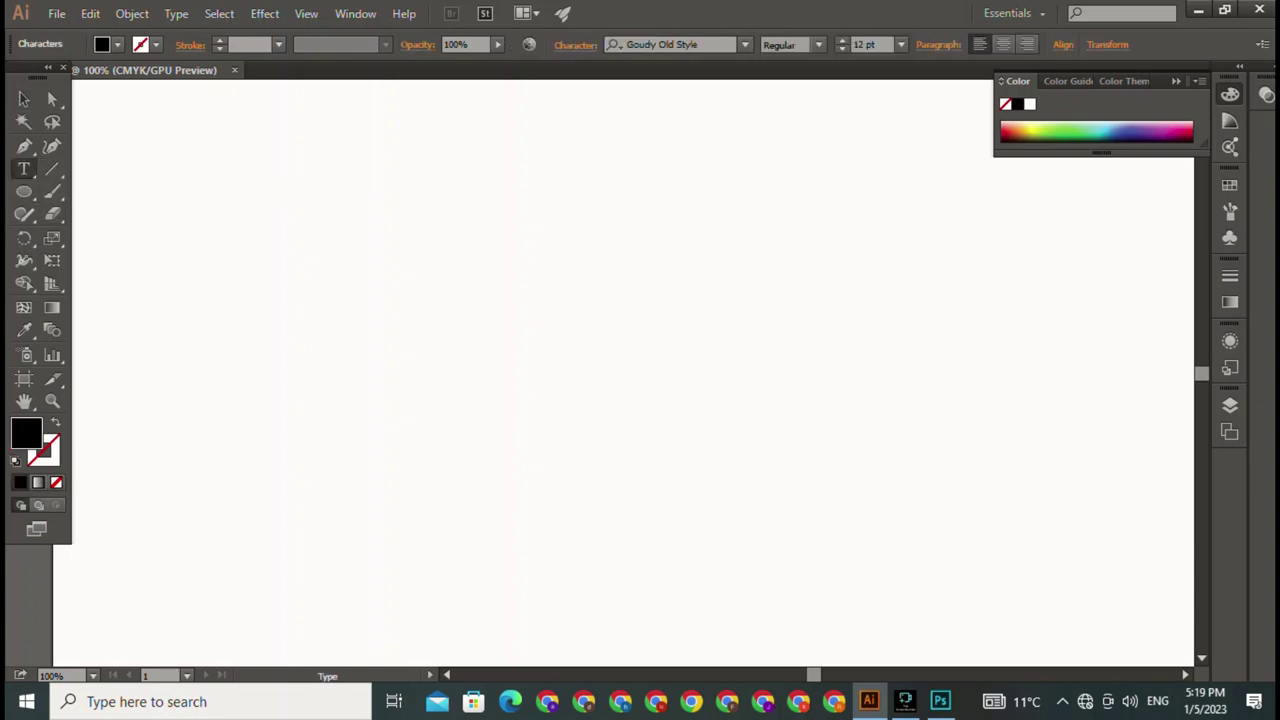
type("MA")
type("RY")
type("AM")
left_click(24, 98)
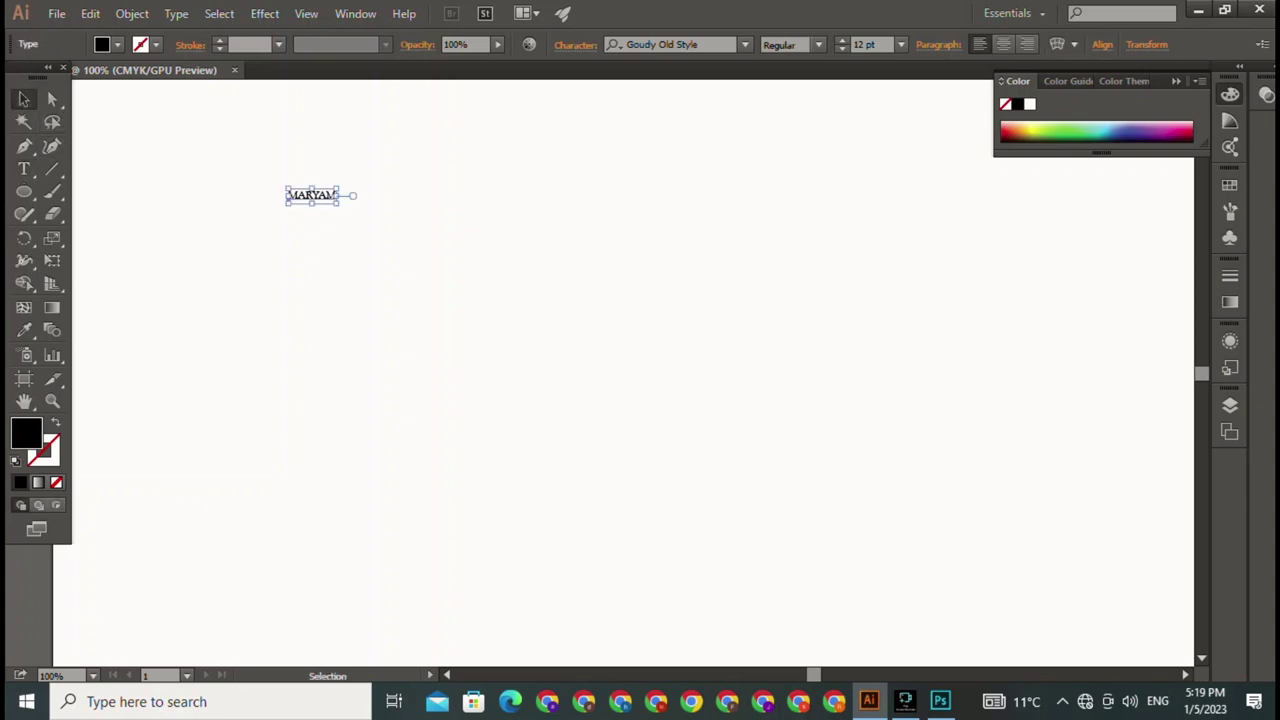
left_click_drag(338, 202, 750, 334)
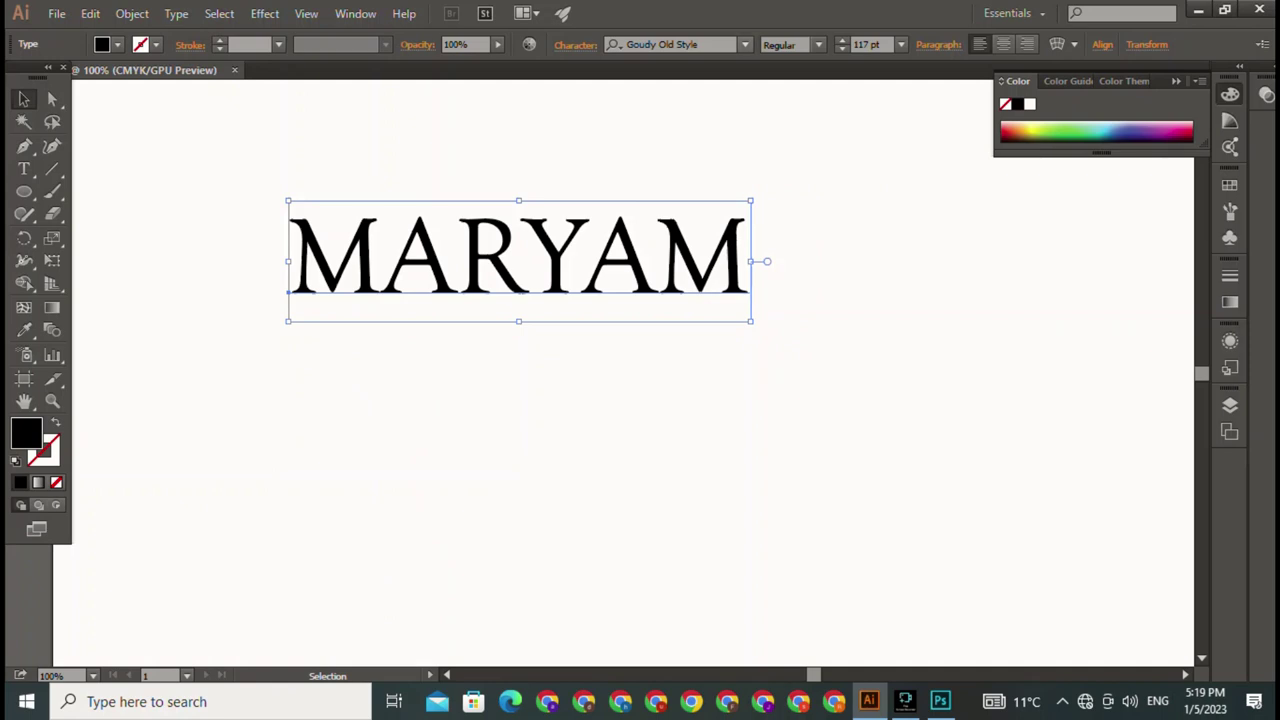
Step: Set MARYAM in the Forte typeface
left_click(745, 44)
left_click(680, 134)
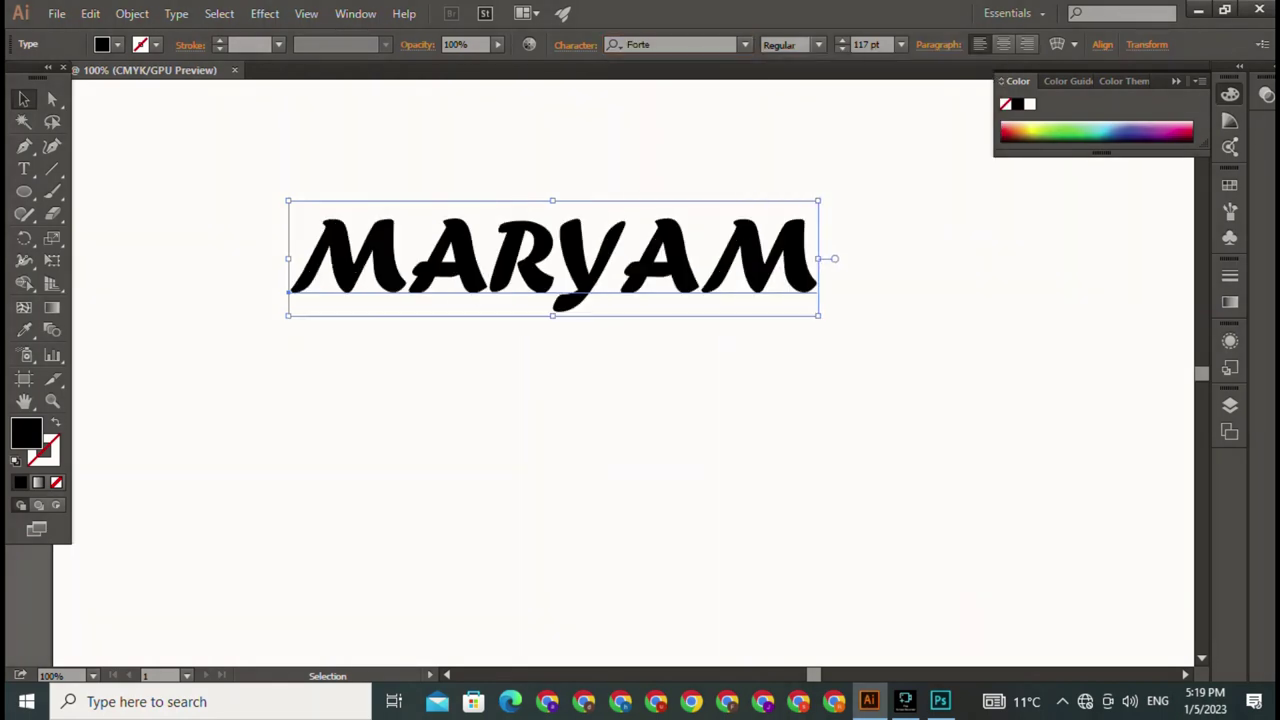
left_click(400, 450)
left_click(24, 146)
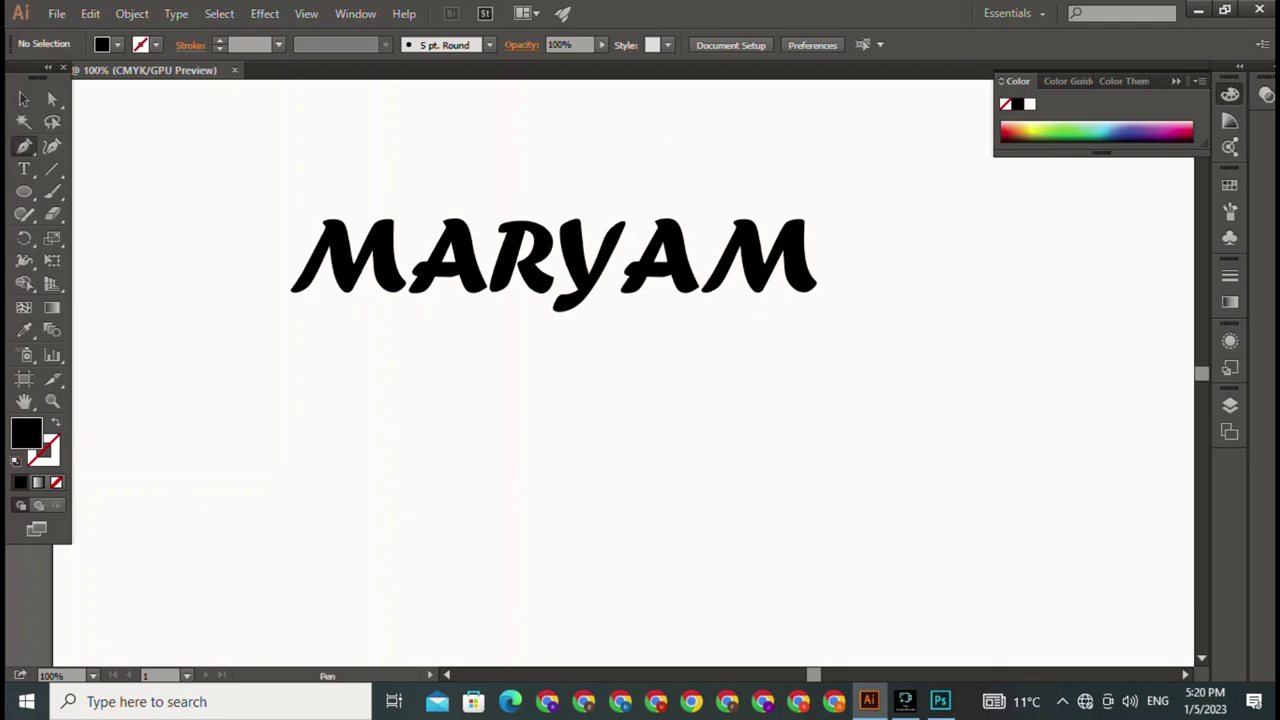
Step: Draw a straight line under MARYAM spanning the full word, deleting a stray first path
left_click_drag(295, 303, 924, 303)
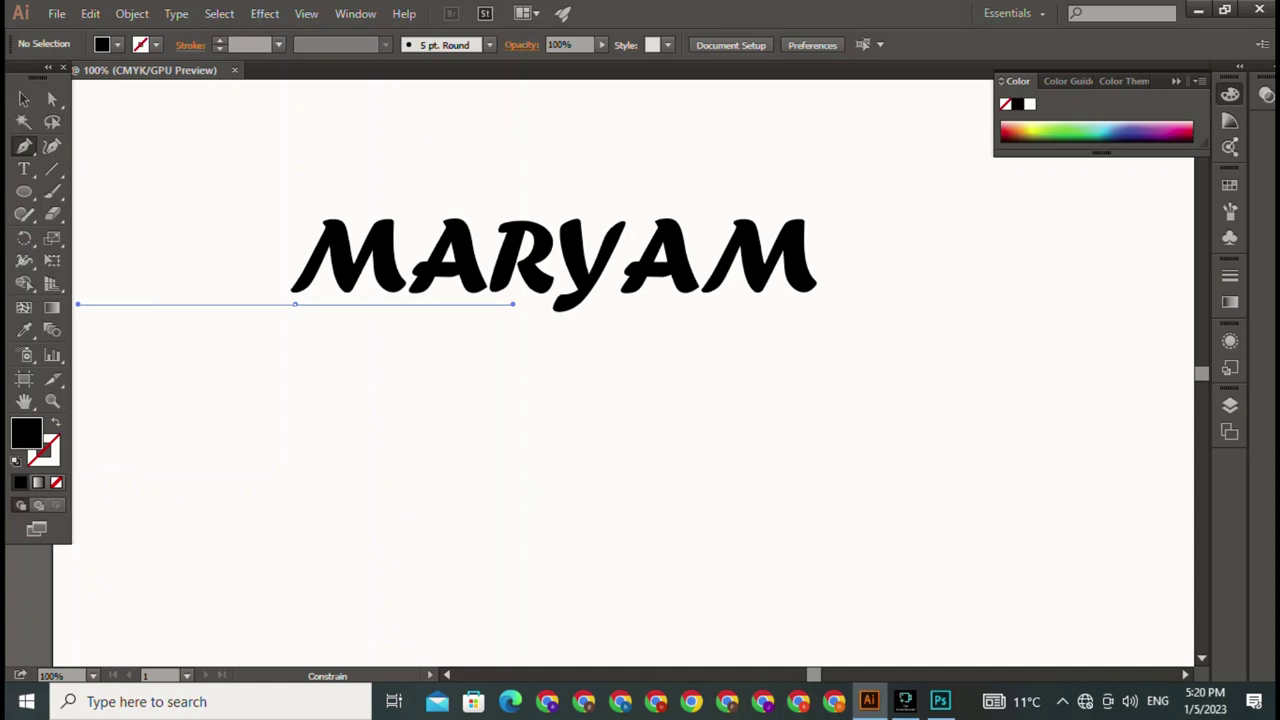
left_click(295, 305, "ctrl")
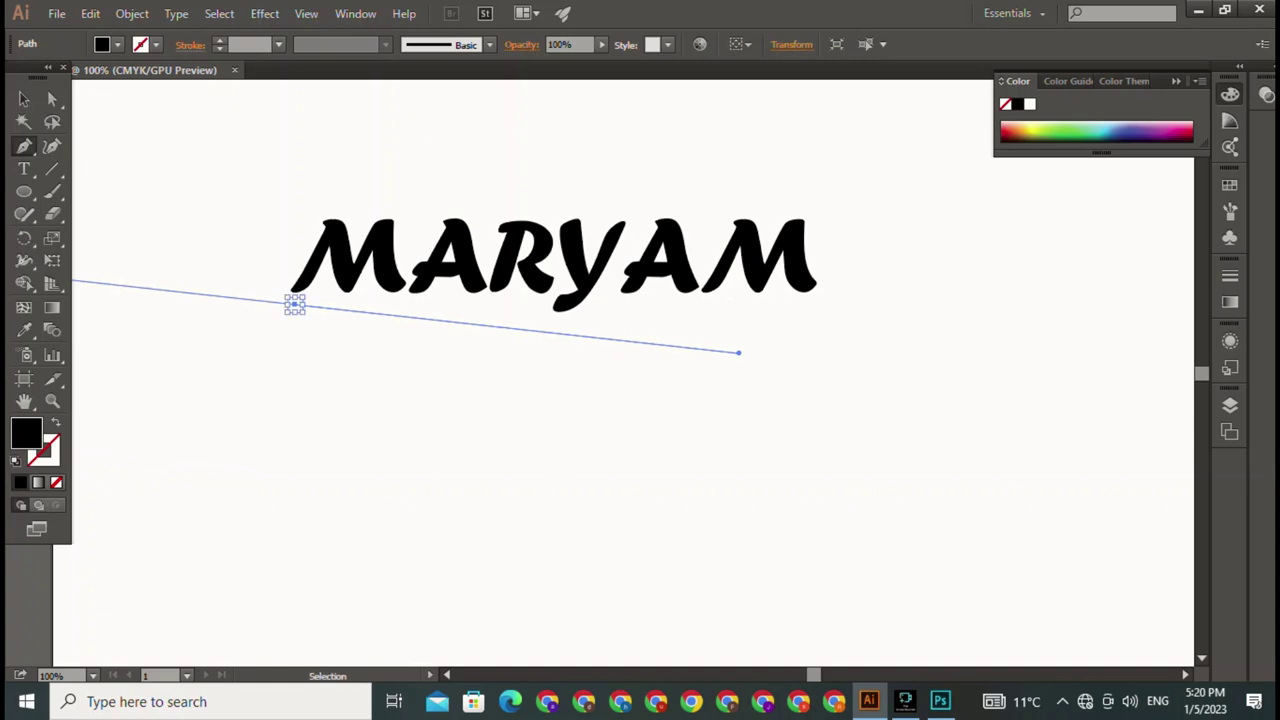
key("Delete")
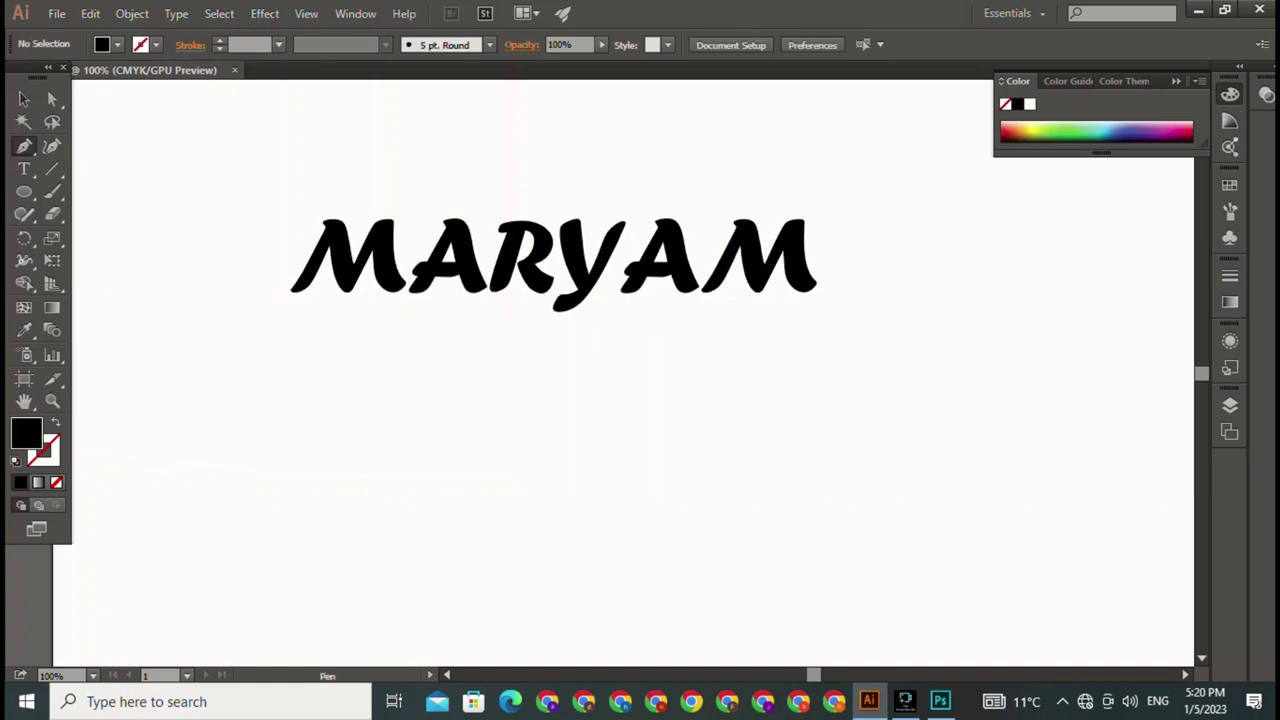
left_click(293, 305)
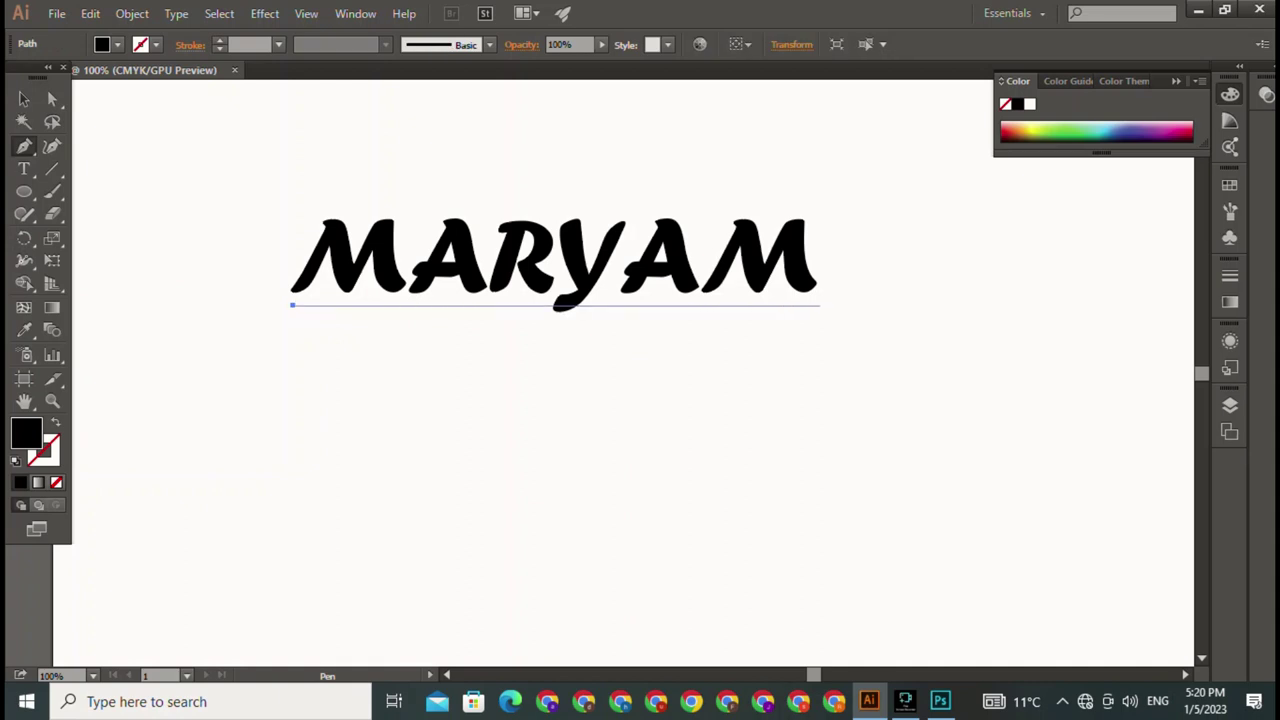
mouse_move(819, 305)
left_mouse_down()
mouse_move(678, 320)
mouse_move(819, 305)
left_mouse_up()
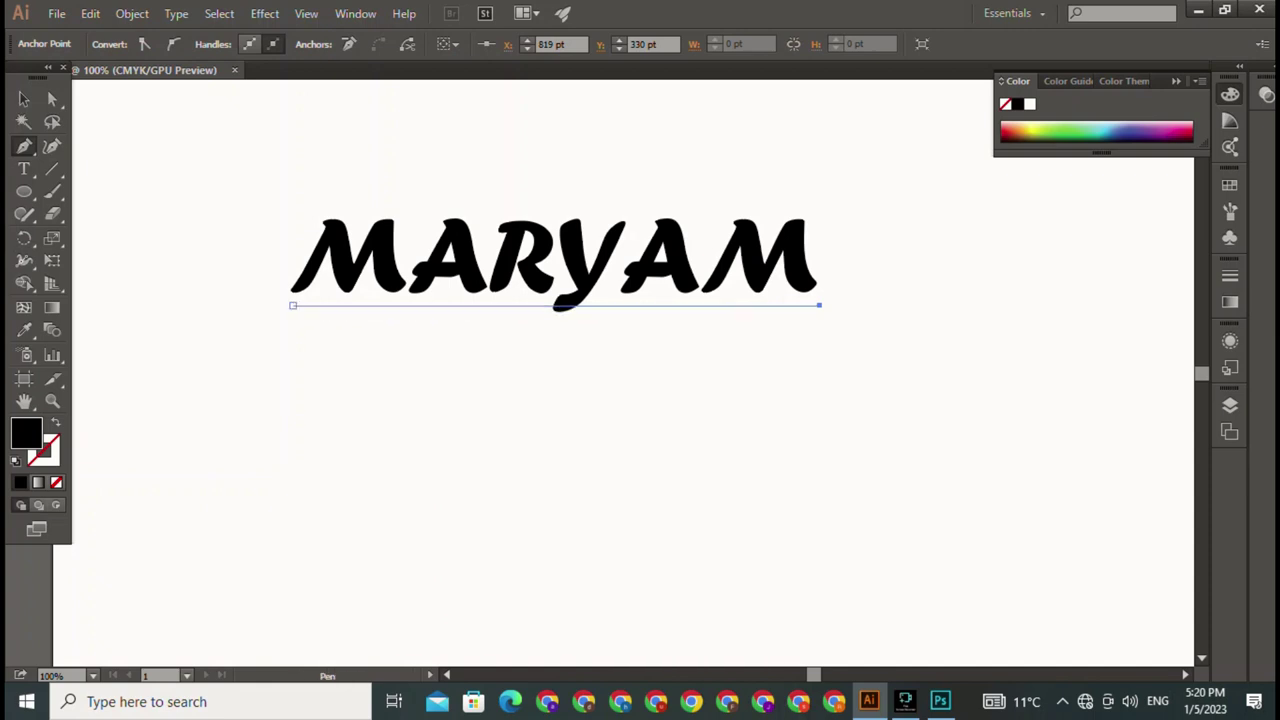
Step: Nudge the underline slightly lower beneath MARYAM
left_click(292, 305)
key("v")
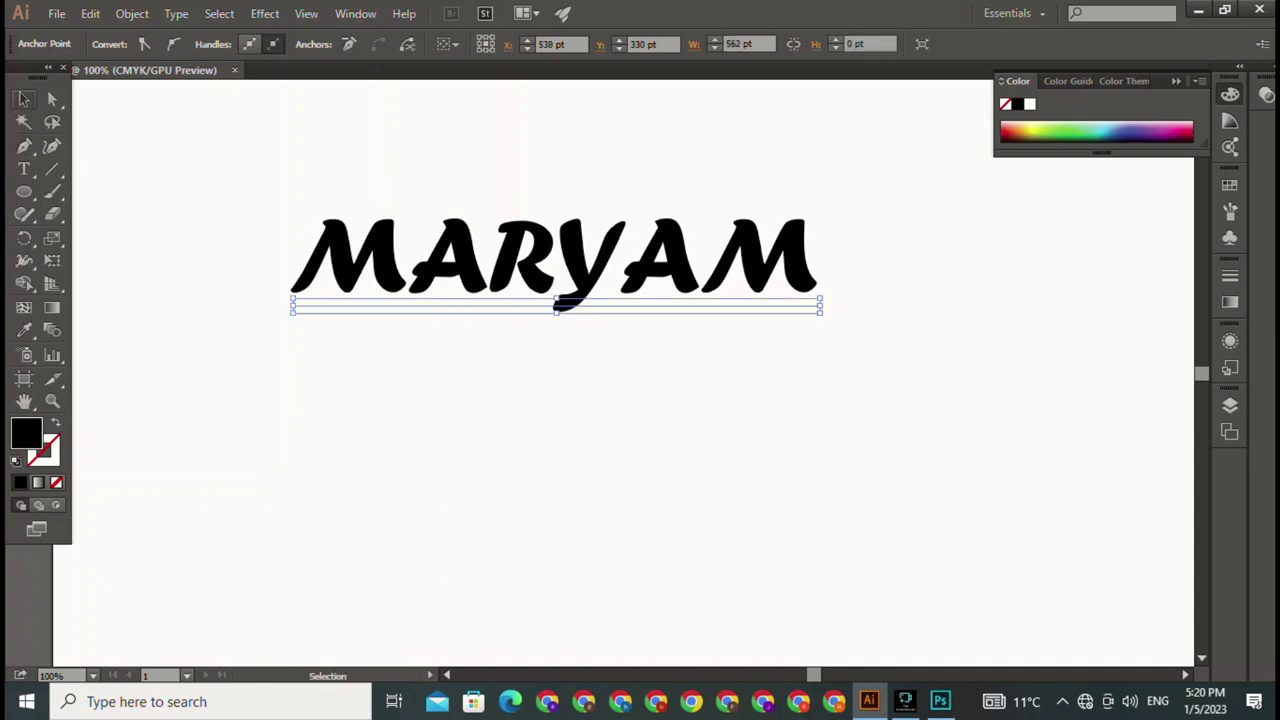
key("ctrl+shift+a")
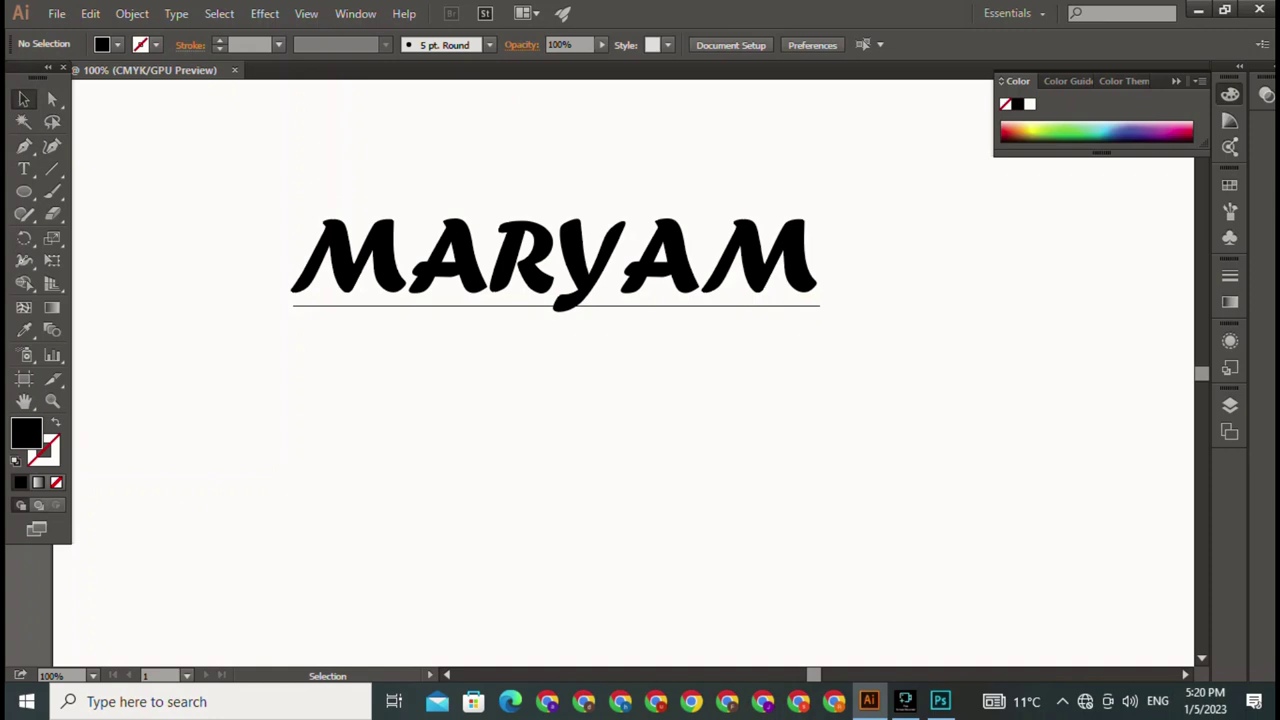
left_click_drag(556, 305, 556, 313)
key("ctrl+shift+a")
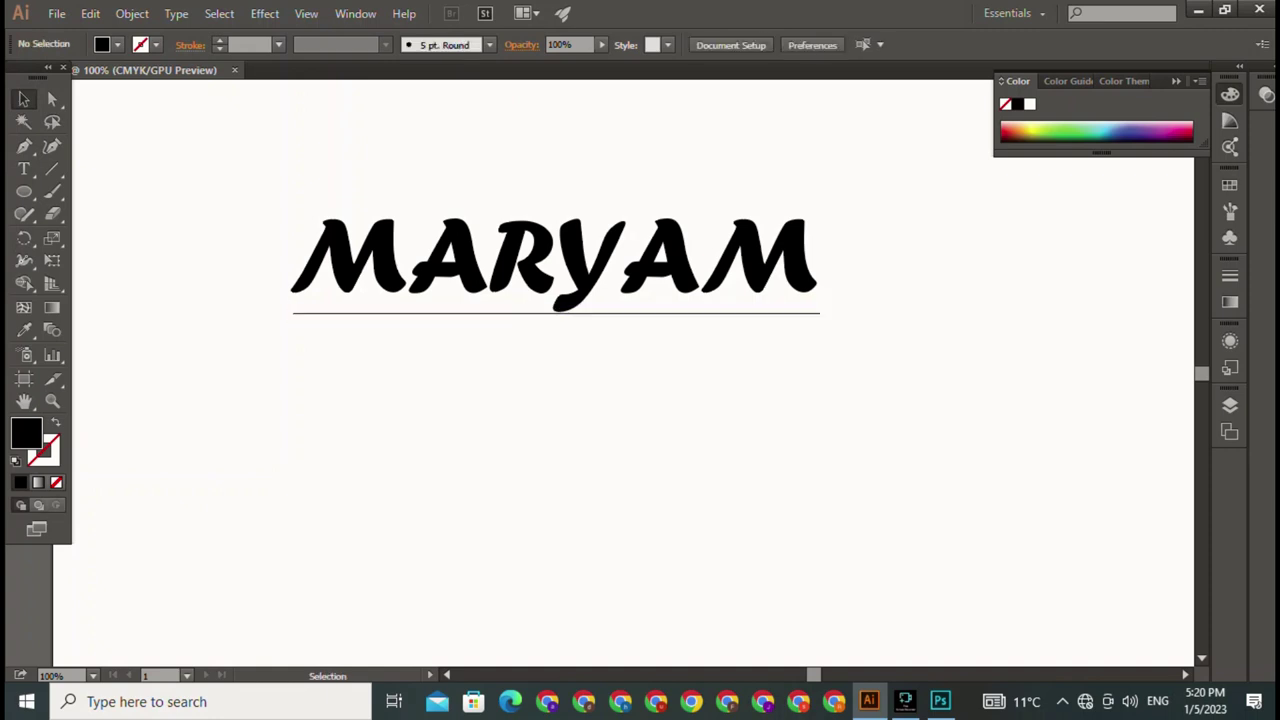
left_click(556, 313)
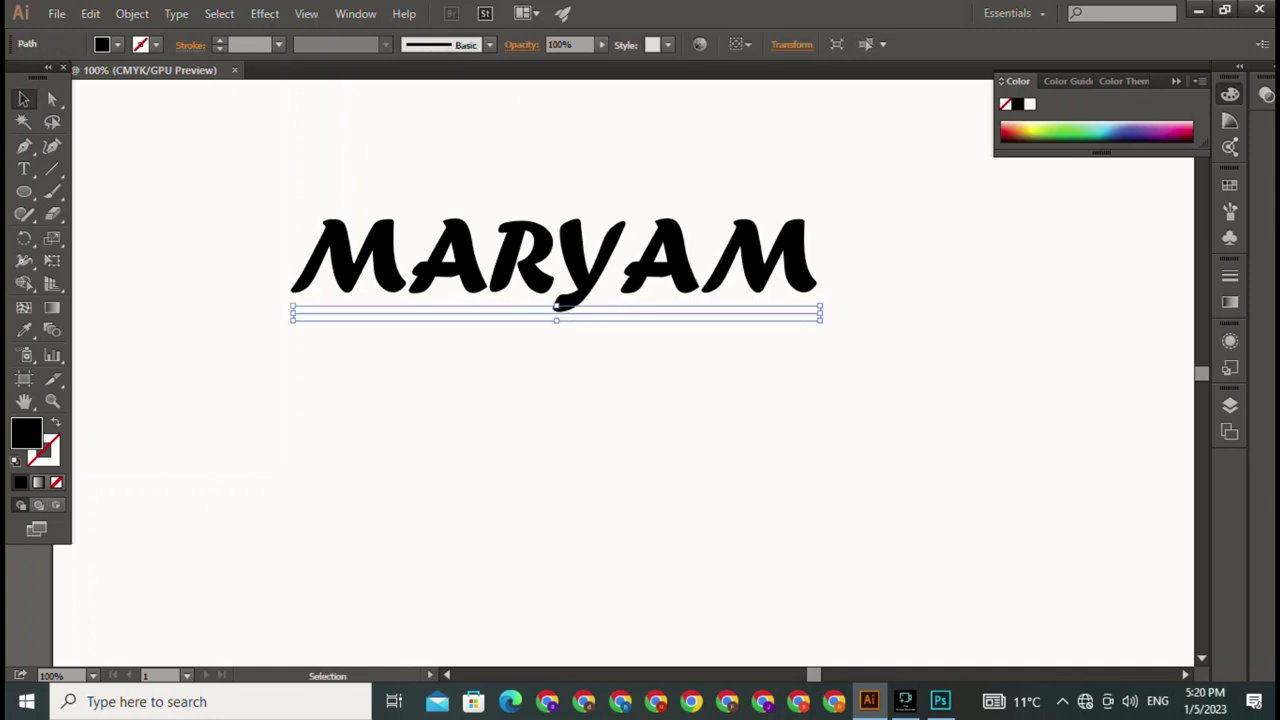
left_click_drag(556, 306, 556, 312)
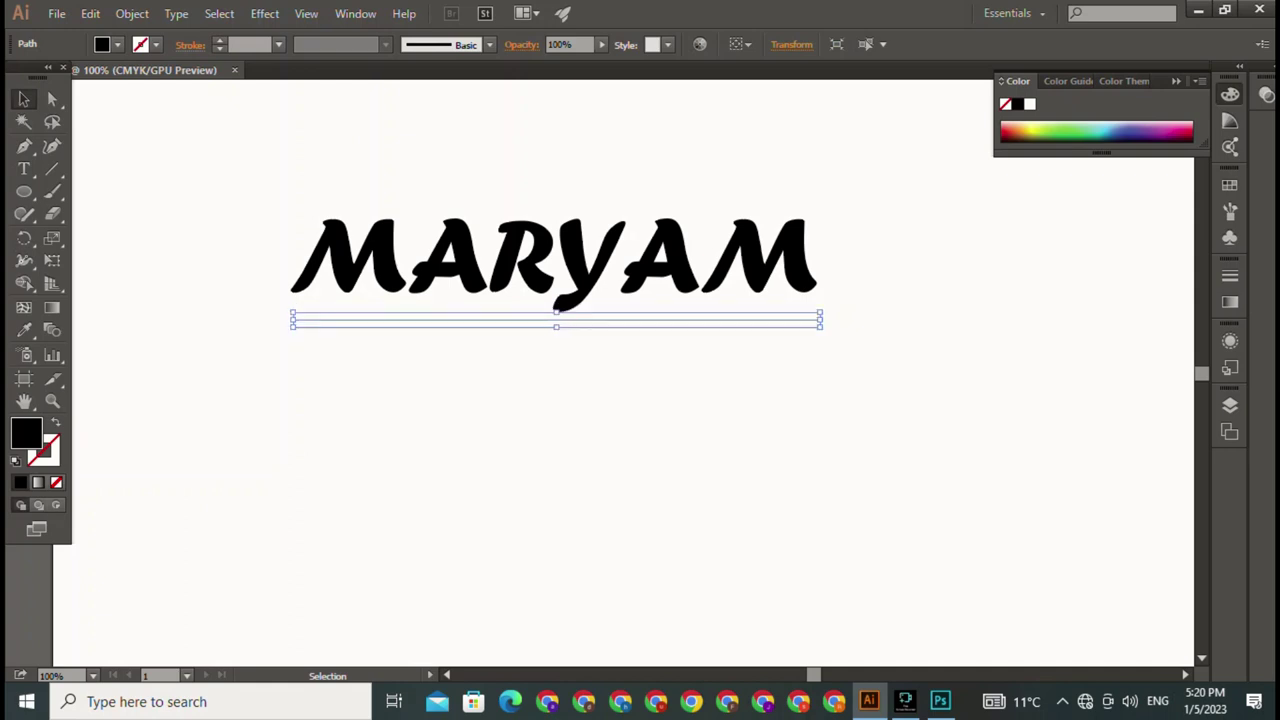
Step: Give the underline a black 1 pt stroke
left_click(155, 44)
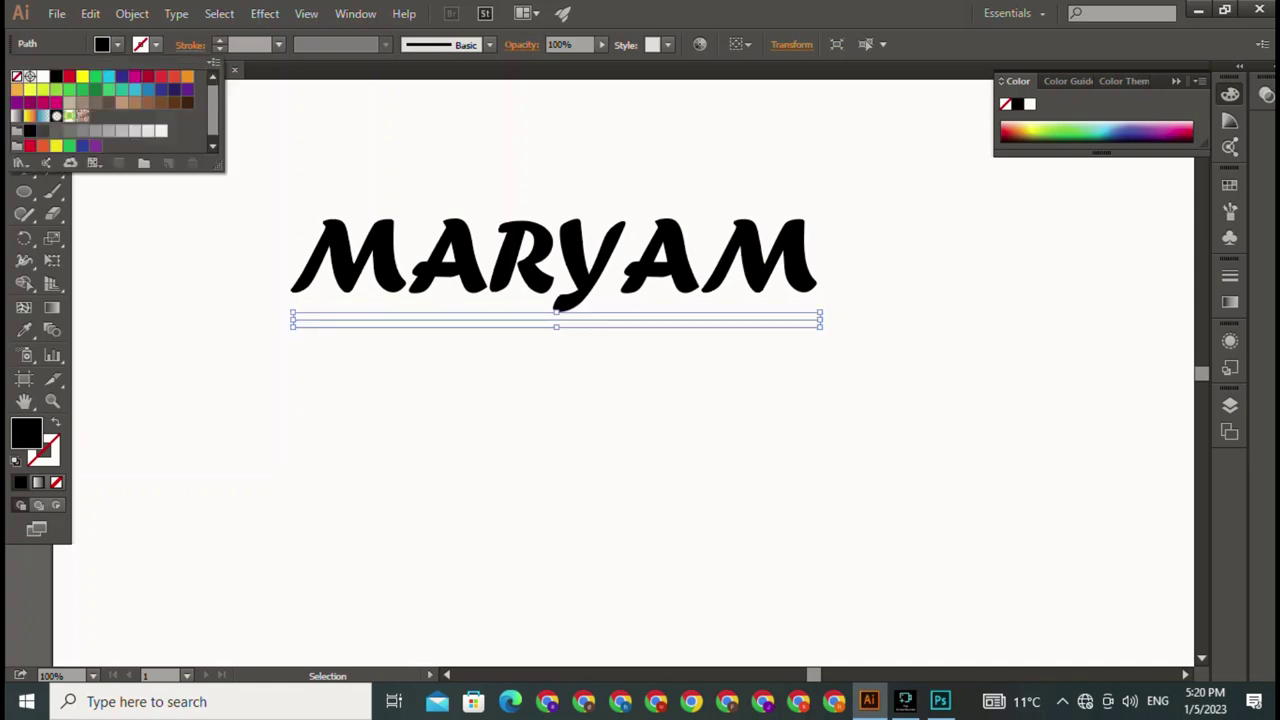
left_click(56, 76)
key("Escape")
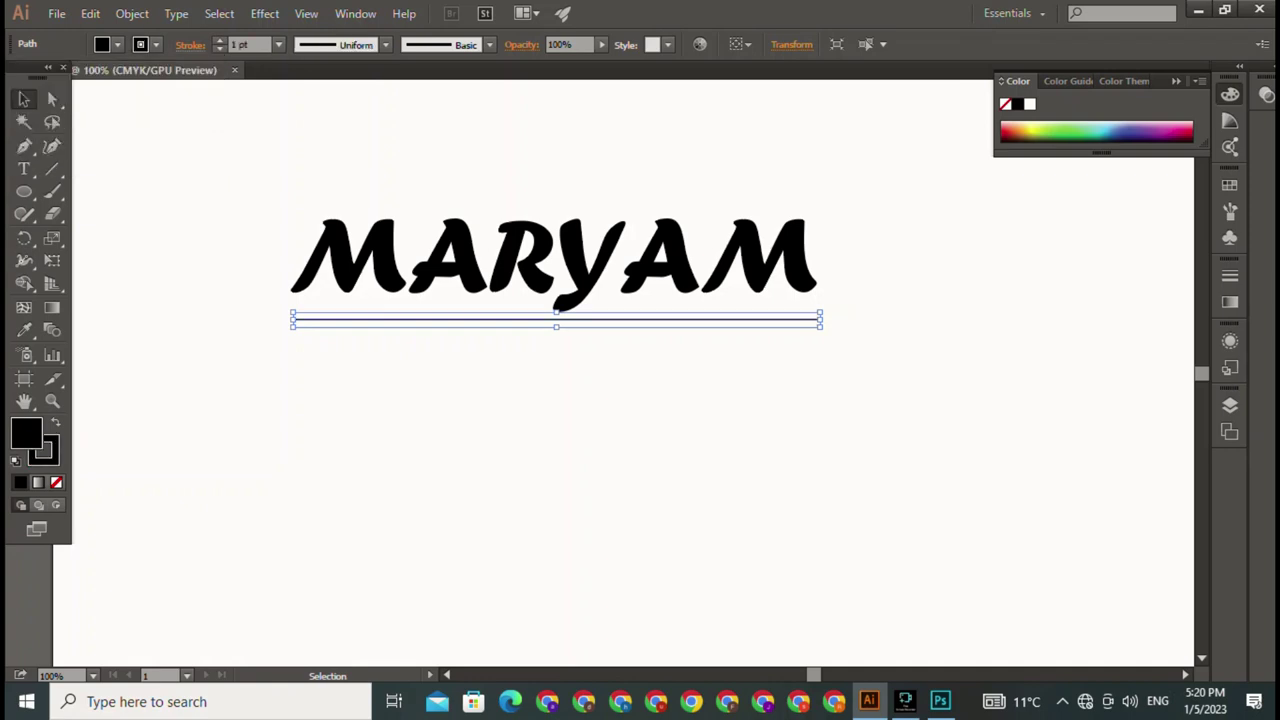
key("ctrl+shift+a")
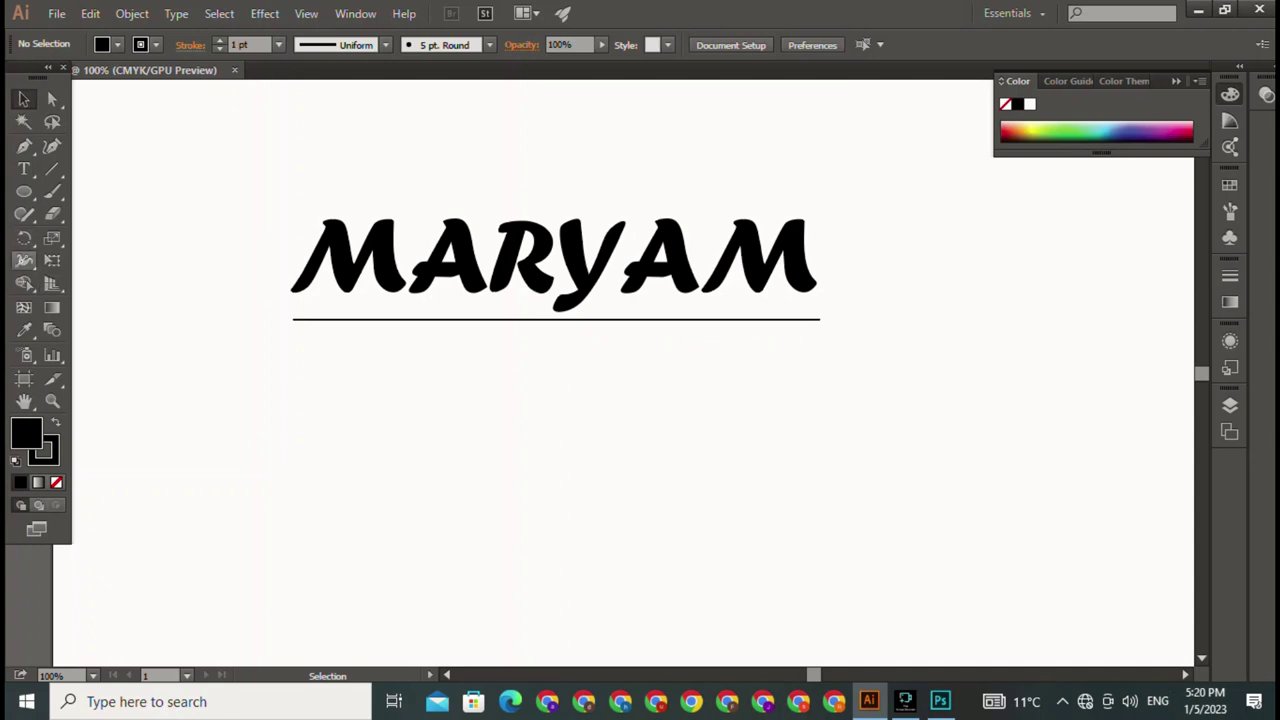
Step: Show the rulers in Pixels, undoing a stray pen stroke
left_click(23, 146)
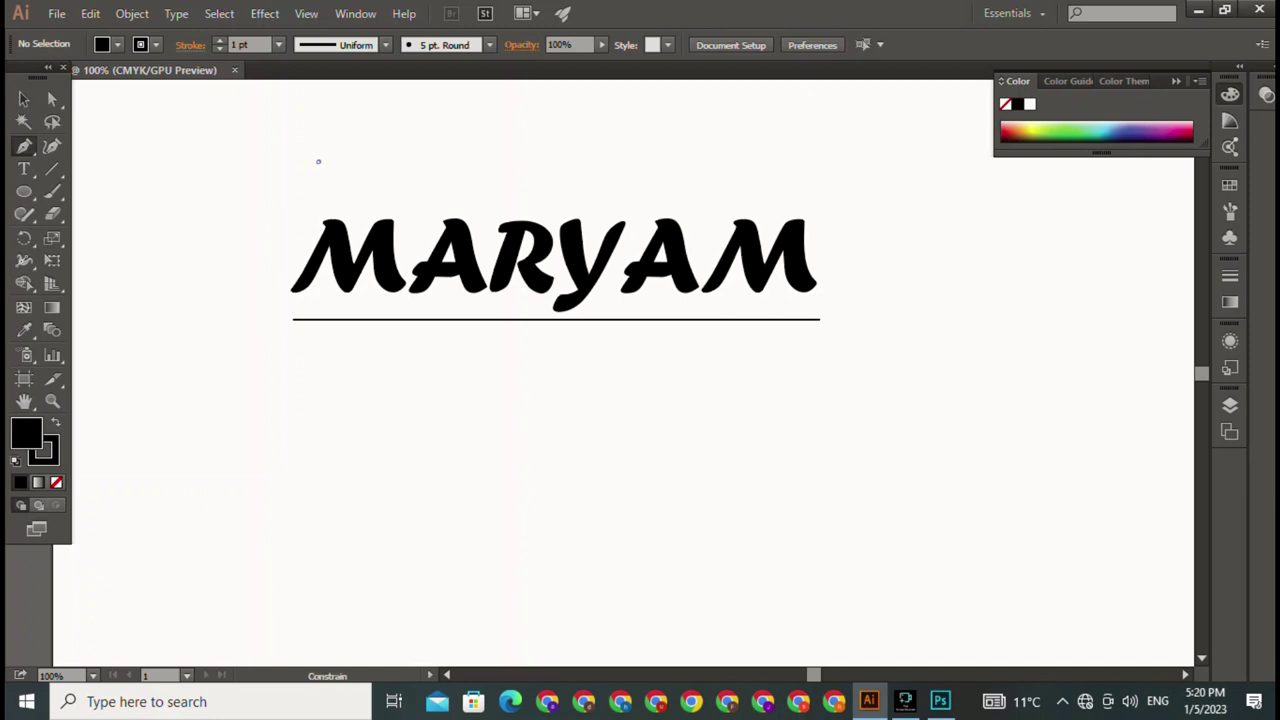
left_click_drag(318, 161, 387, 161)
key("ctrl+z")
key("v")
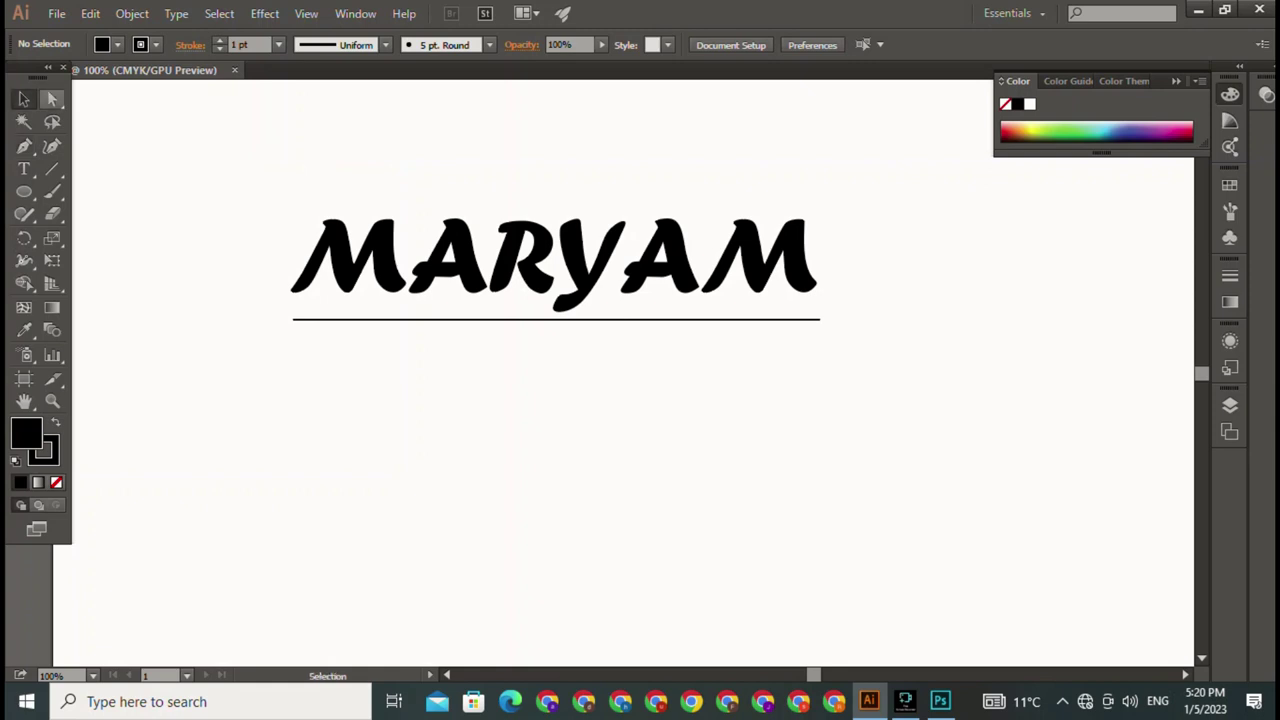
key("ctrl+r")
right_click(330, 86)
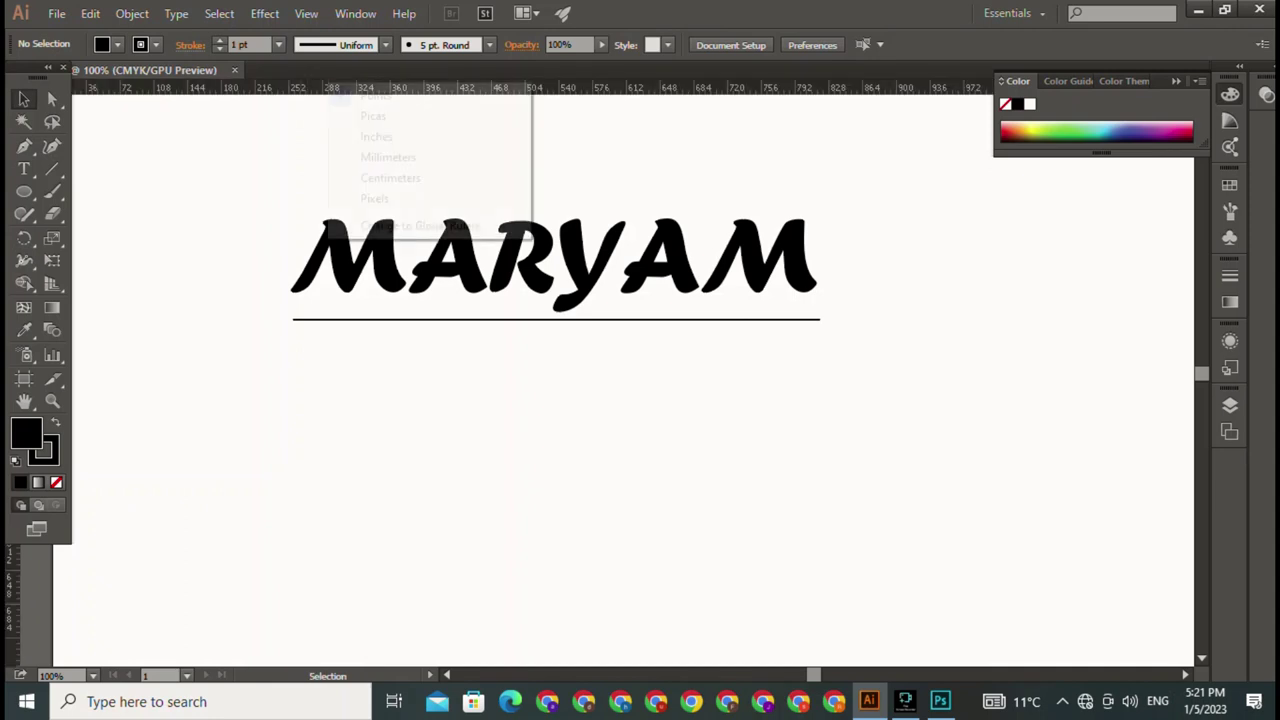
left_click(390, 198)
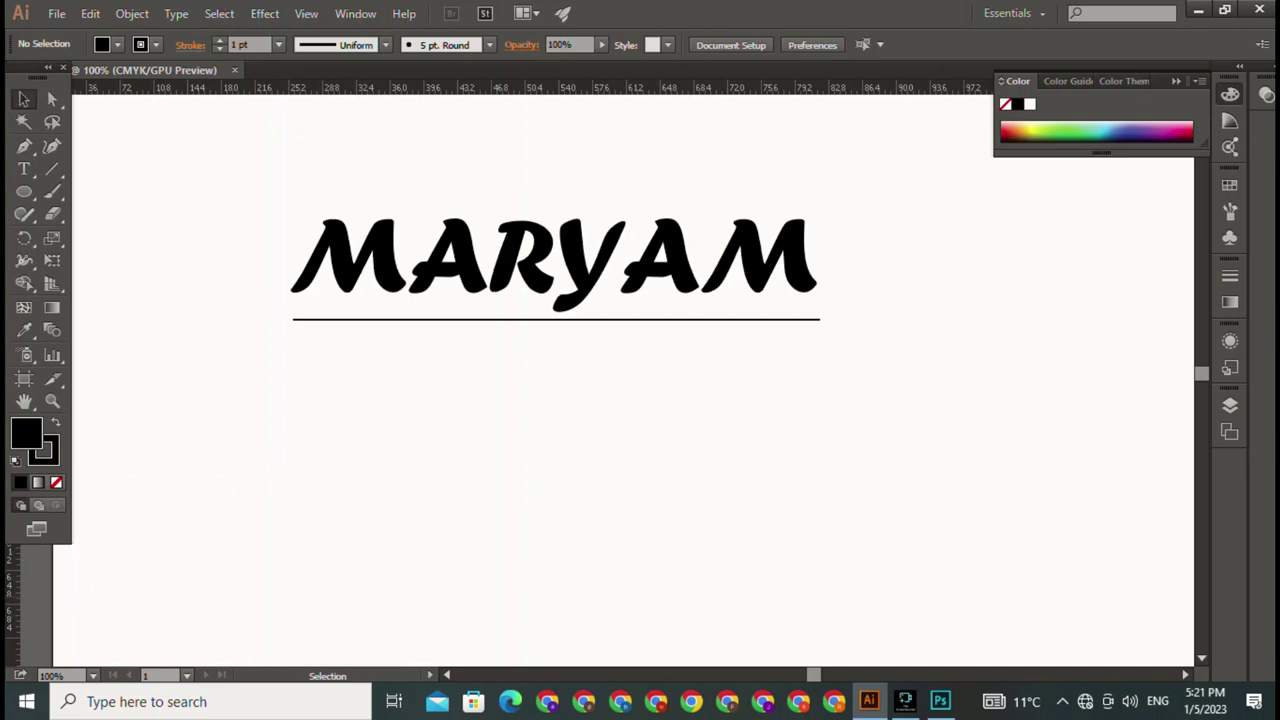
Step: Add vertical guides at MARYAM's left and right edges
left_click_drag(8, 440, 289, 440)
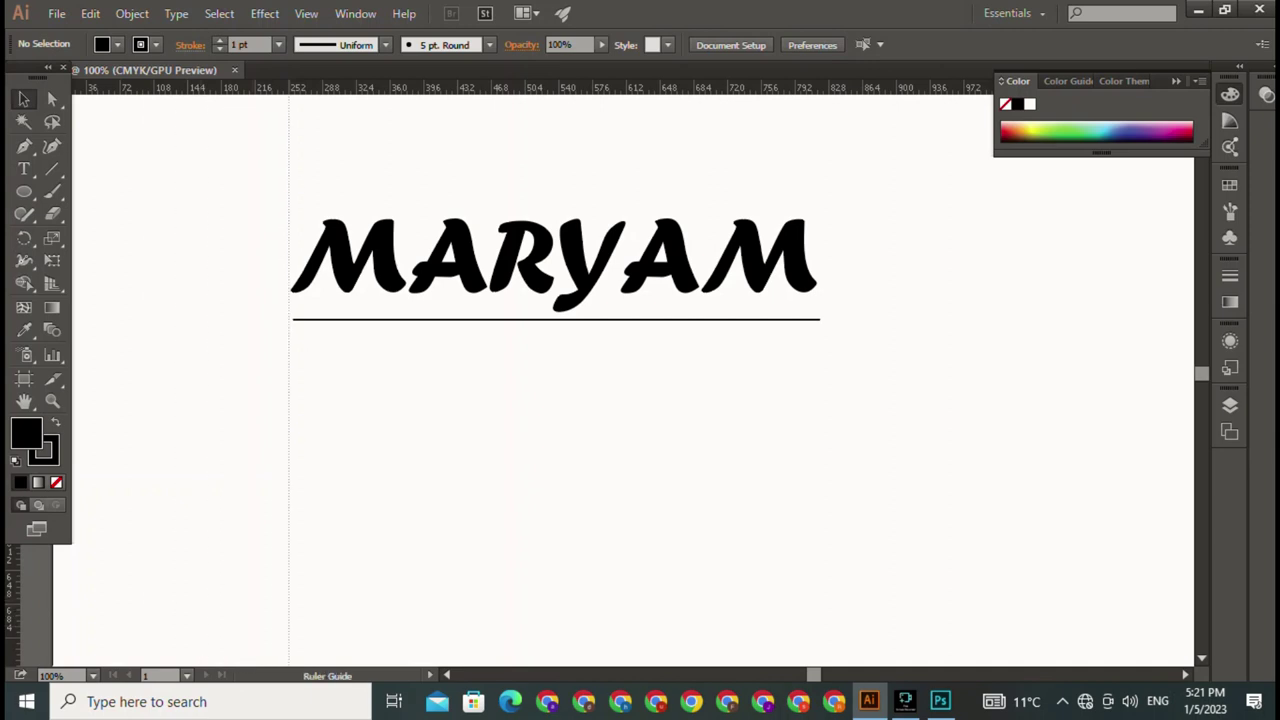
left_click_drag(289, 440, 292, 440)
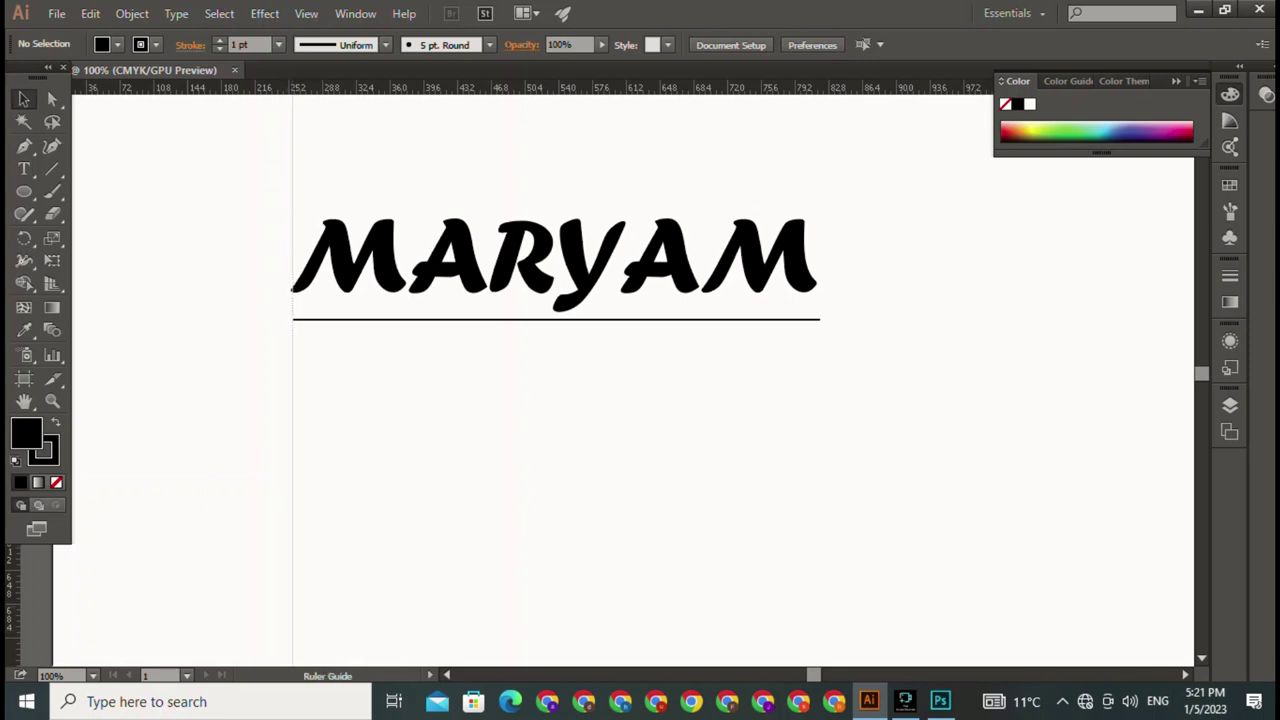
left_click_drag(8, 600, 889, 600)
scroll(889, 600, "down", 1)
scroll(640, 400, "down", 2)
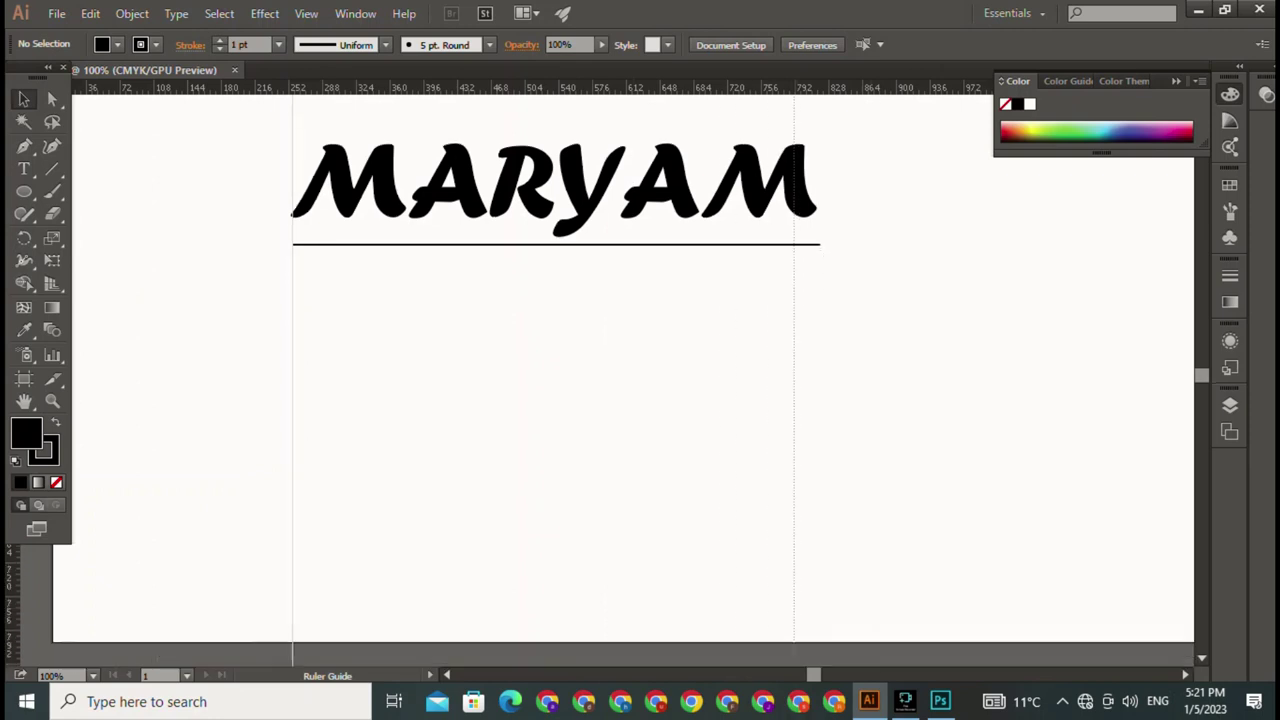
left_click_drag(889, 400, 820, 400)
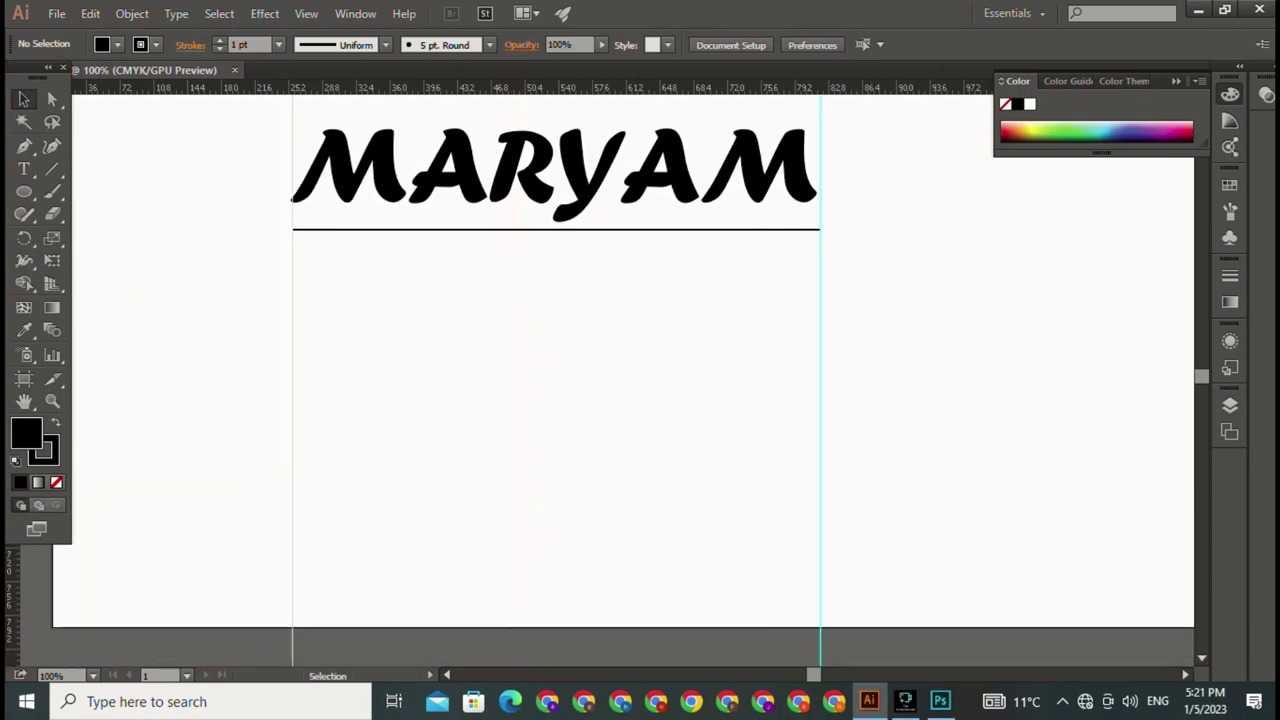
scroll(620, 380, "up", 4)
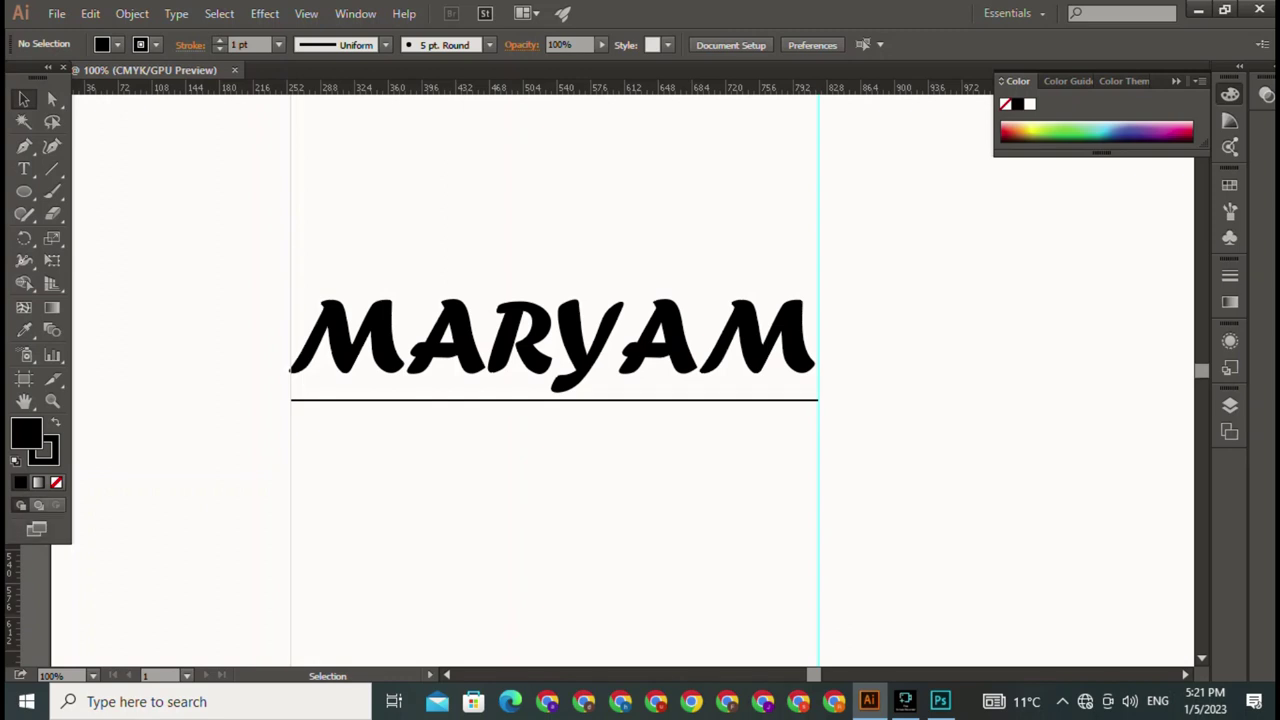
Step: Add horizontal guides above MARYAM and below the underline
left_click_drag(550, 87, 550, 267)
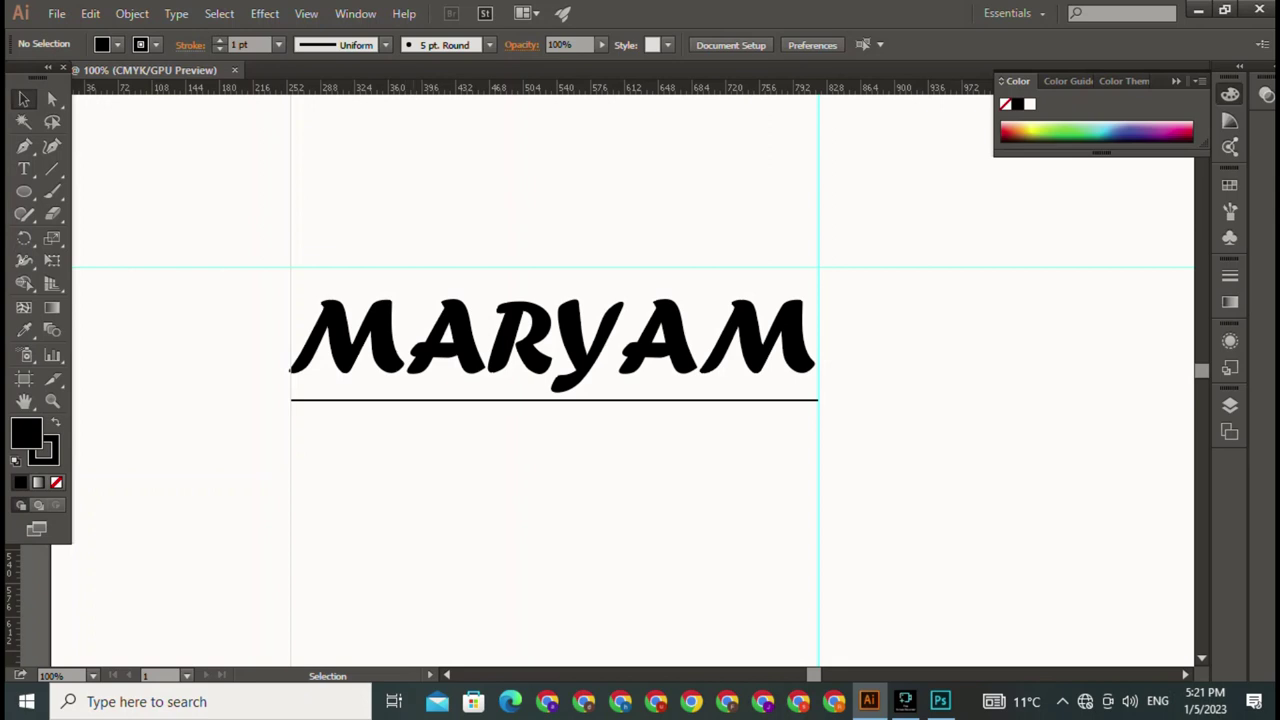
left_click_drag(550, 87, 550, 478)
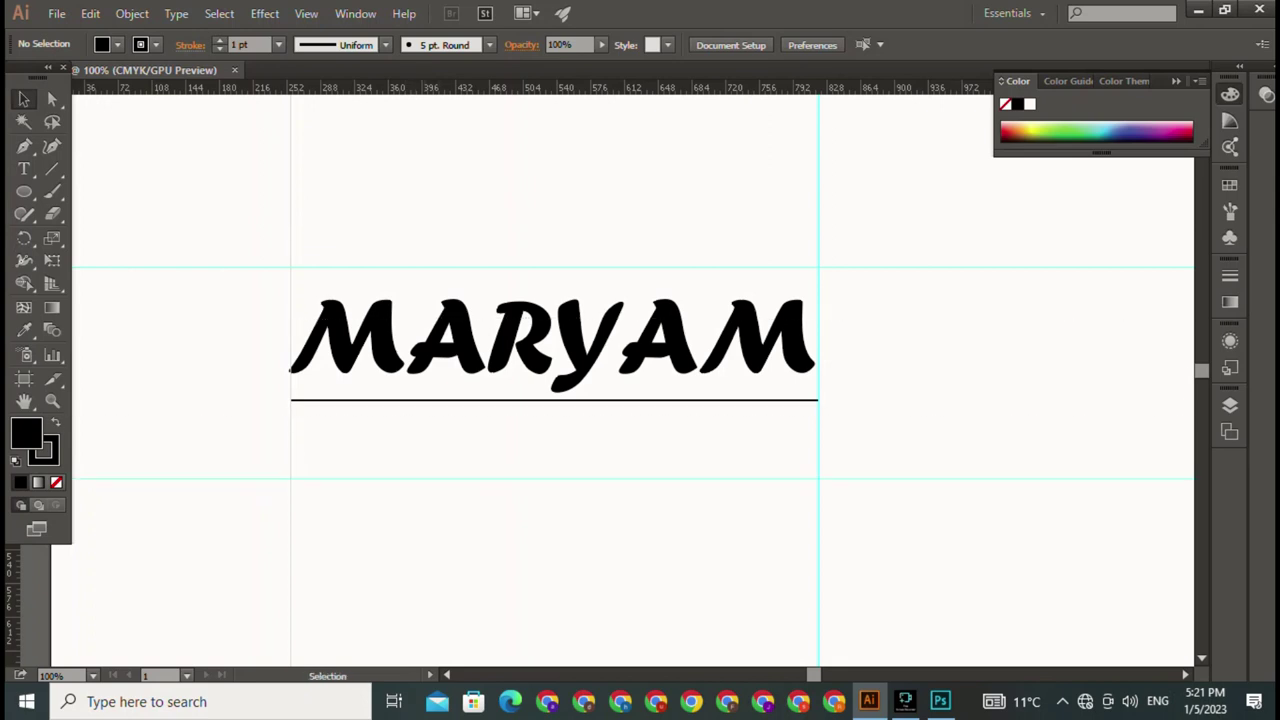
left_click(24, 146)
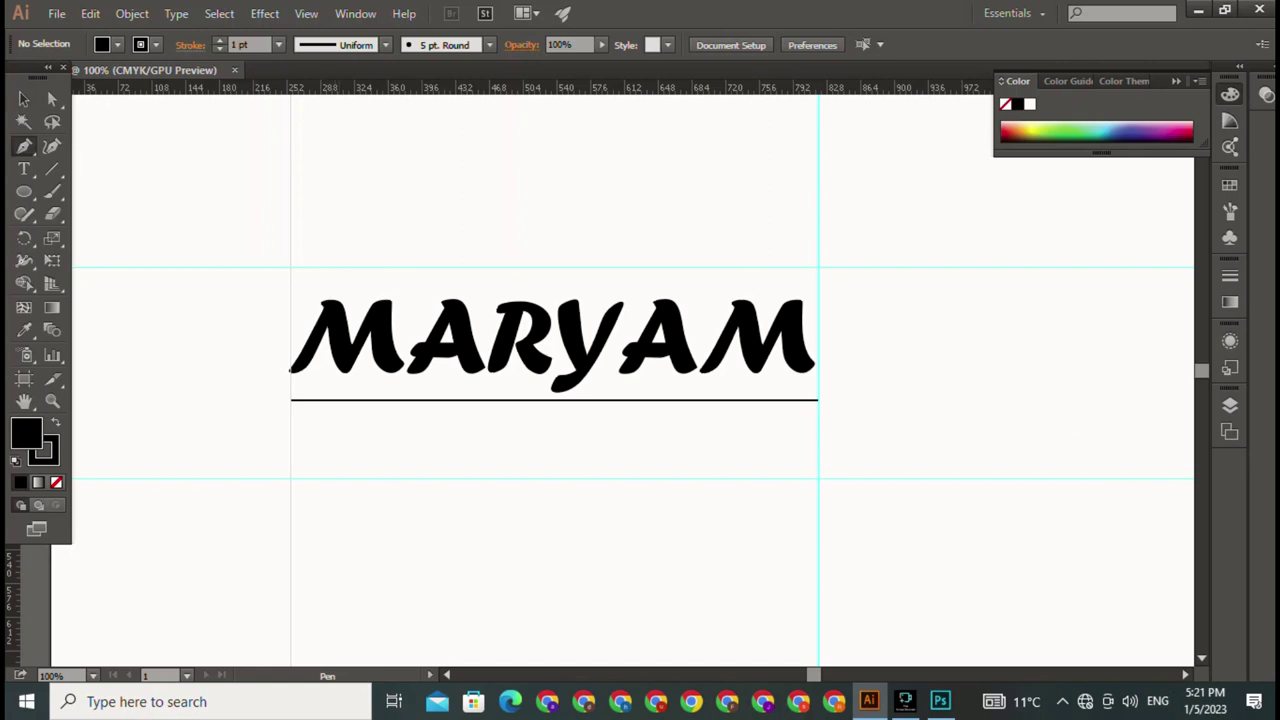
Step: Draw a closed three-point corner path at MARYAM's top-left with no fill
left_click(339, 267)
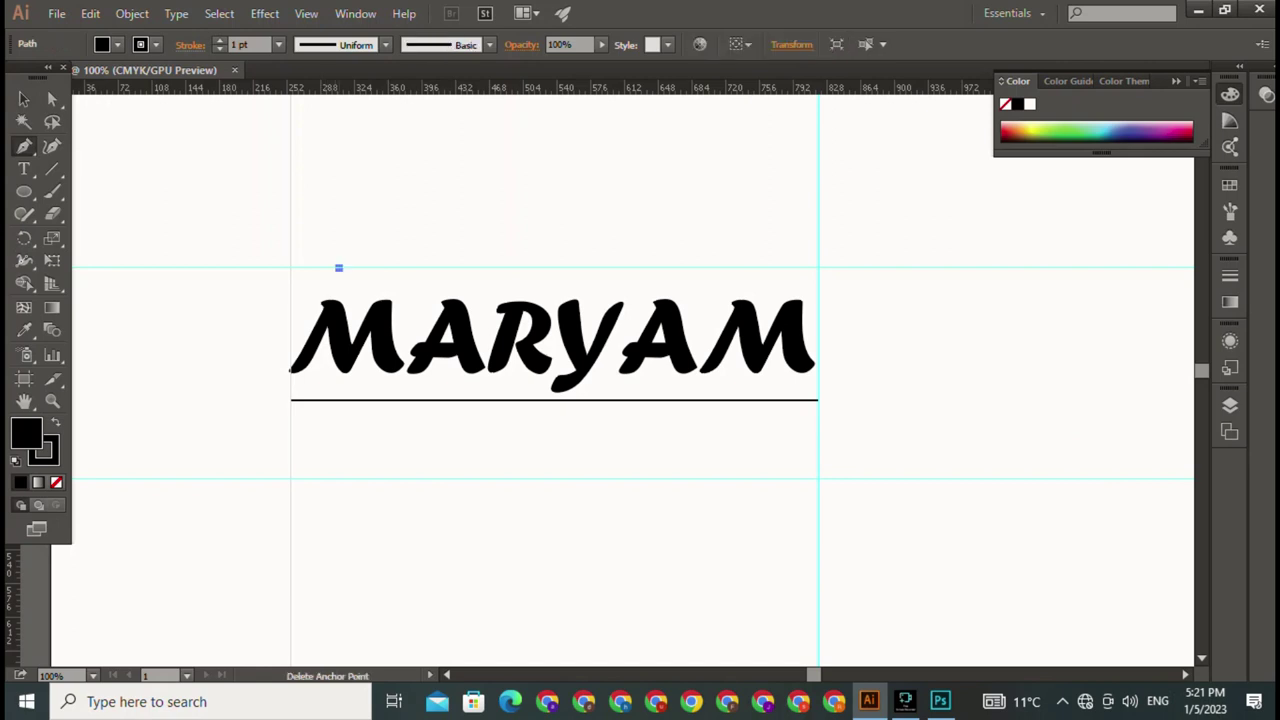
left_click(291, 268)
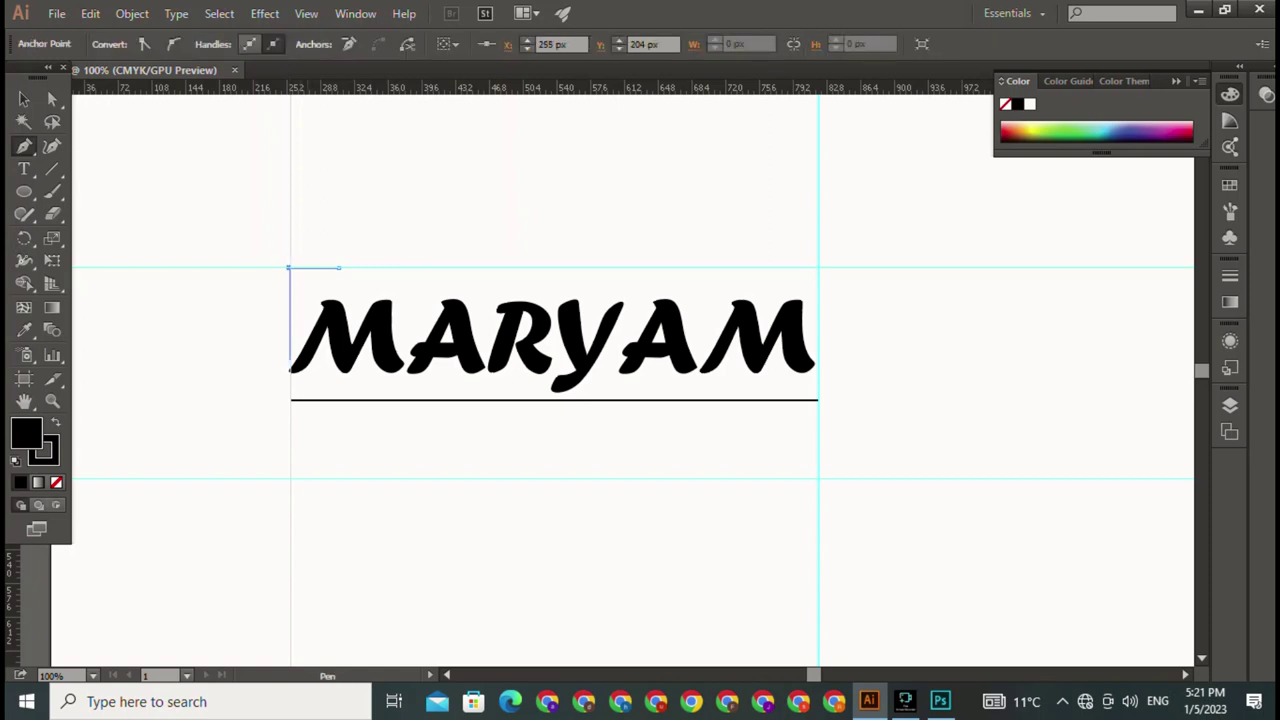
left_click(289, 358)
left_click(339, 268)
key("v")
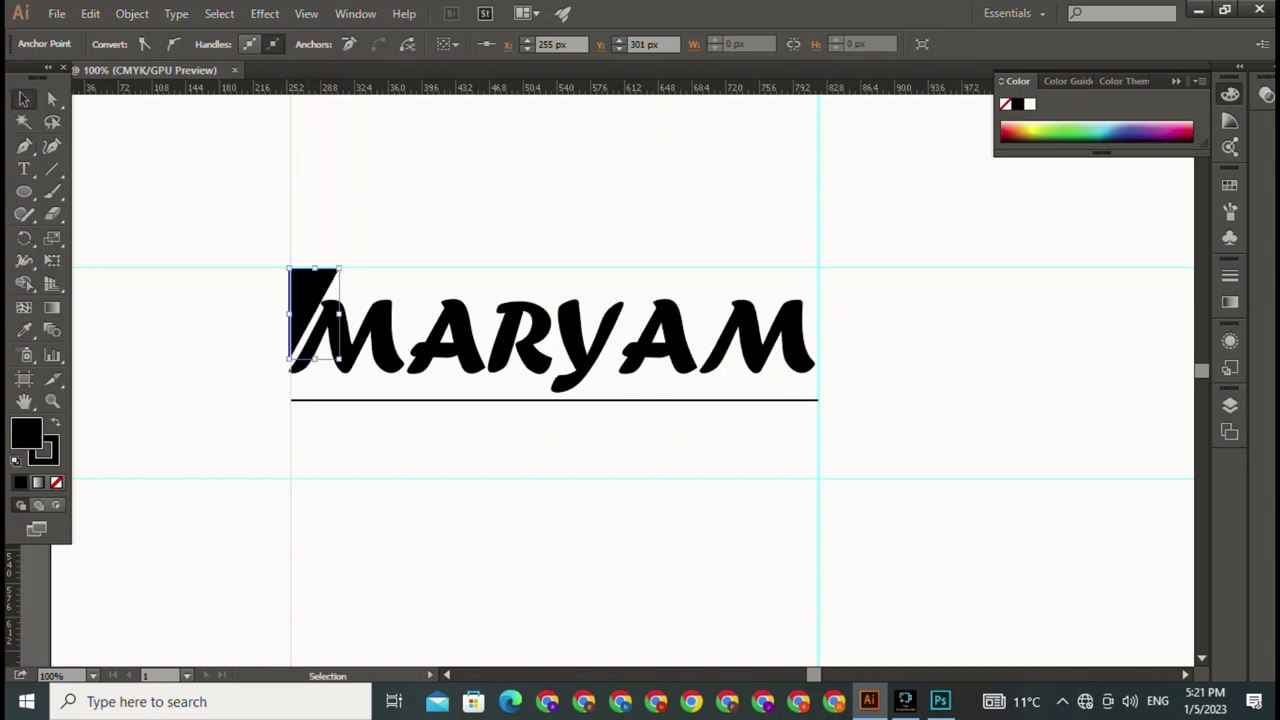
left_click(315, 295)
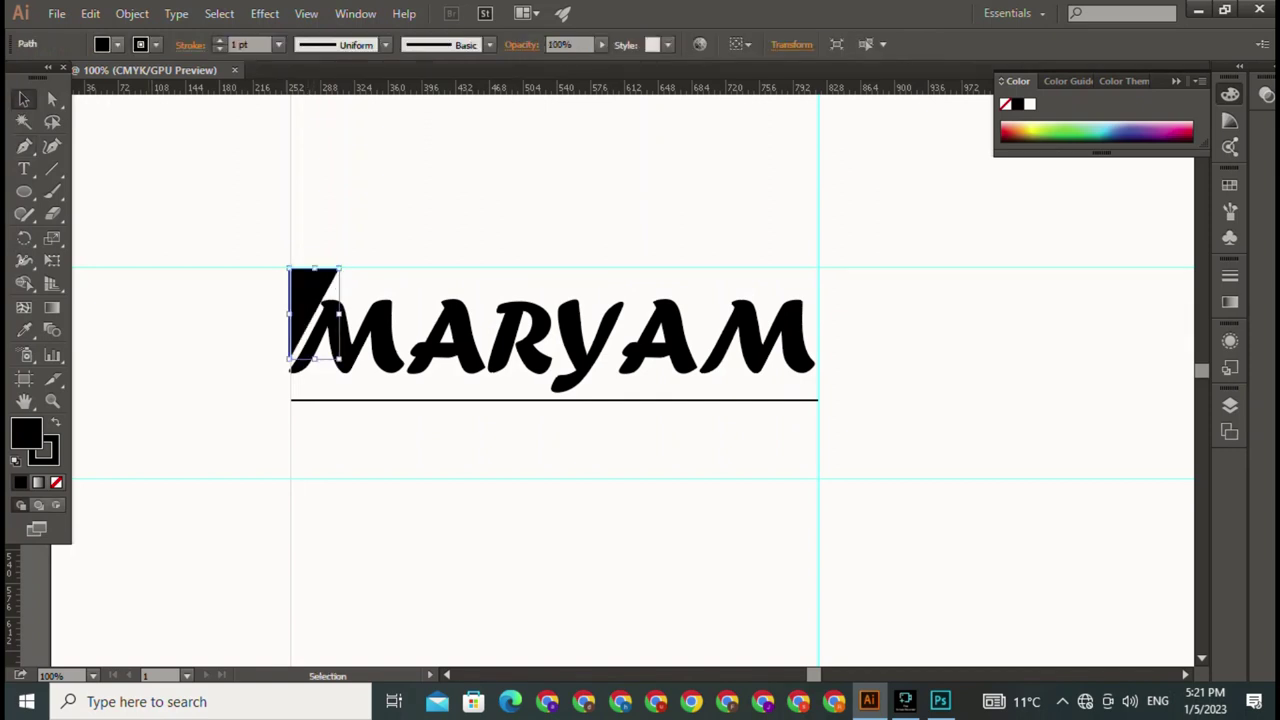
left_click(117, 44)
left_click(17, 76)
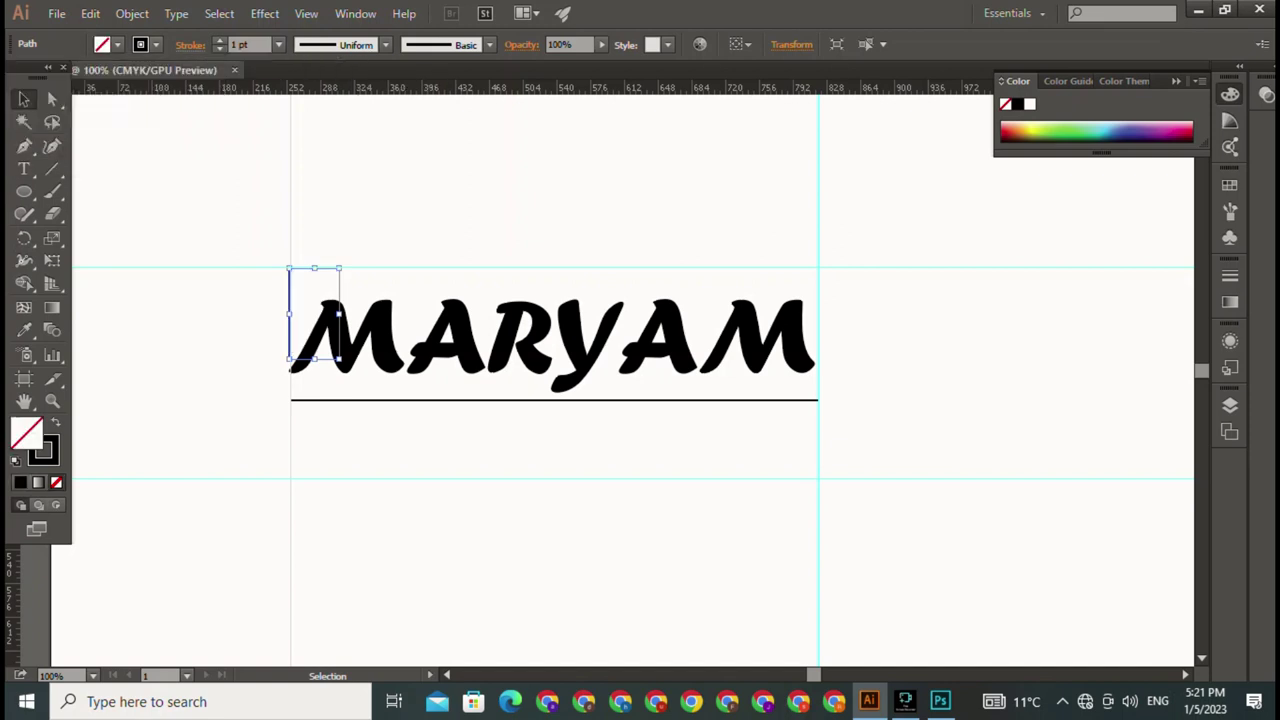
Step: Give the corner stroke a tapered width profile and 4 pt weight
left_click(385, 44)
left_click(325, 104)
left_click(219, 40)
left_click(219, 40)
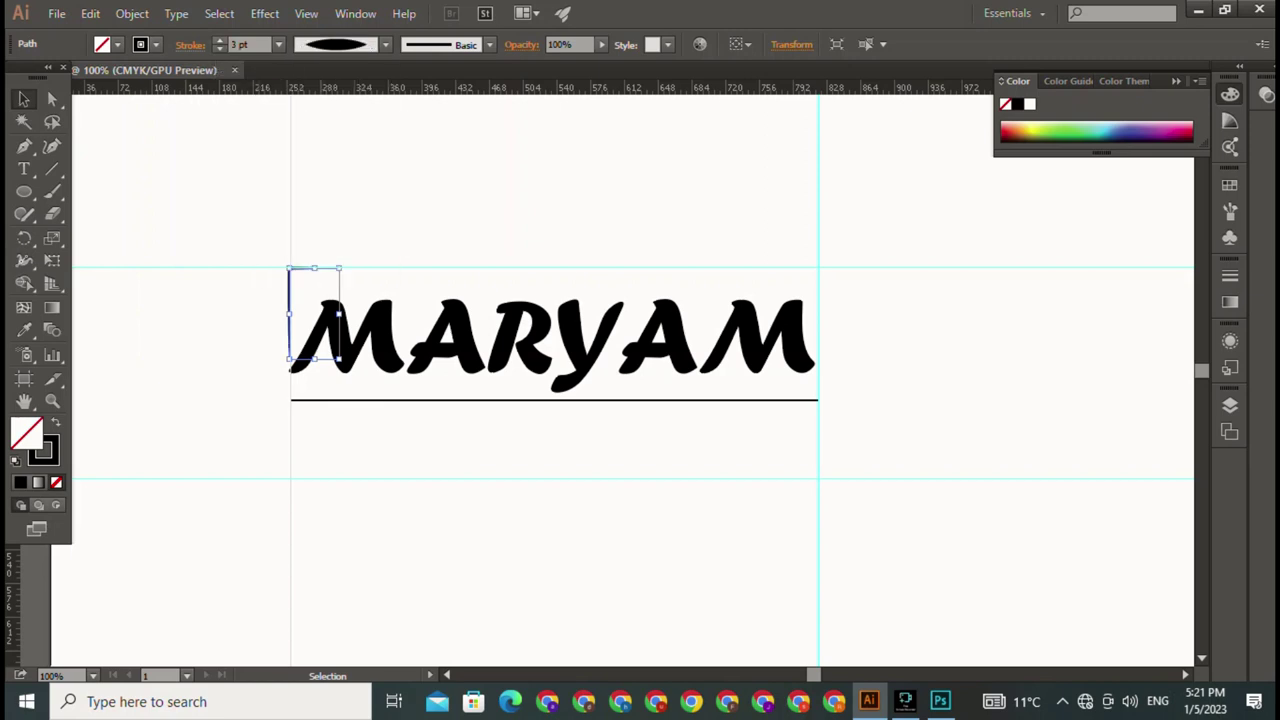
left_click(219, 40)
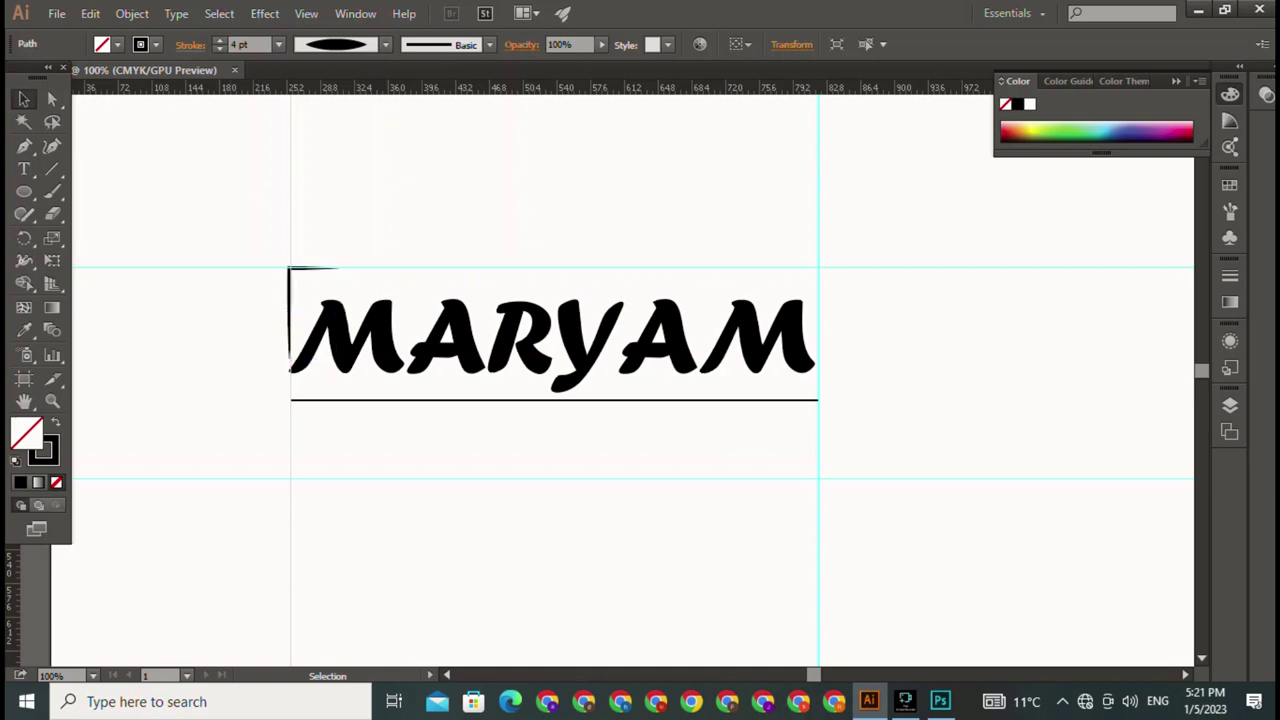
Step: Place a copy of the corner stroke at MARYAM's top-right, undoing a misplaced first move
key("ctrl+shift+a")
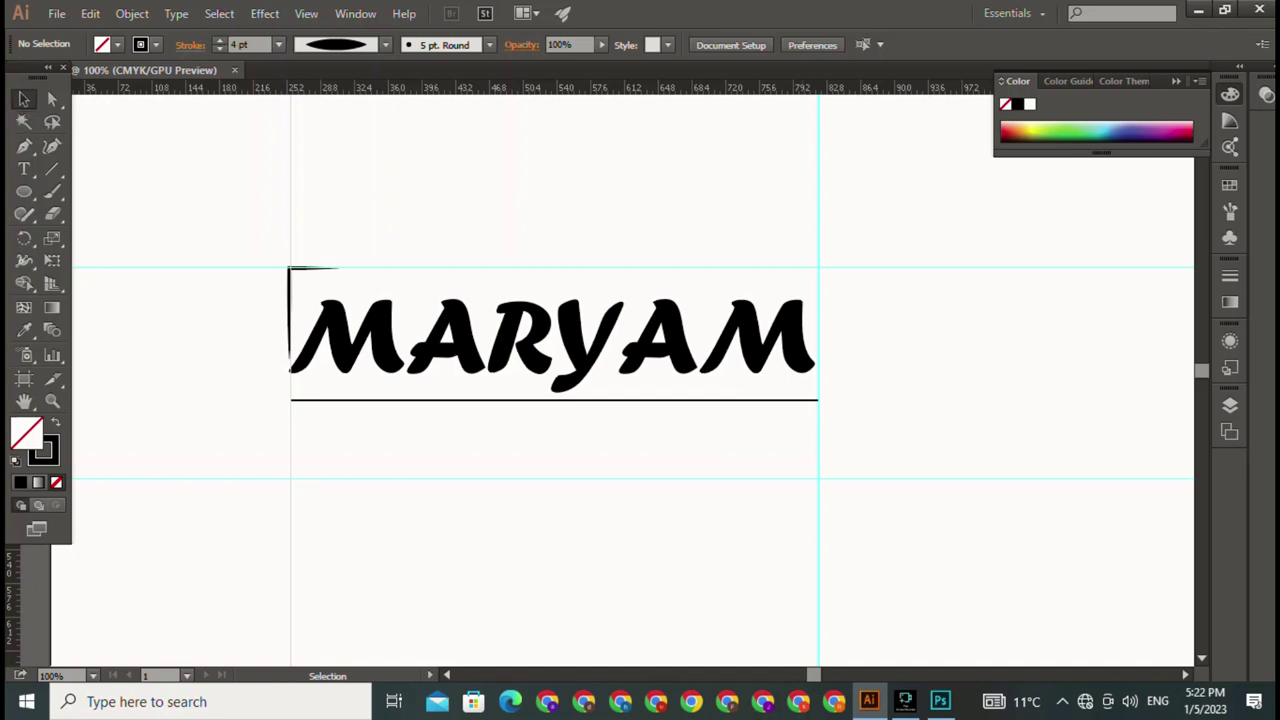
left_click(289, 310)
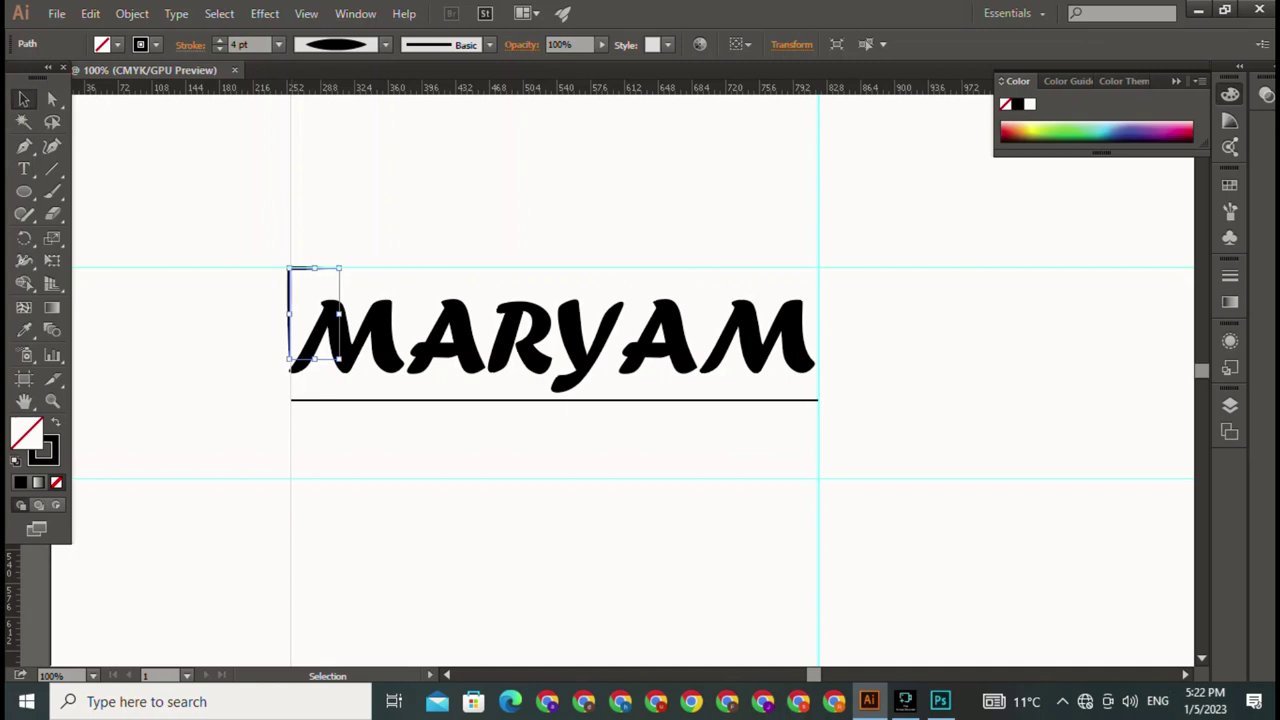
mouse_move(289, 310)
left_mouse_down()
mouse_move(802, 316)
mouse_move(778, 311)
left_mouse_up()
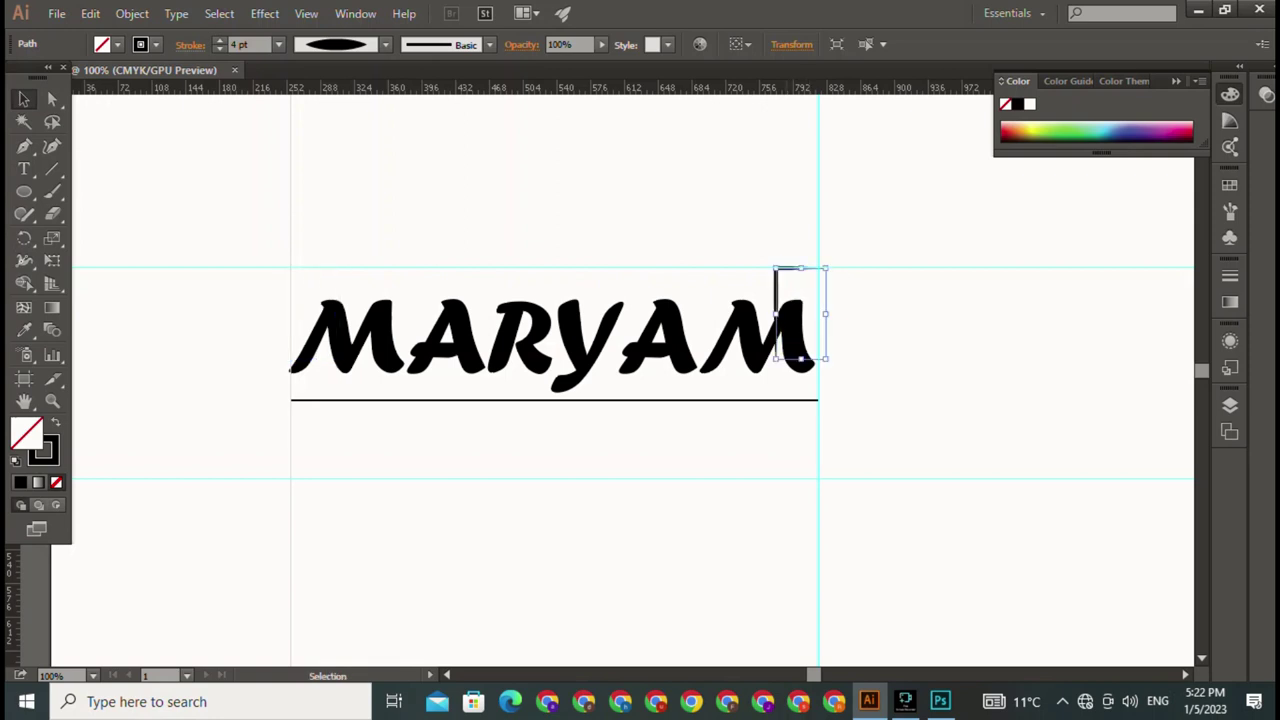
right_click(786, 272)
left_click(900, 540)
left_click(900, 540)
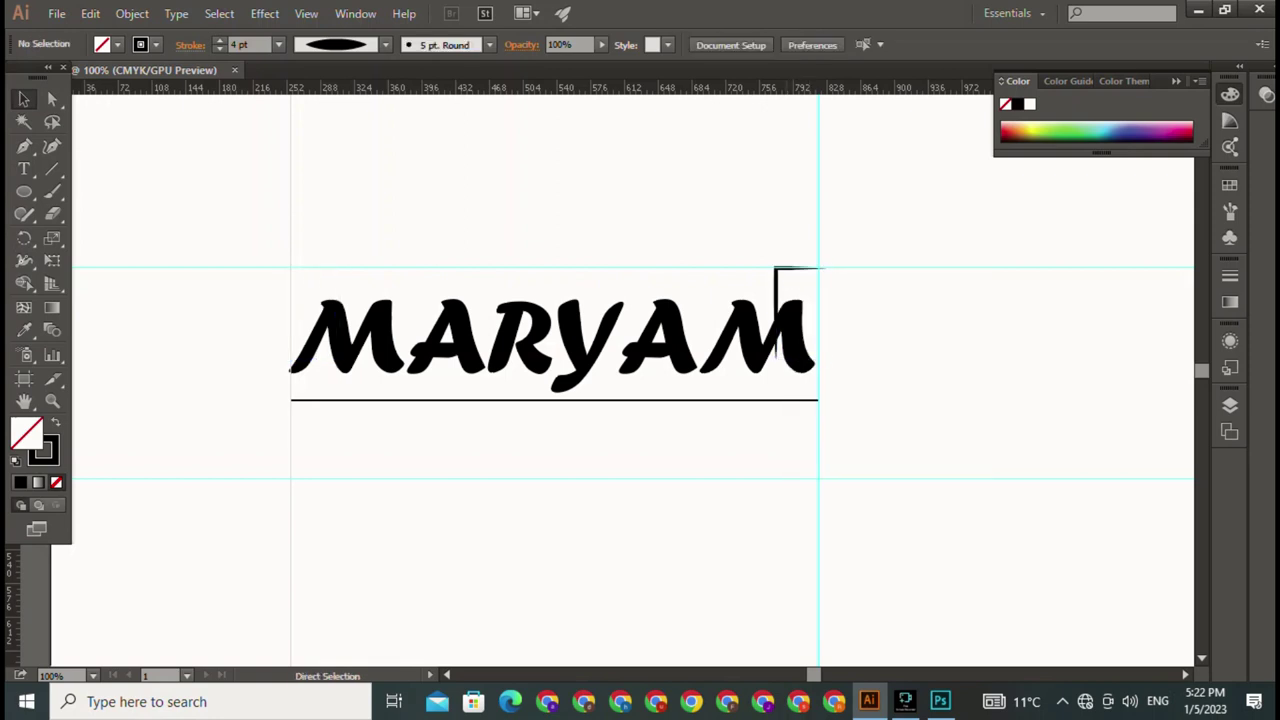
key("ctrl+z")
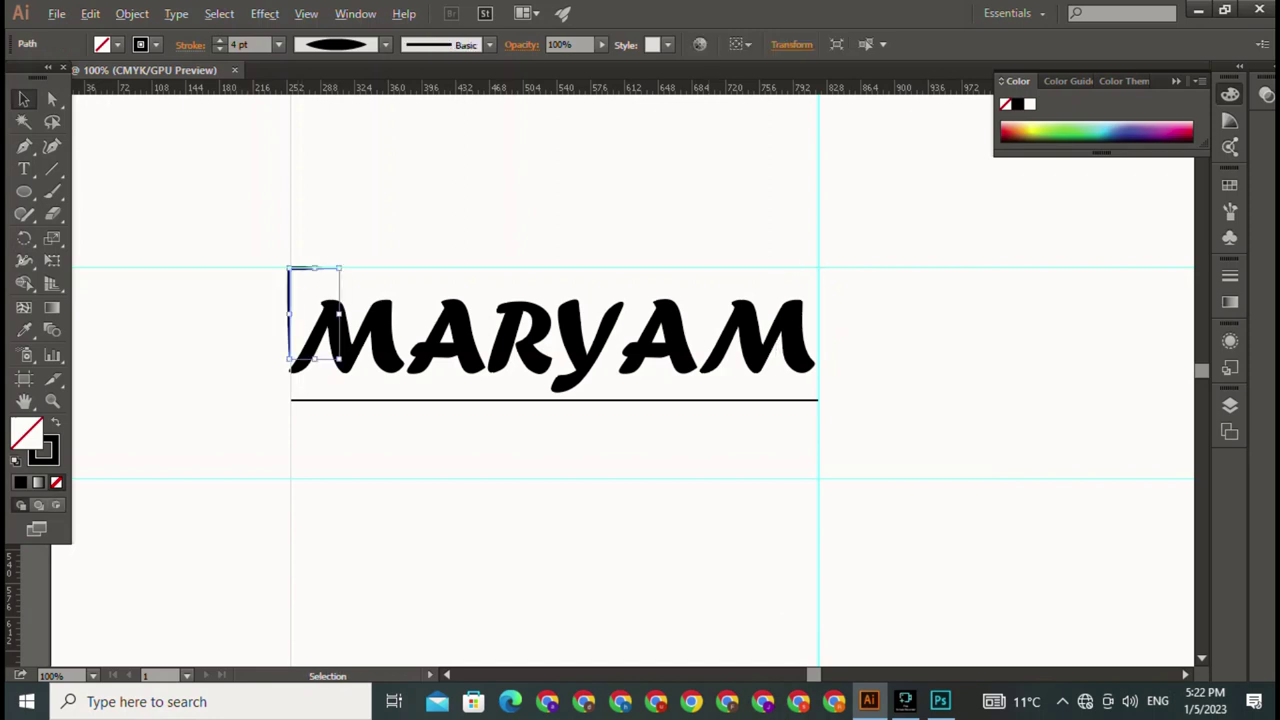
left_click_drag(289, 315, 297, 387)
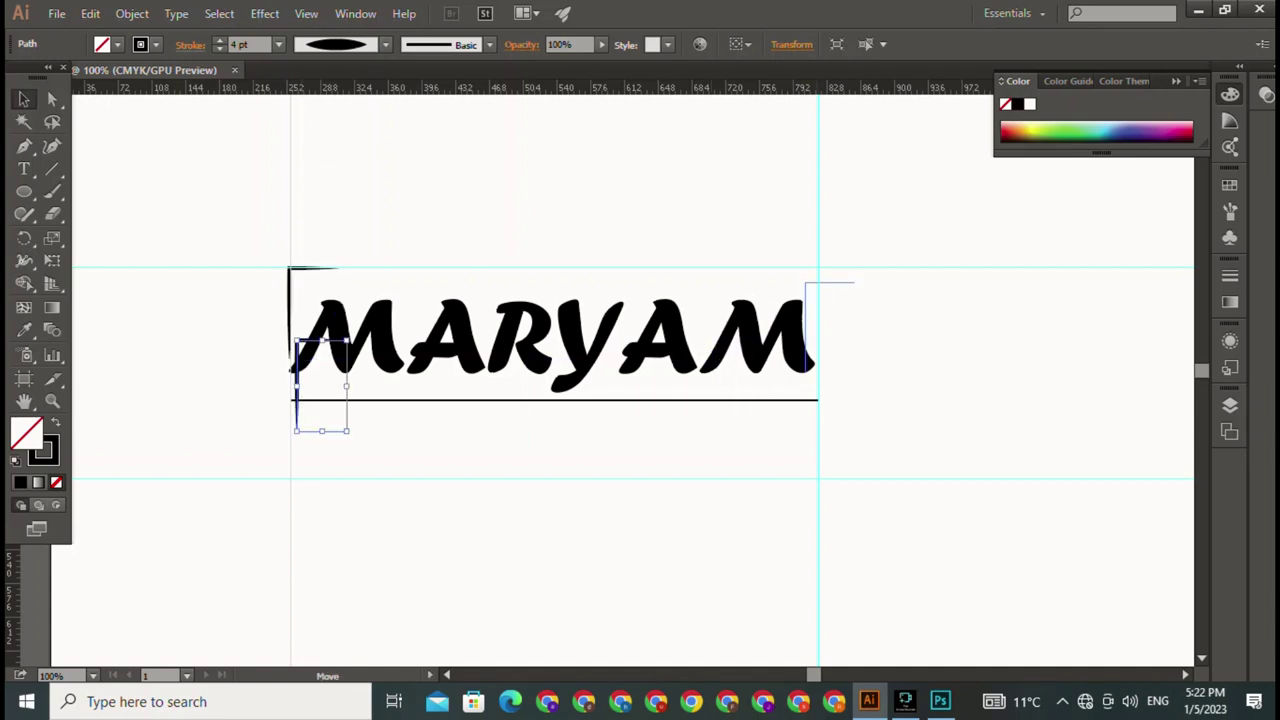
left_click_drag(297, 387, 771, 313)
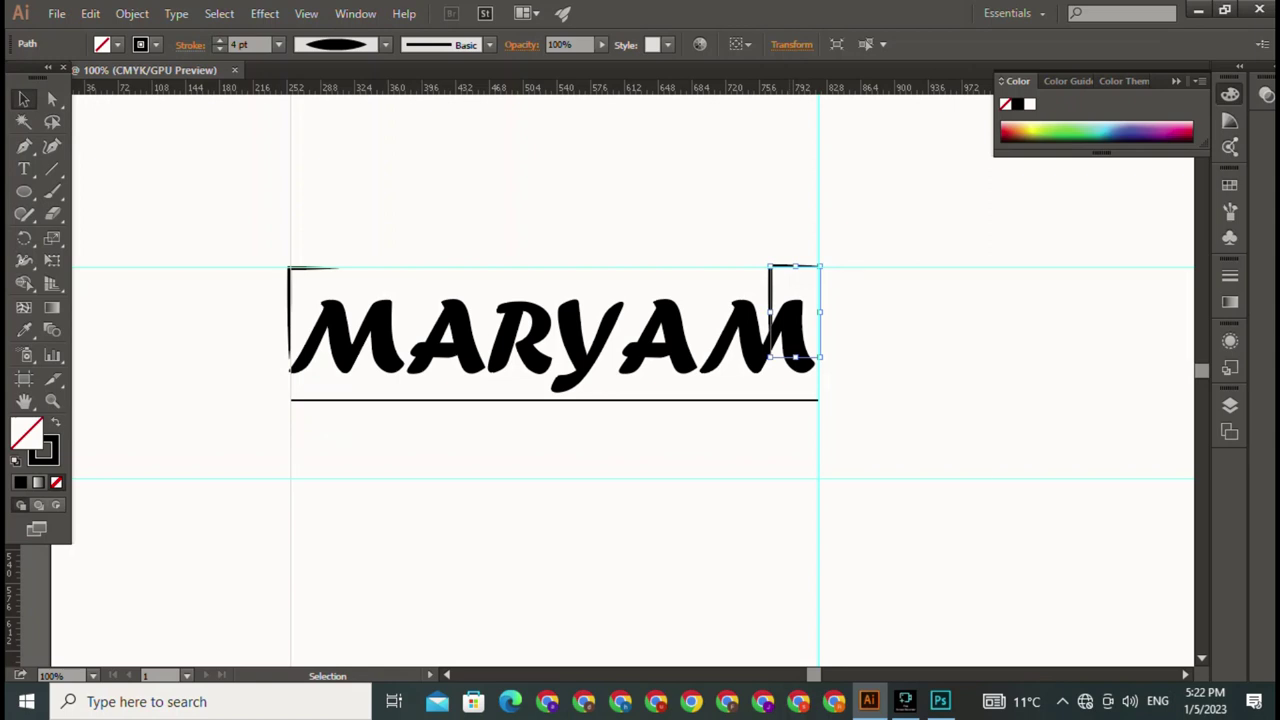
right_click(789, 269)
mouse_move(846, 514)
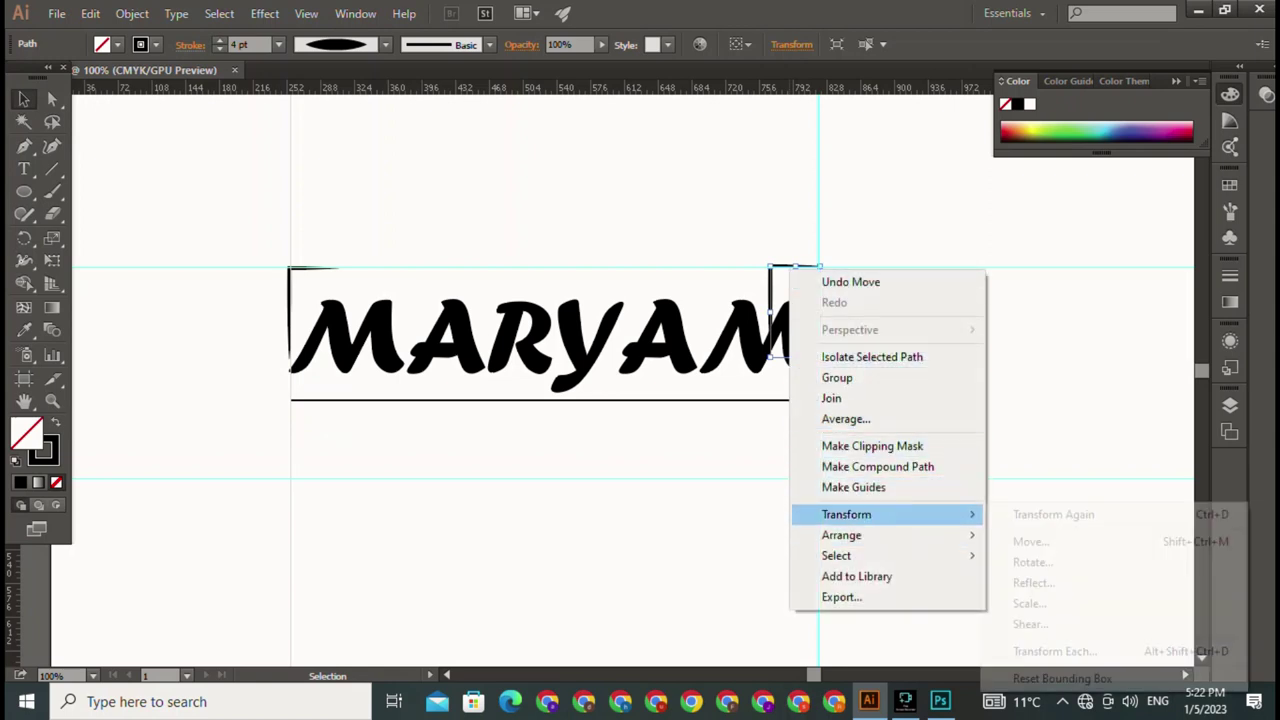
left_click(1035, 562)
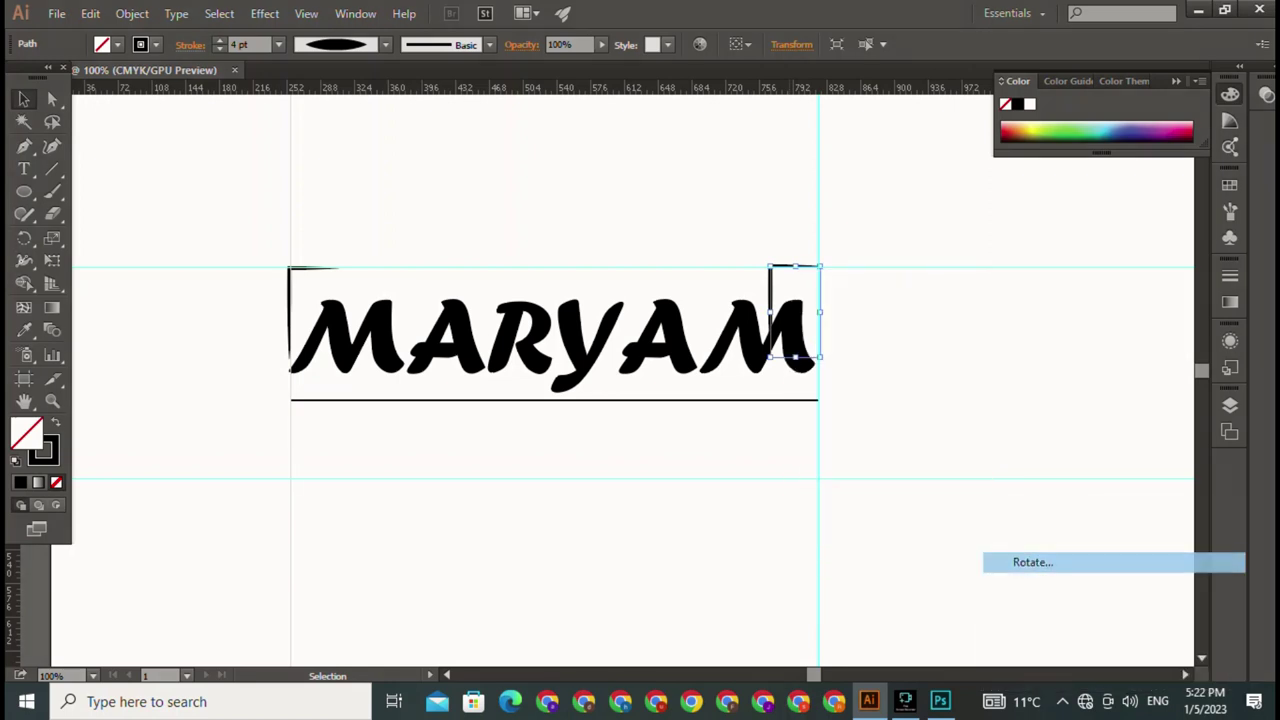
left_click(888, 341)
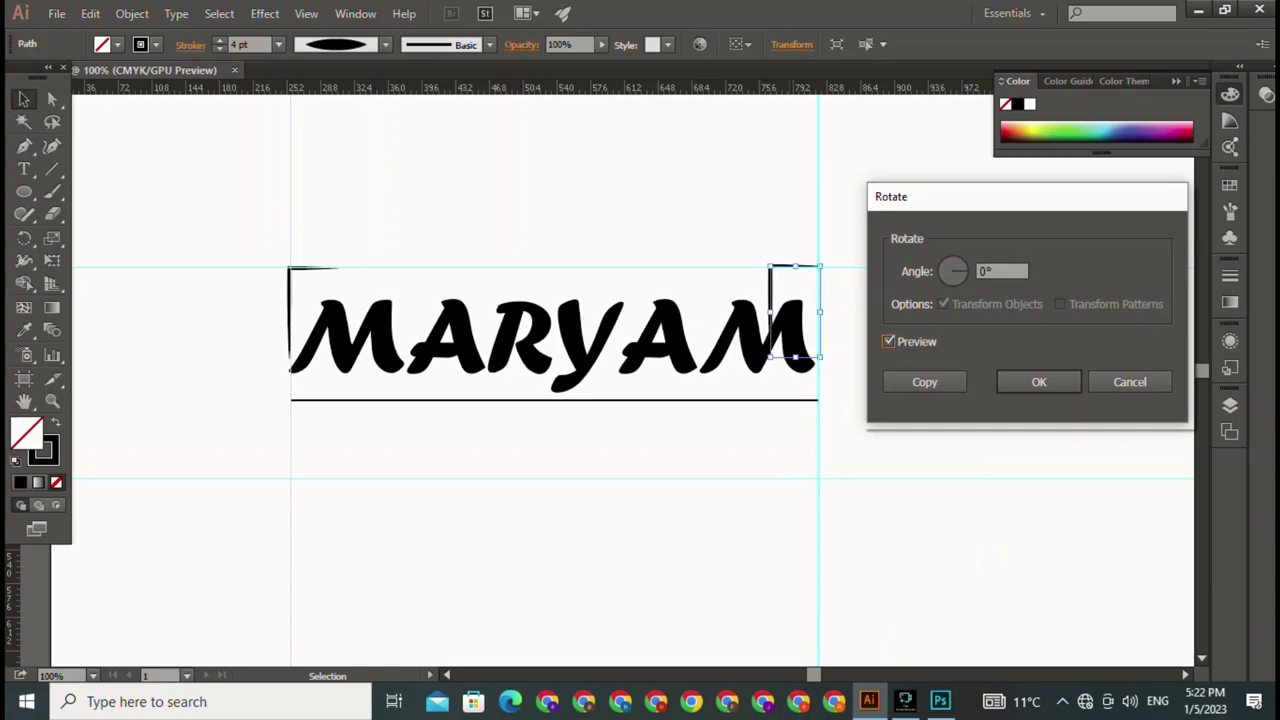
type("196")
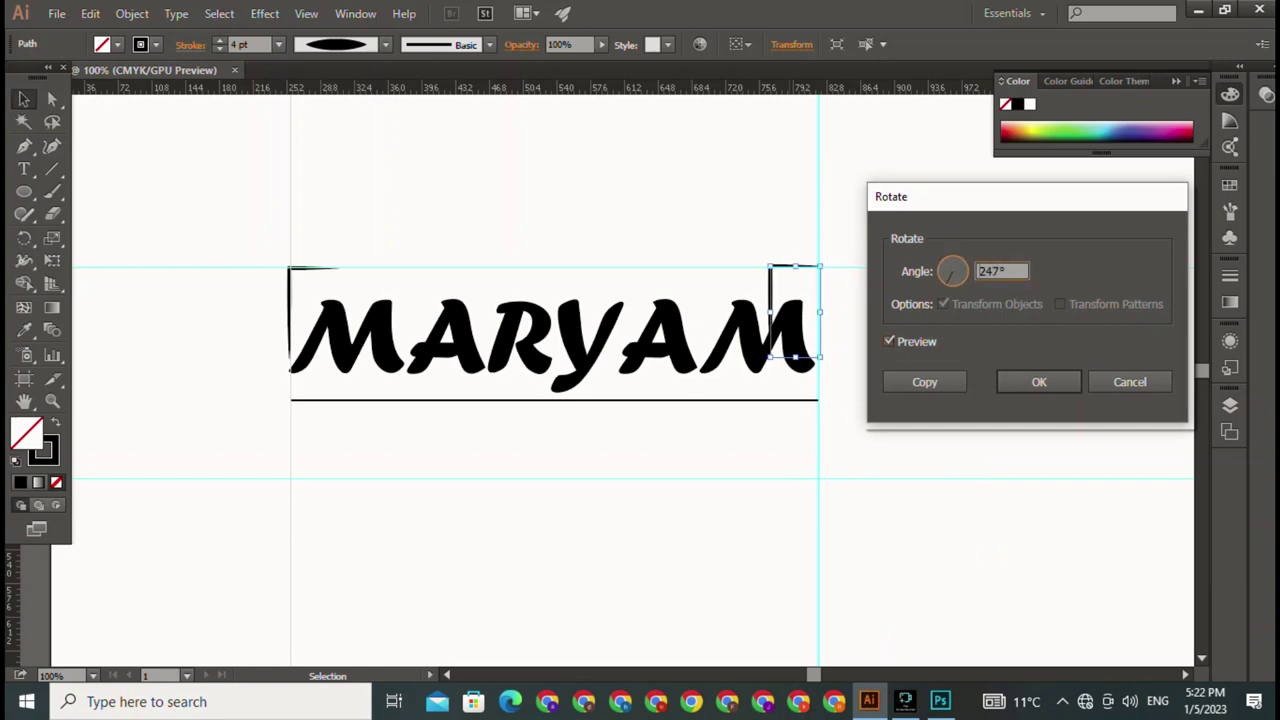
key("Tab")
key("Tab")
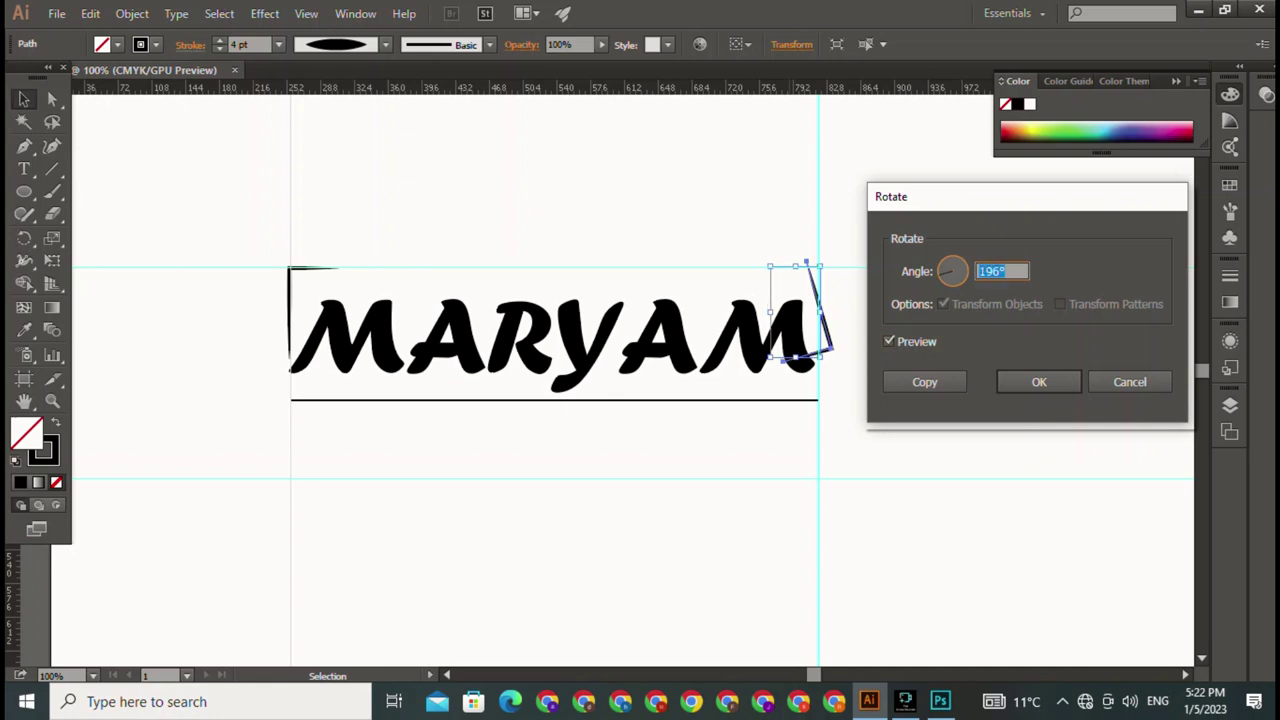
type("163")
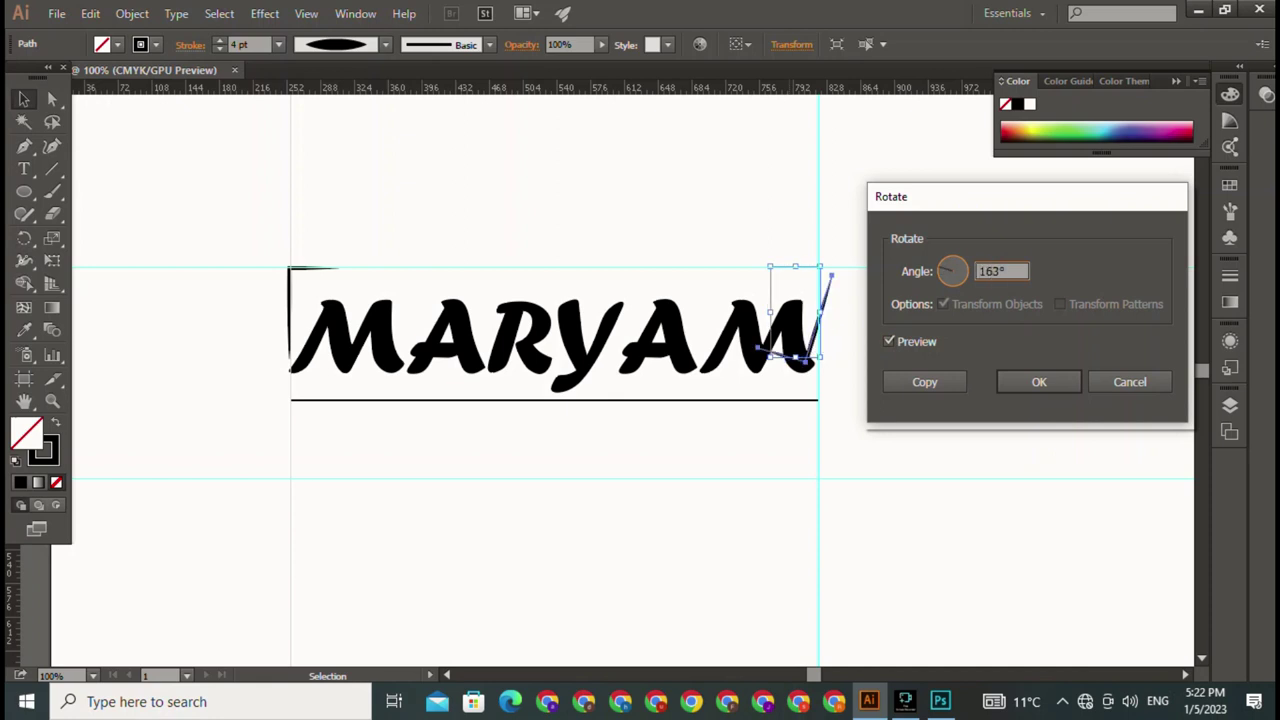
key("Up")
key("Up")
key("Up")
key("Up")
key("Up")
key("Up")
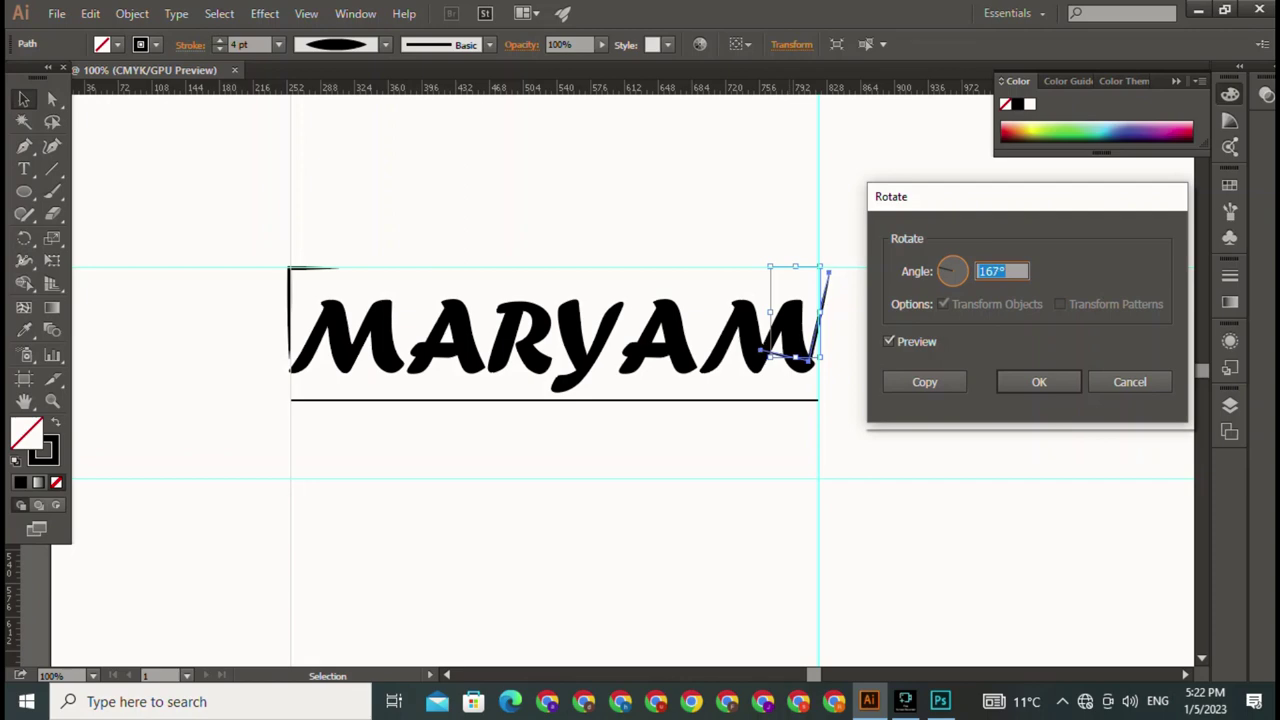
key("Up")
key("Up")
key("Up")
key("Up")
key("Up")
key("Up")
key("Up")
key("Up")
key("Up")
key("Up")
key("Up")
key("Up")
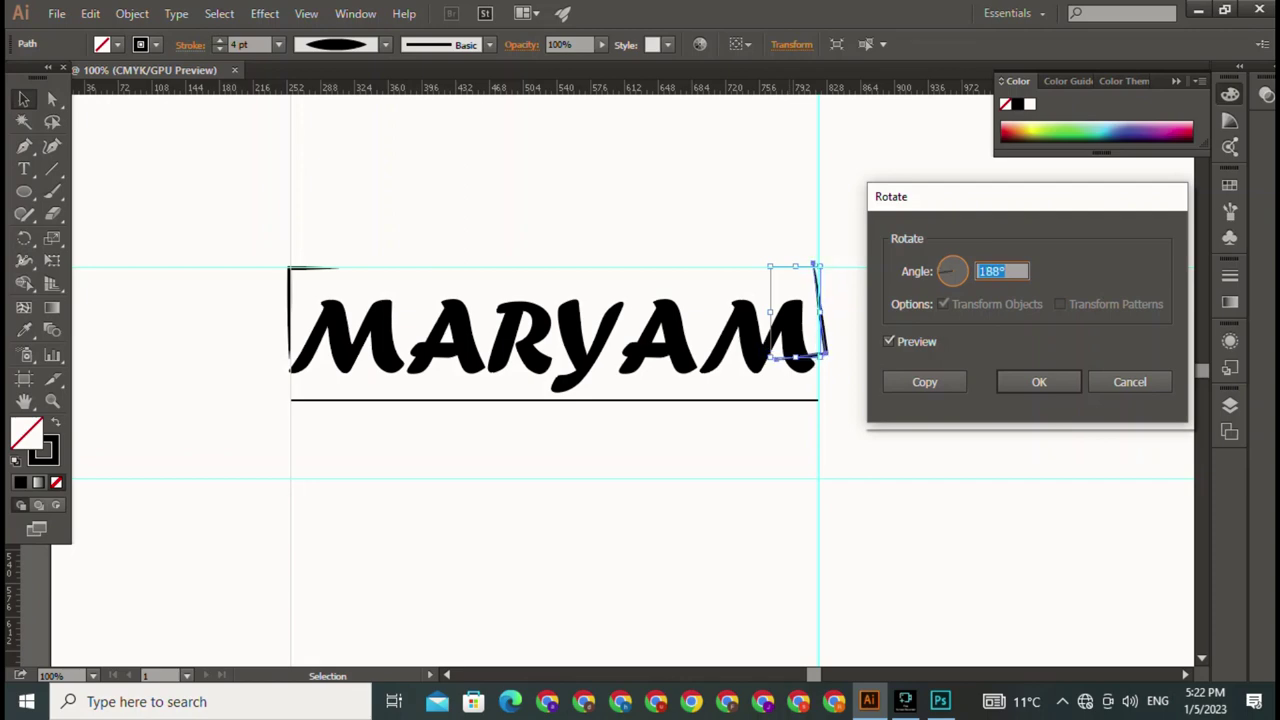
key("Up")
key("Up")
key("Up")
key("Up")
key("Up")
key("Up")
key("Up")
key("Up")
key("Up")
key("Up")
key("Up")
key("Up")
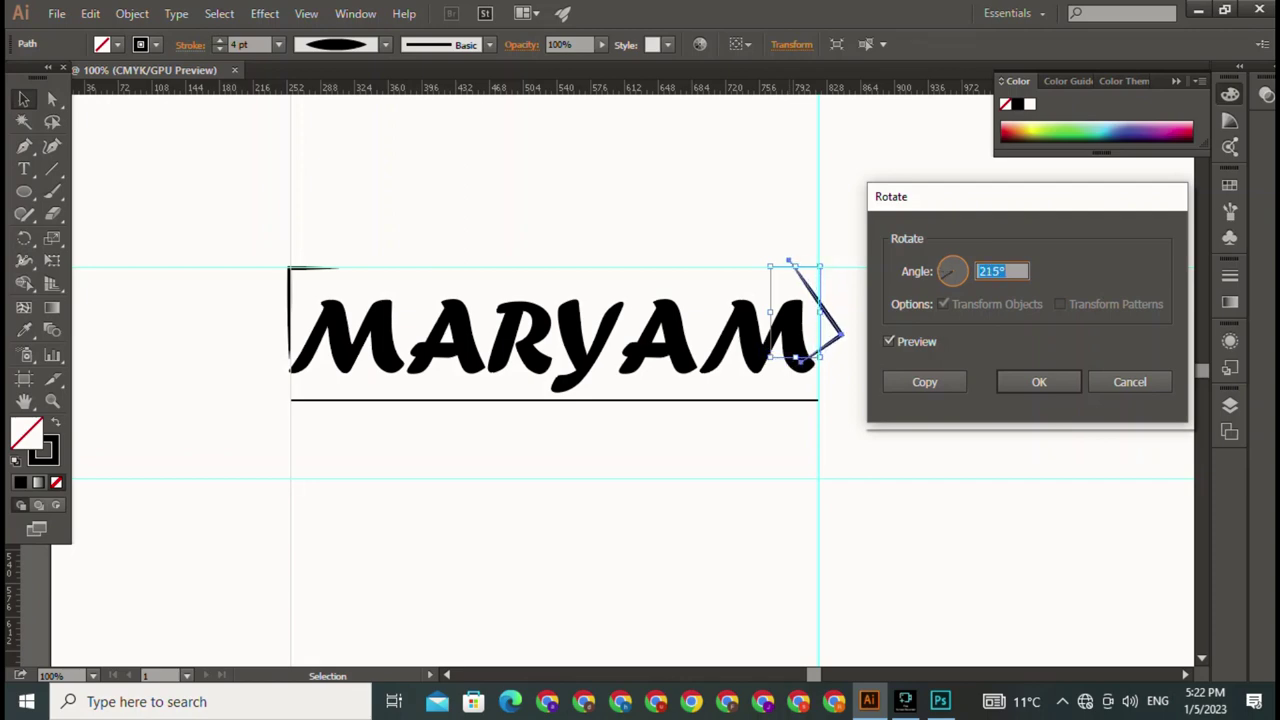
key("Up")
key("Up")
key("Up")
key("Up")
key("Up")
key("Up")
key("Up")
key("Up")
key("Up")
key("Up")
key("Up")
key("Up")
key("Up")
key("Up")
key("Up")
key("Up")
key("Up")
key("Up")
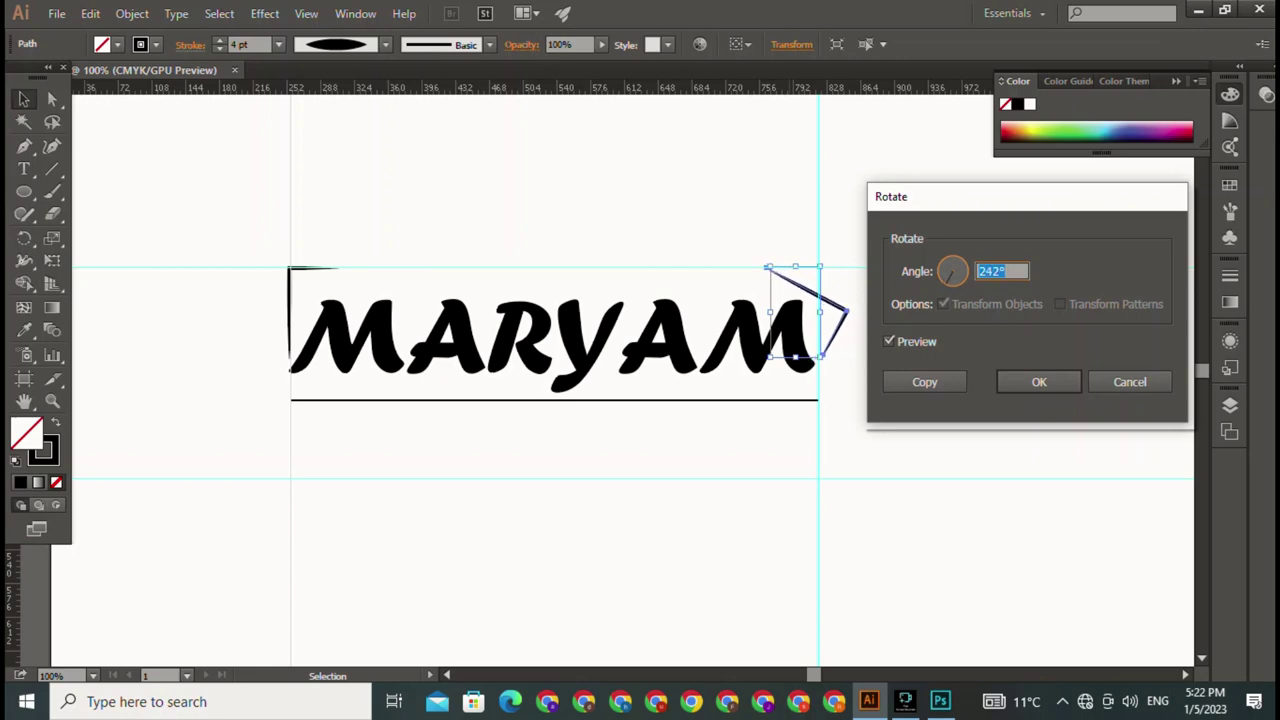
type("322")
type("12")
key("Tab")
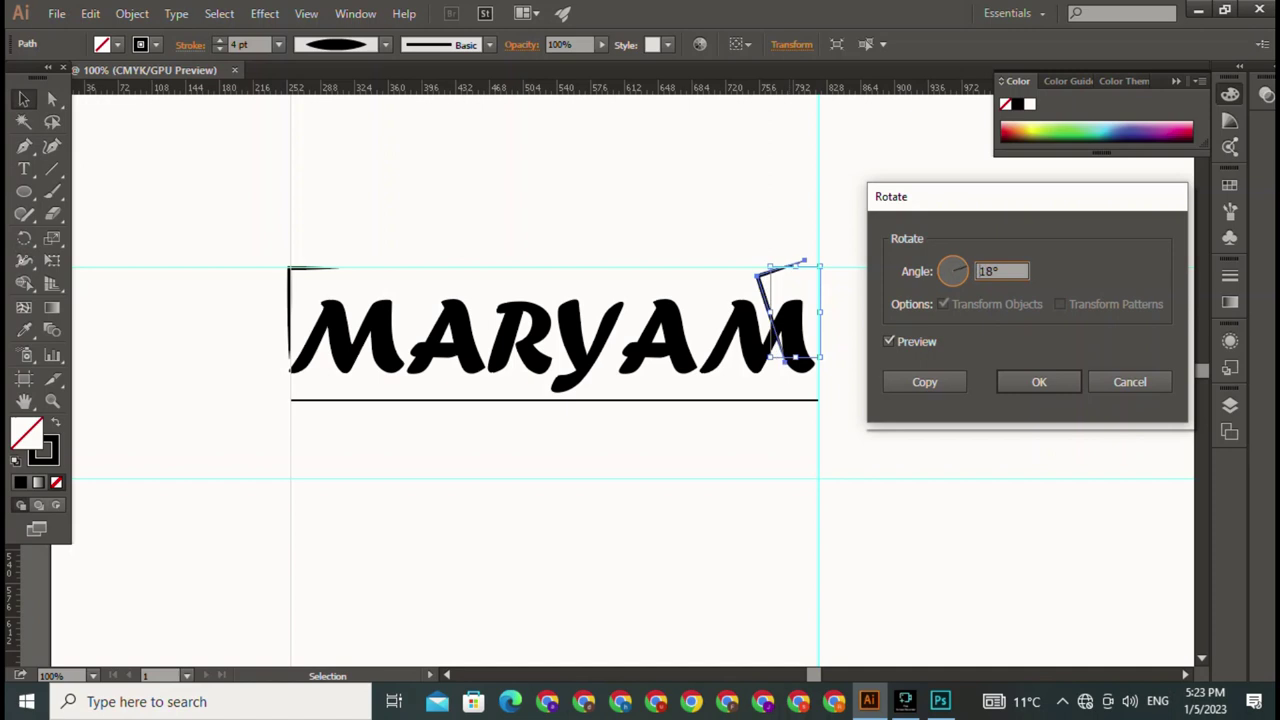
type("330")
key("Tab")
type("284")
key("Tab")
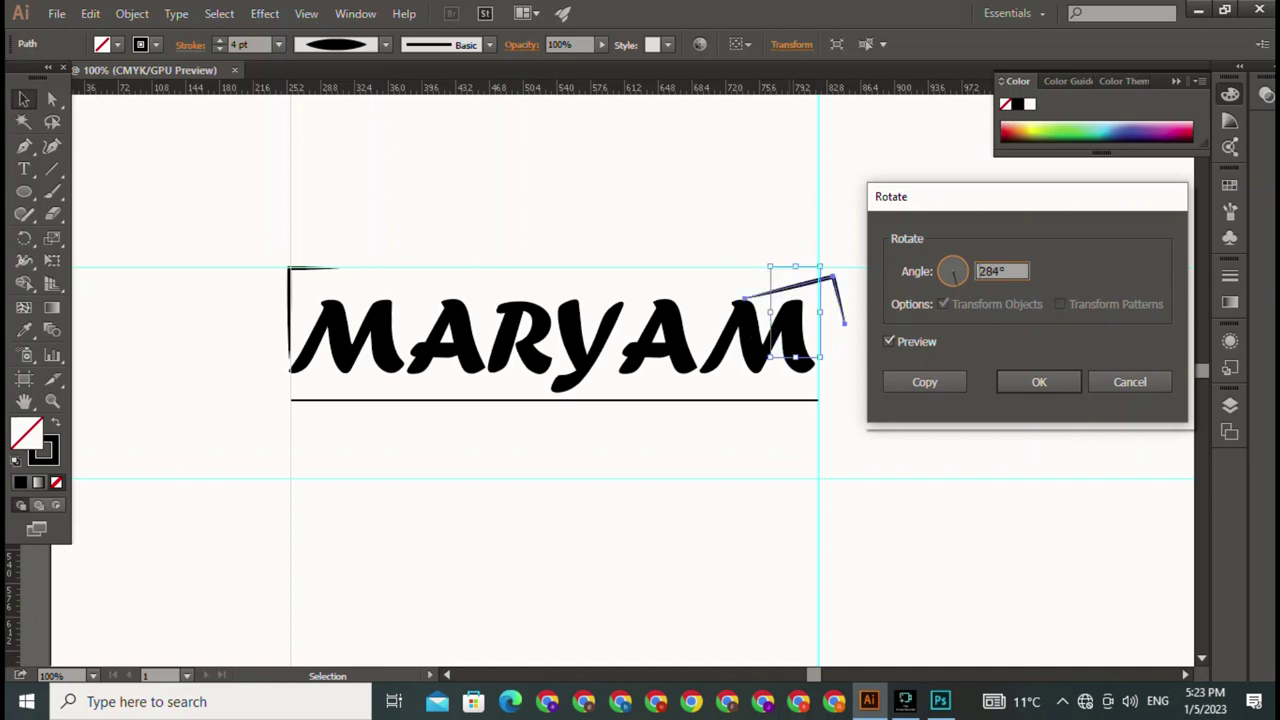
type("61")
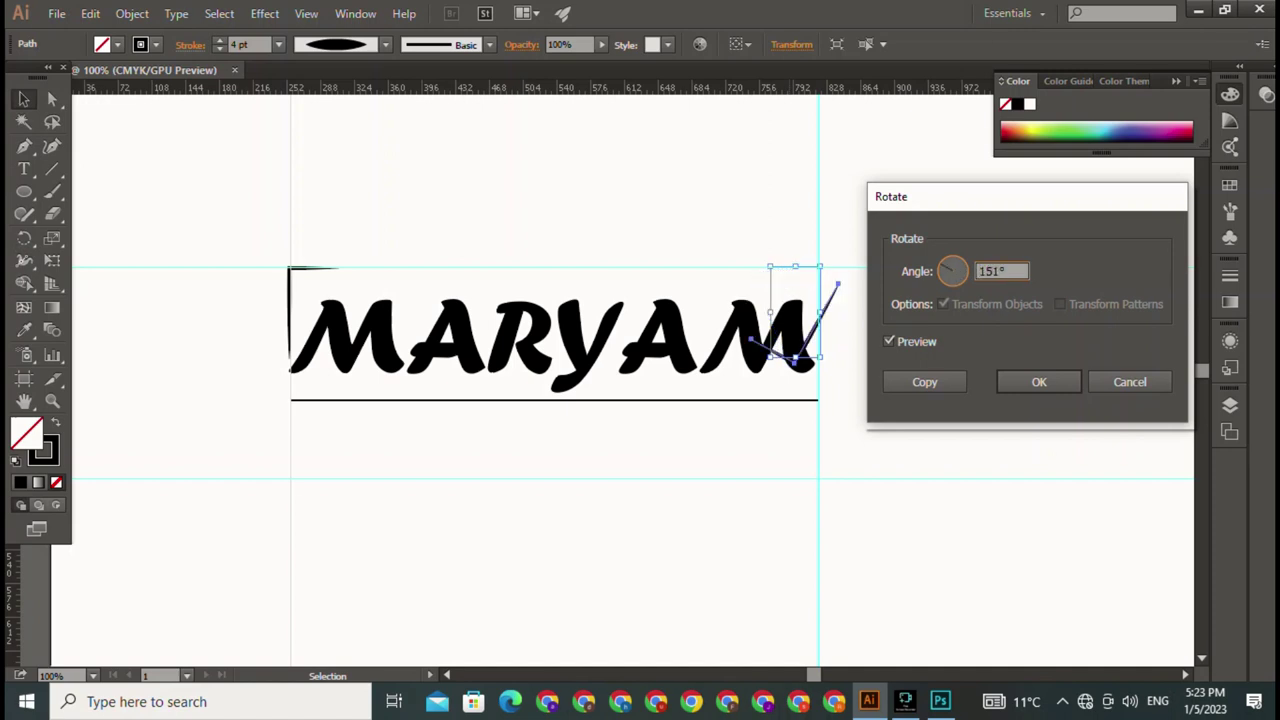
key("Tab")
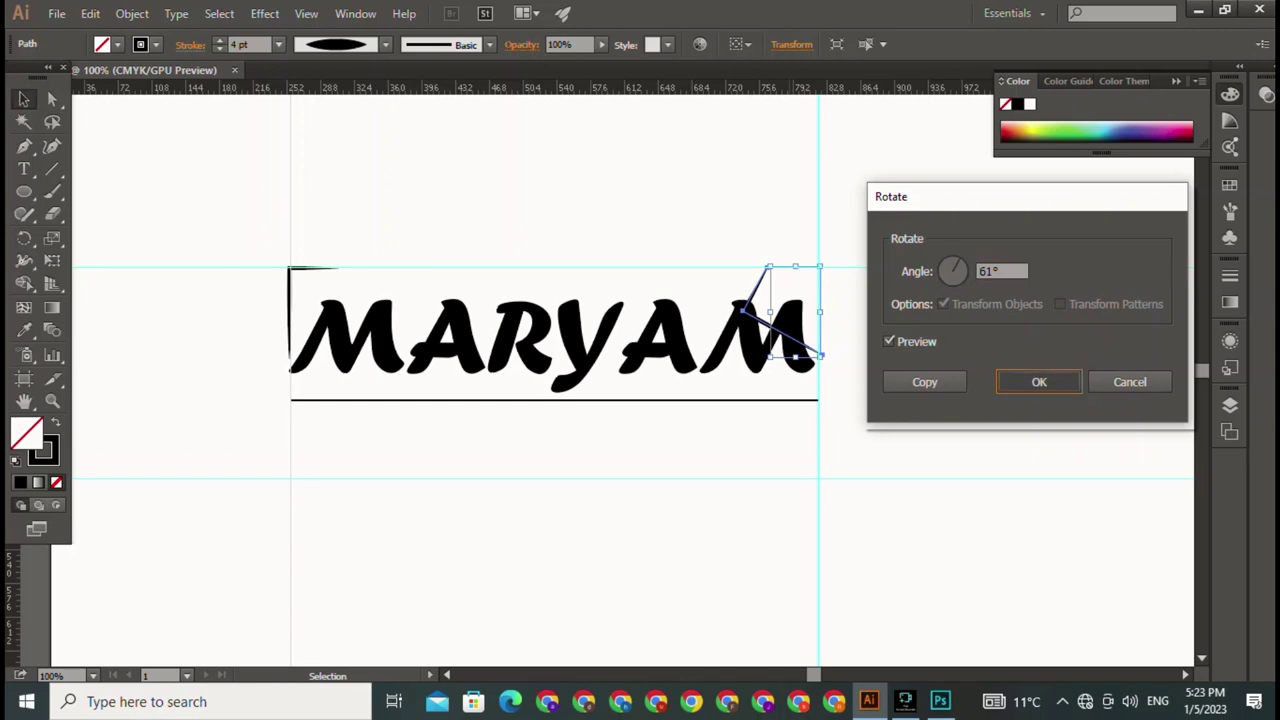
key("Return")
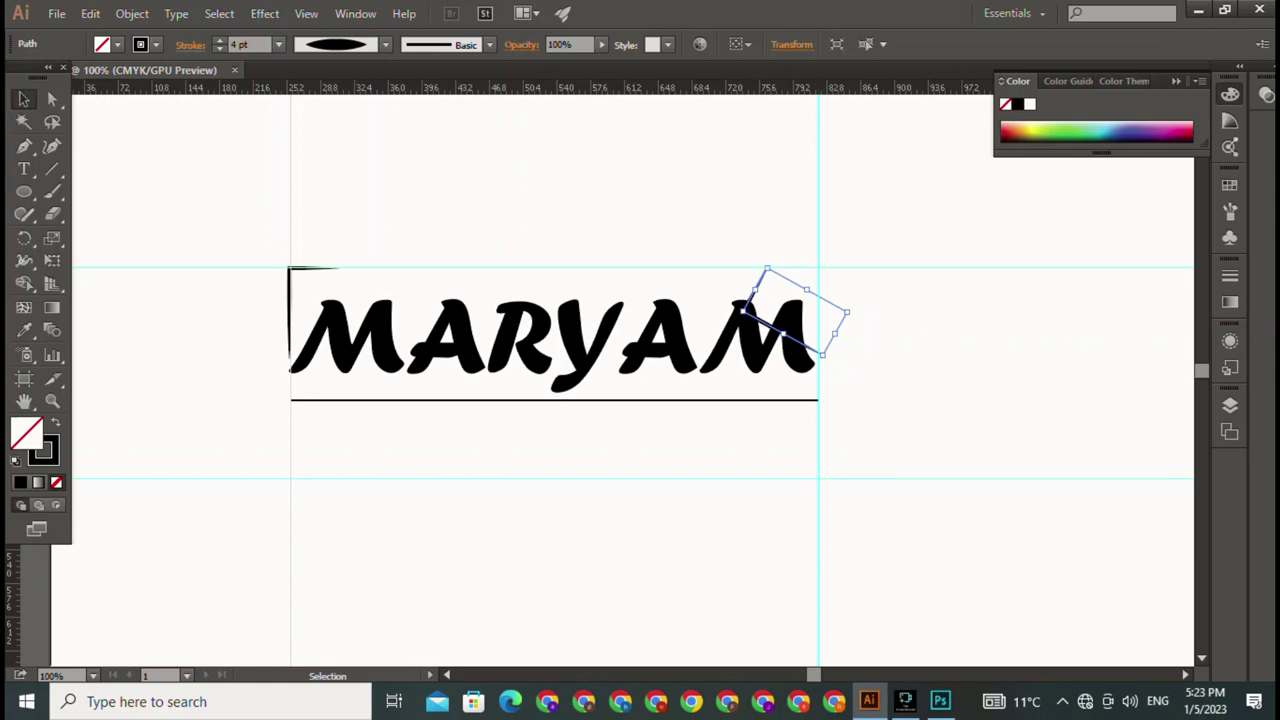
mouse_move(790, 318)
left_mouse_down()
mouse_move(927, 257)
mouse_move(945, 378)
left_mouse_up()
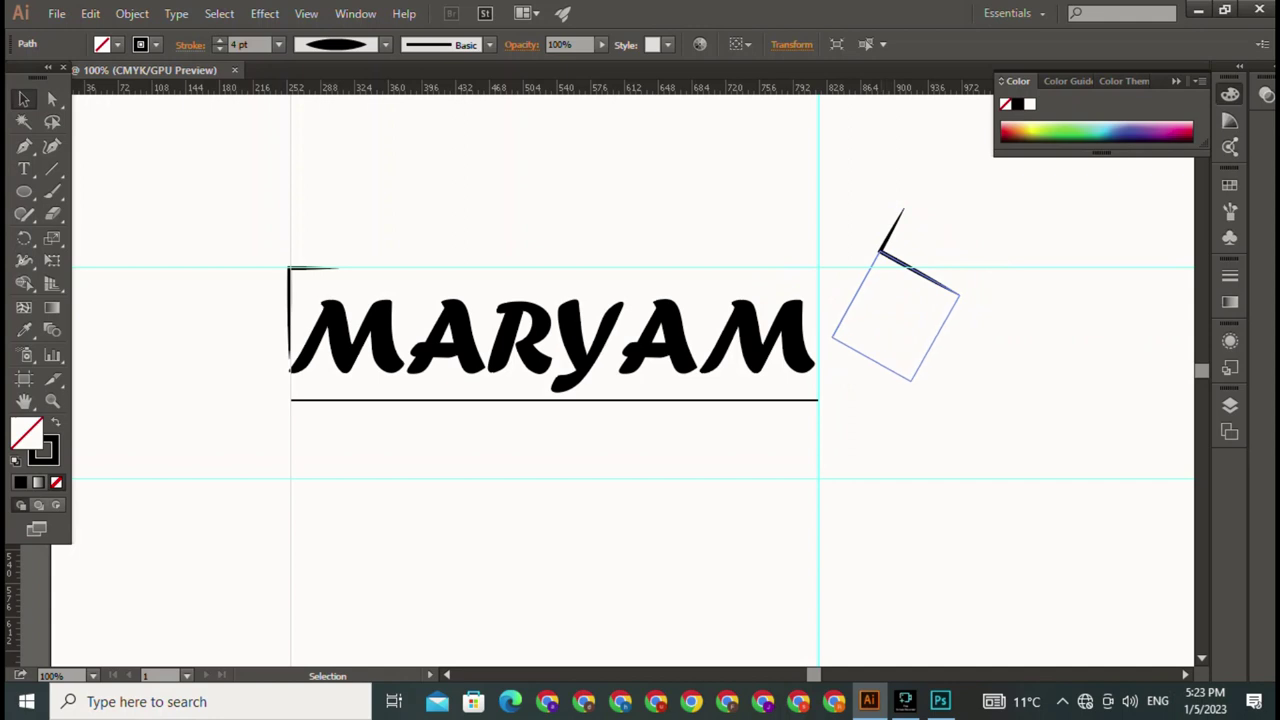
left_click_drag(945, 378, 945, 378)
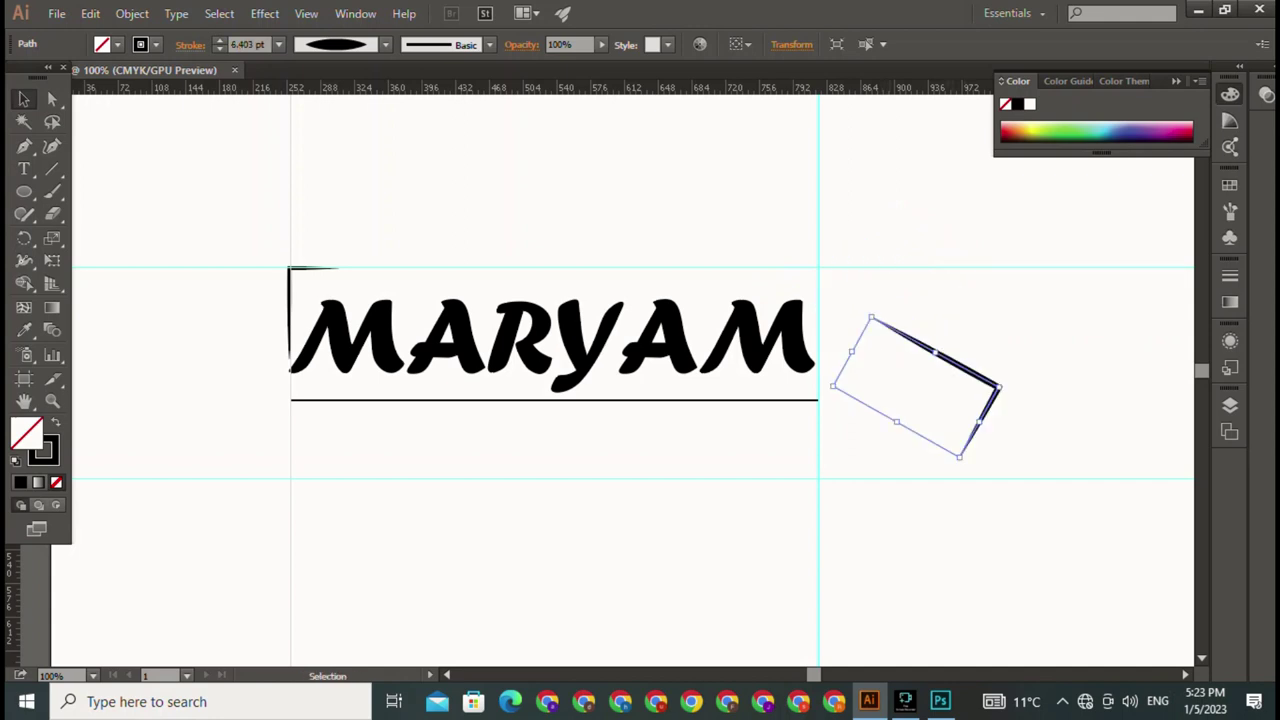
key("Delete")
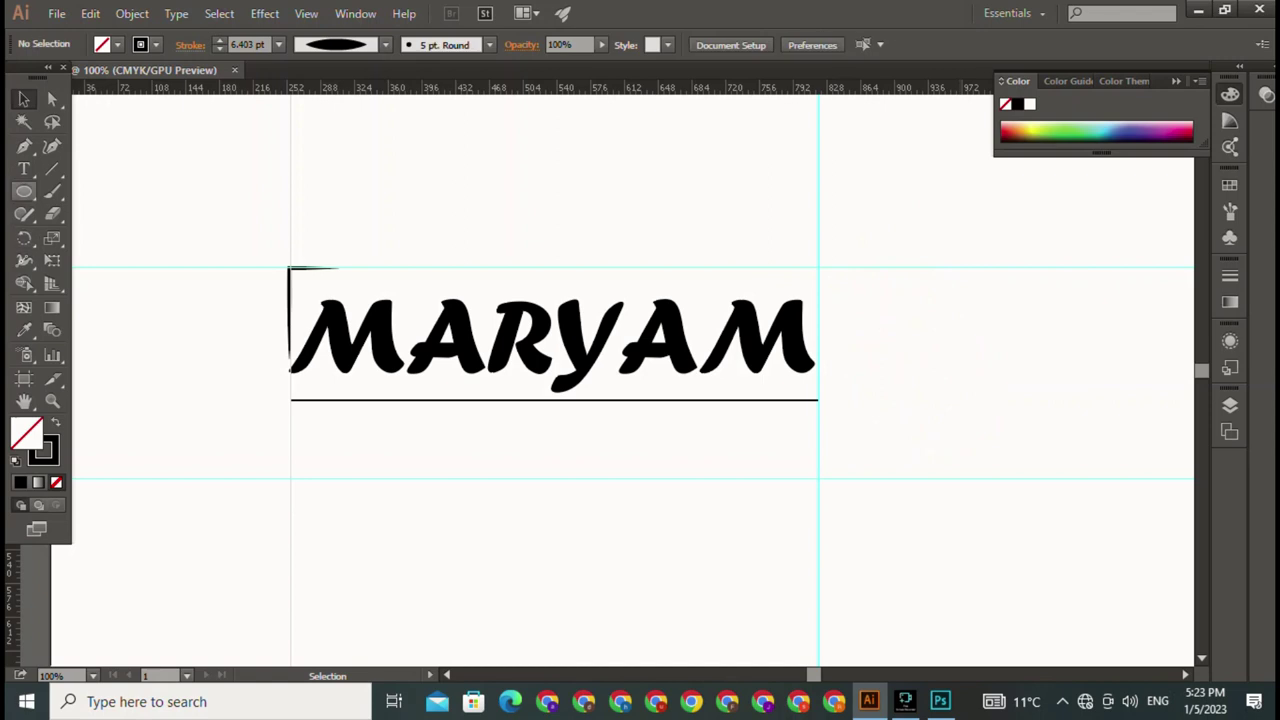
Step: Draw an L-shaped corner path at MARYAM's top-right along the top guide
left_click(24, 146)
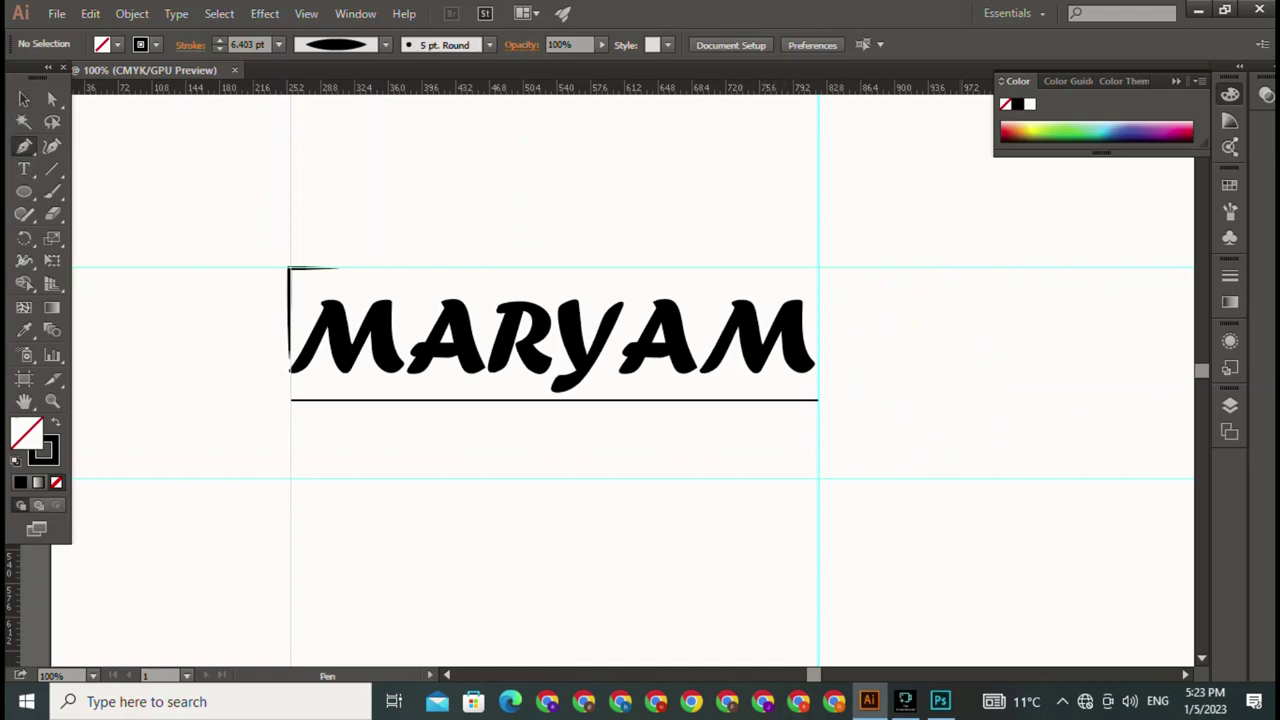
left_click_drag(763, 266, 818, 267)
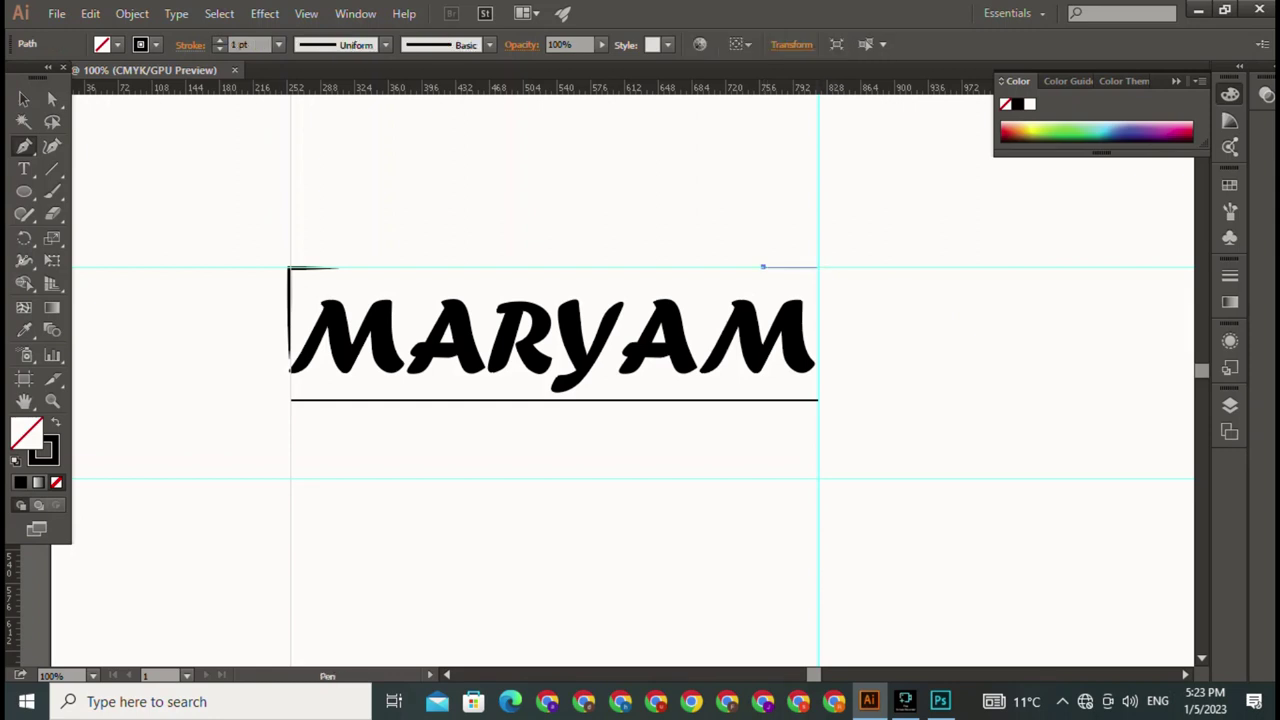
left_click(818, 267)
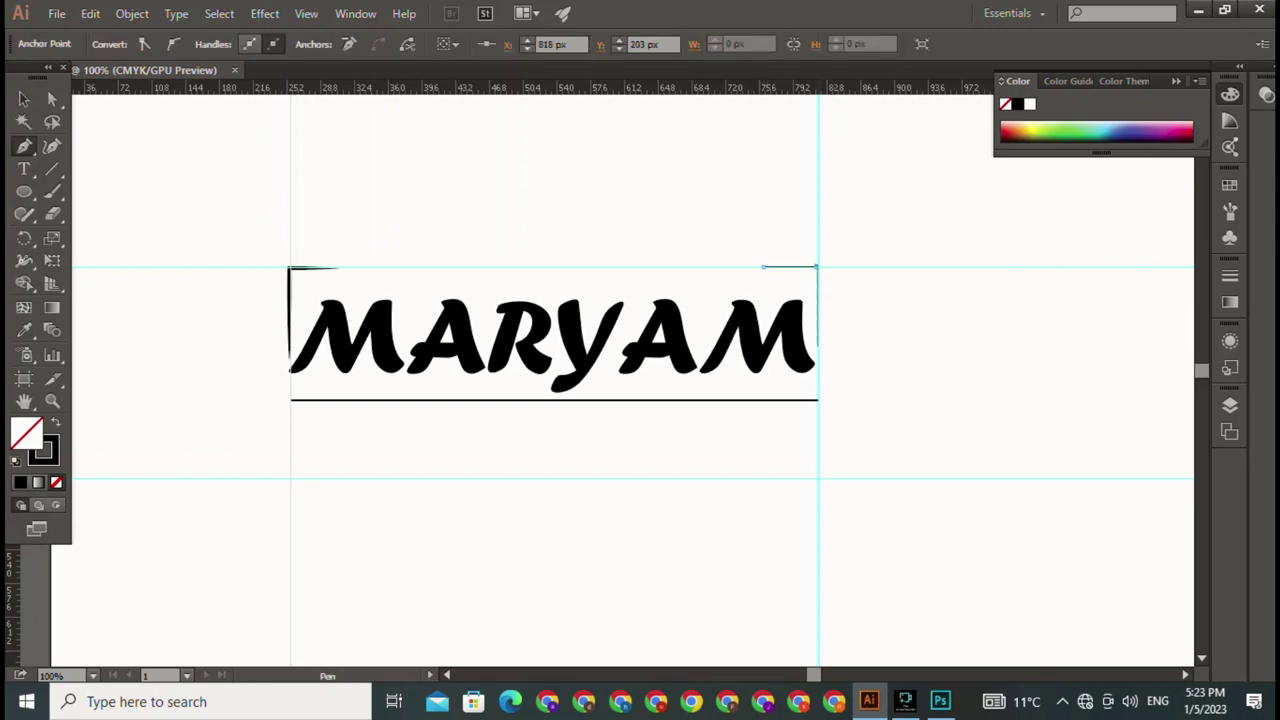
key("v")
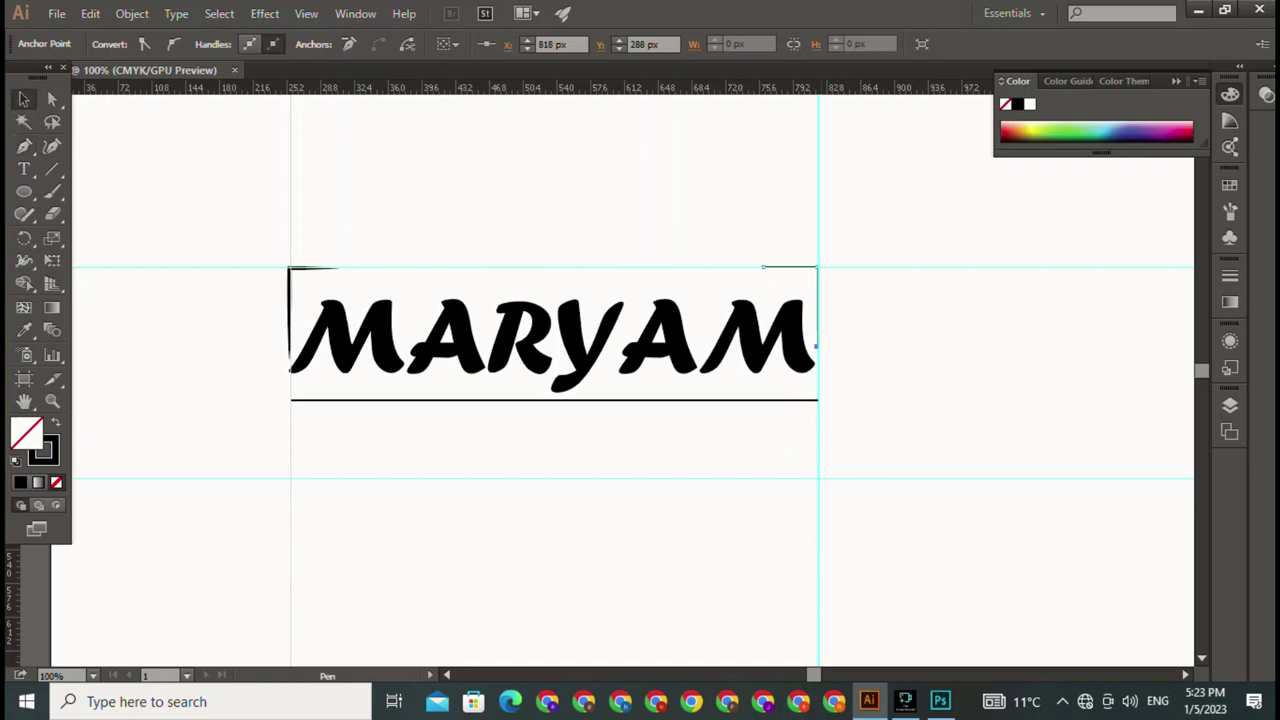
key("ctrl+shift+a")
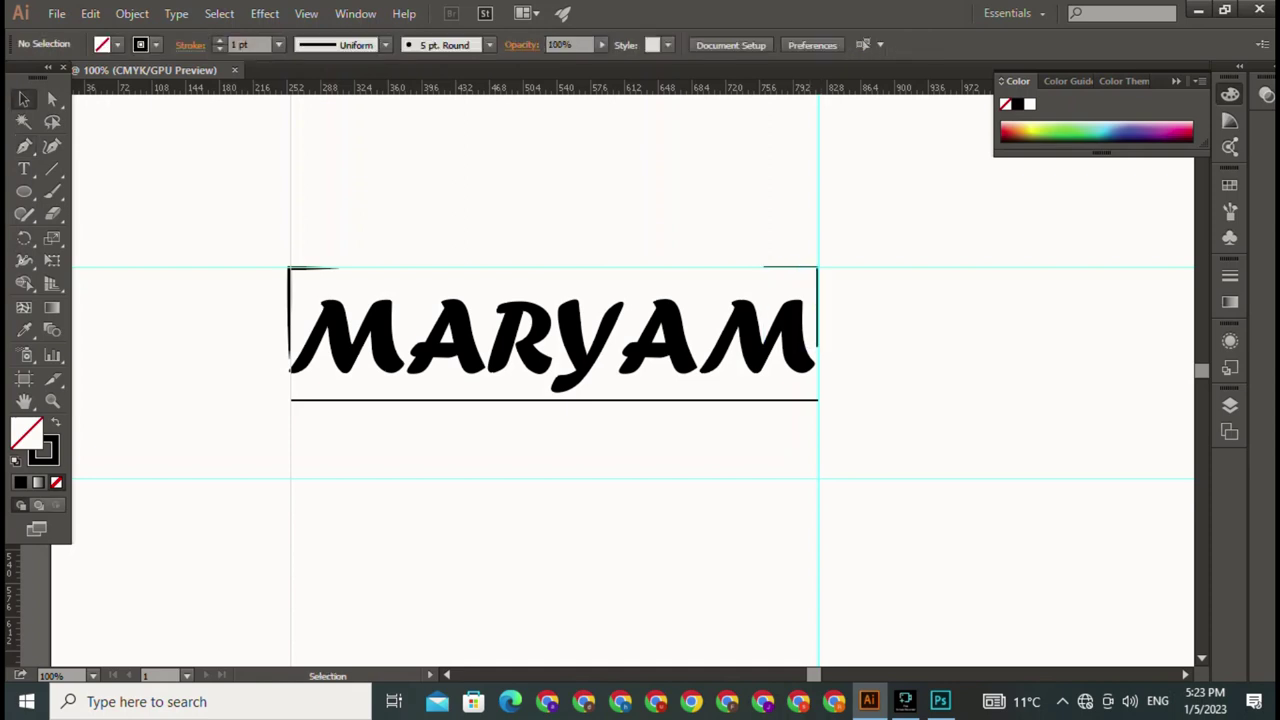
left_click(817, 310)
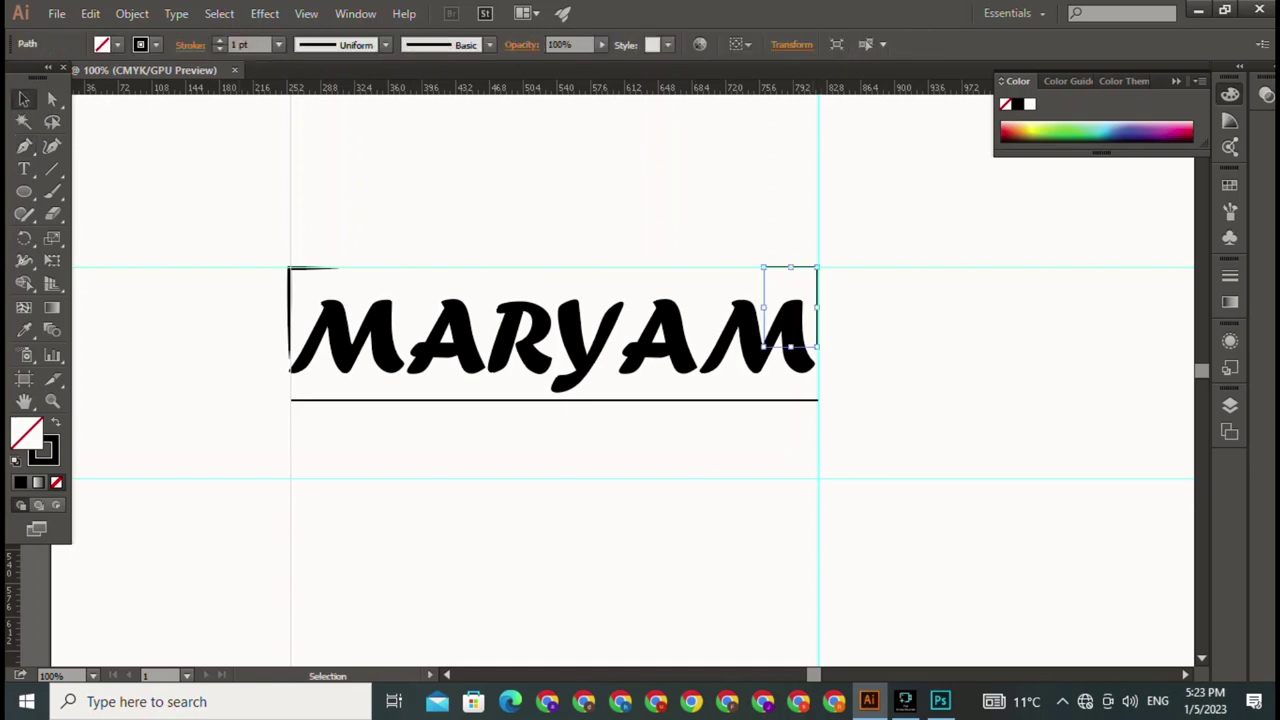
Step: Give the new corner a 4 pt stroke with the lens width profile
left_click(219, 40)
left_click(219, 40)
left_click(219, 40)
left_click(385, 44)
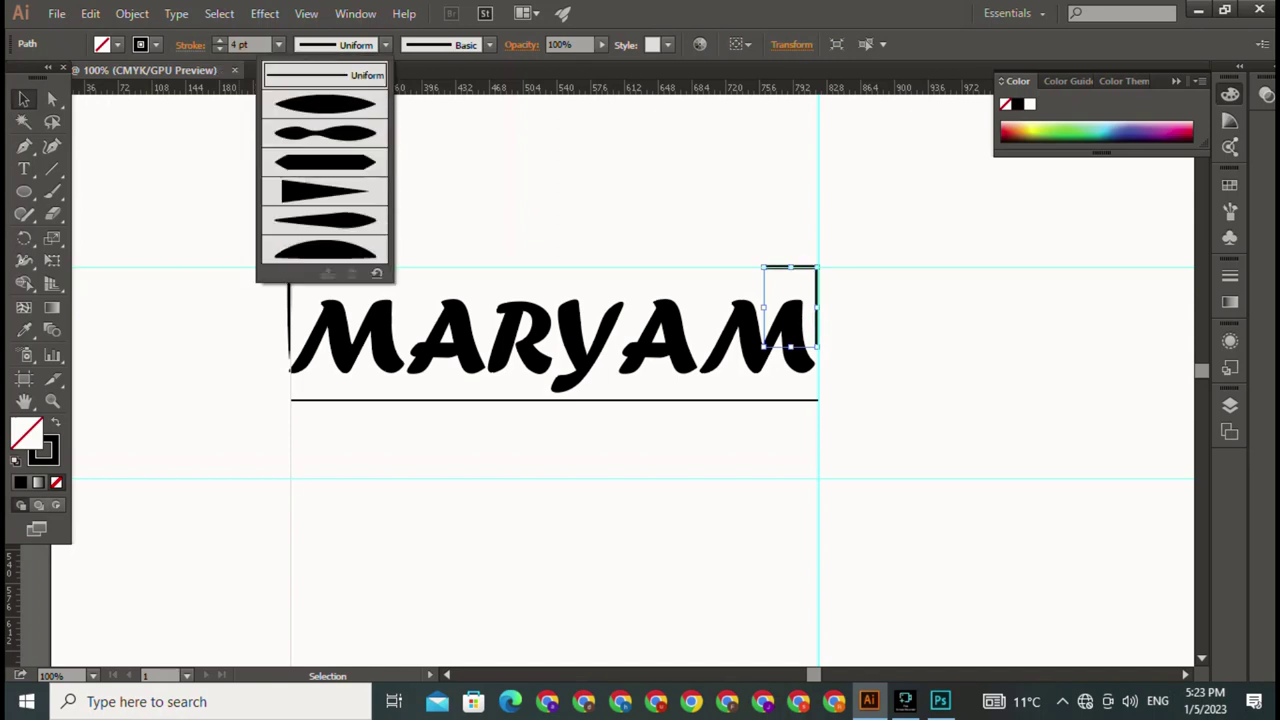
left_click(325, 104)
key("ctrl+shift+a")
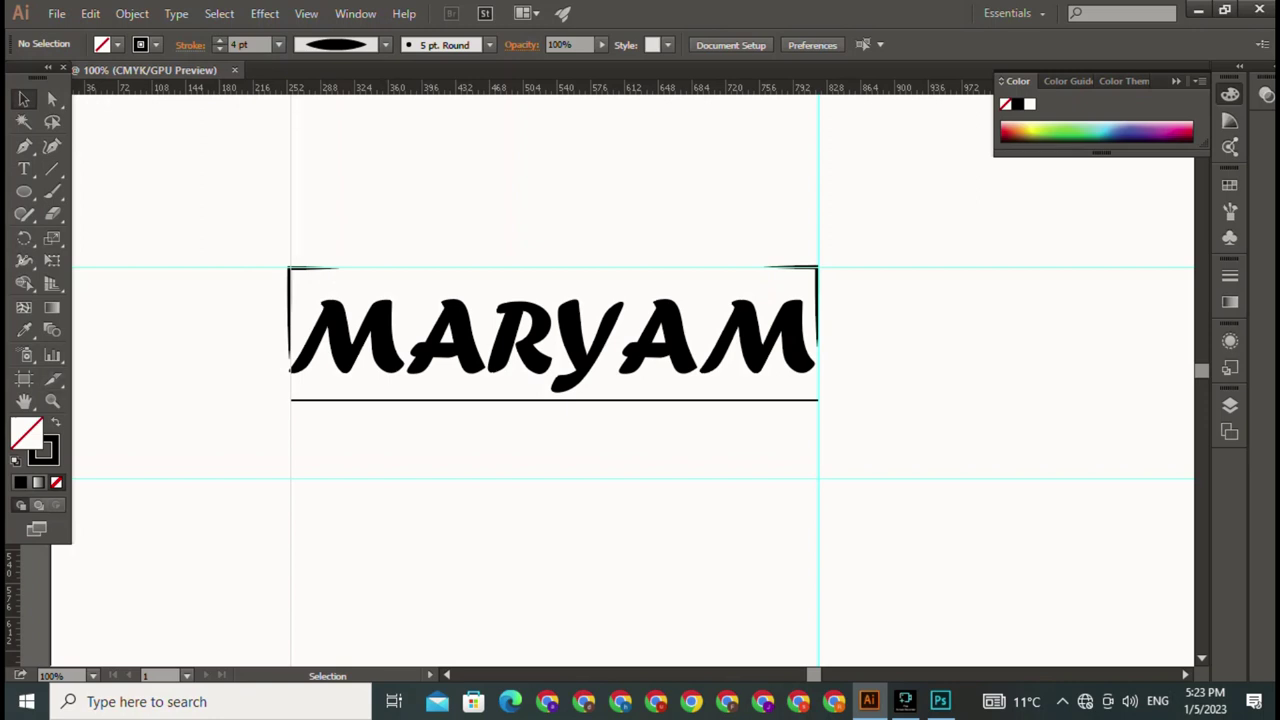
key("p")
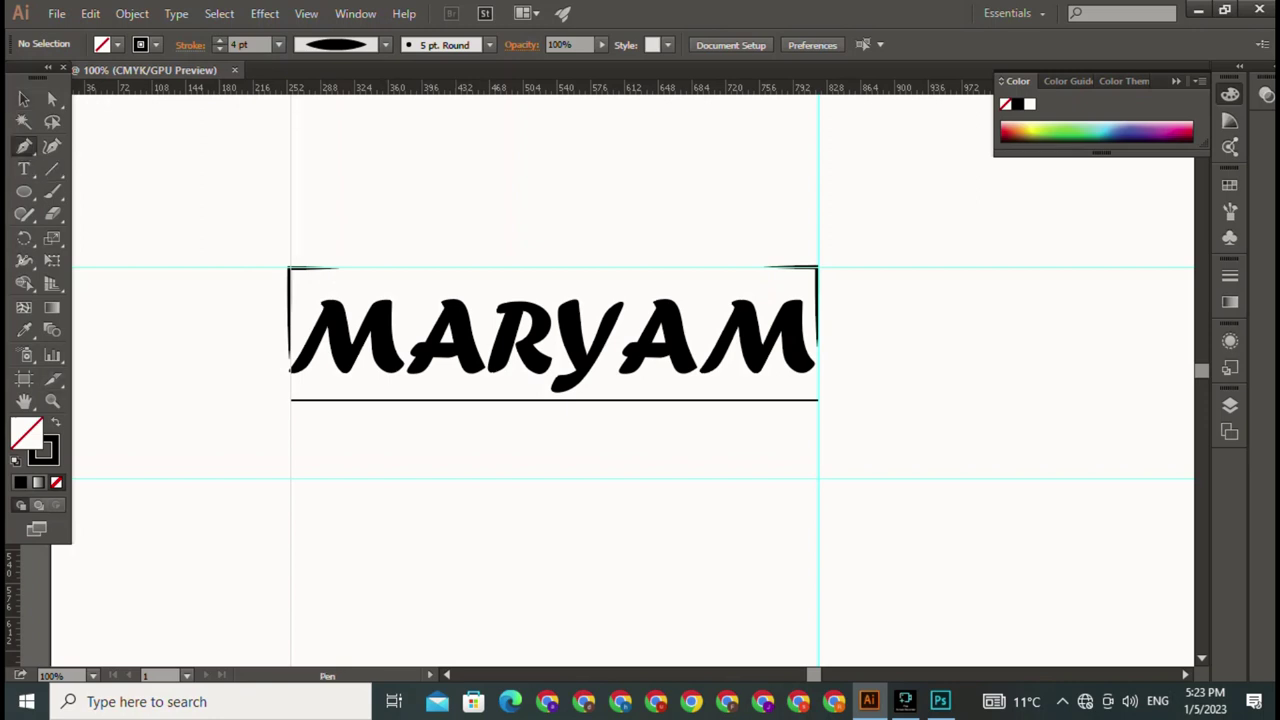
Step: Draw a straight line along the top guide above the middle of MARYAM
left_click(455, 265)
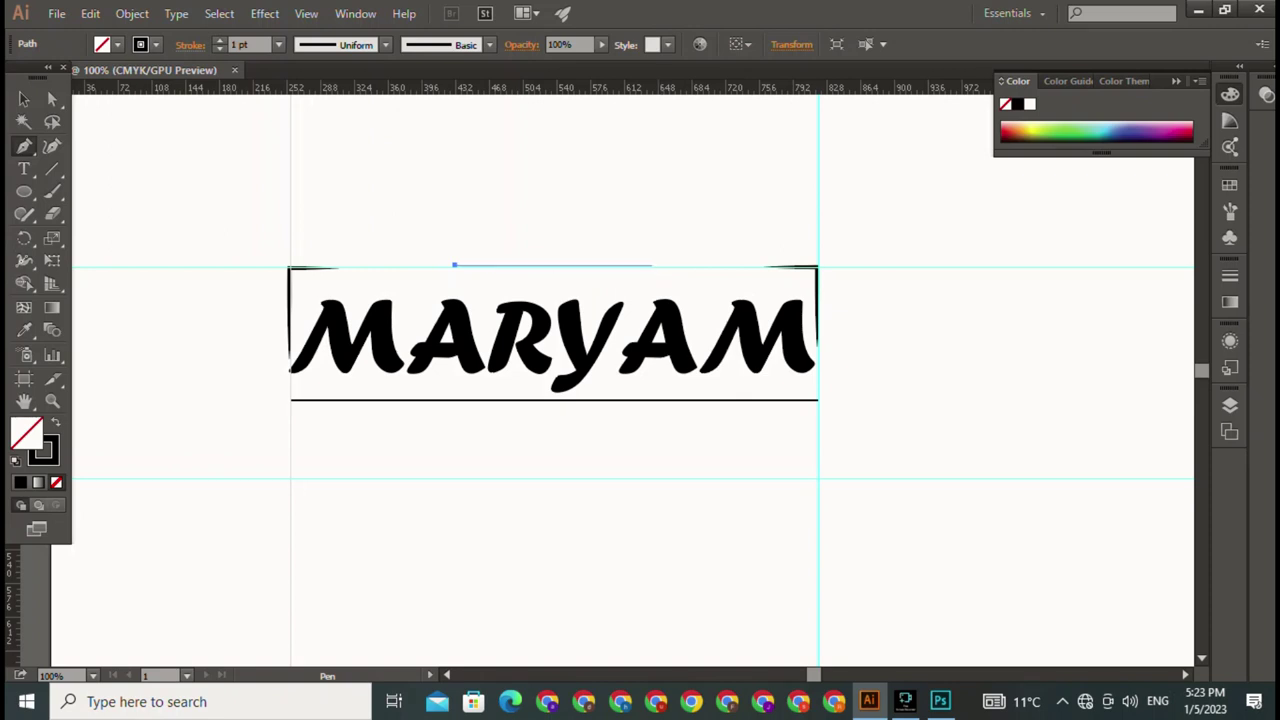
left_click(652, 265)
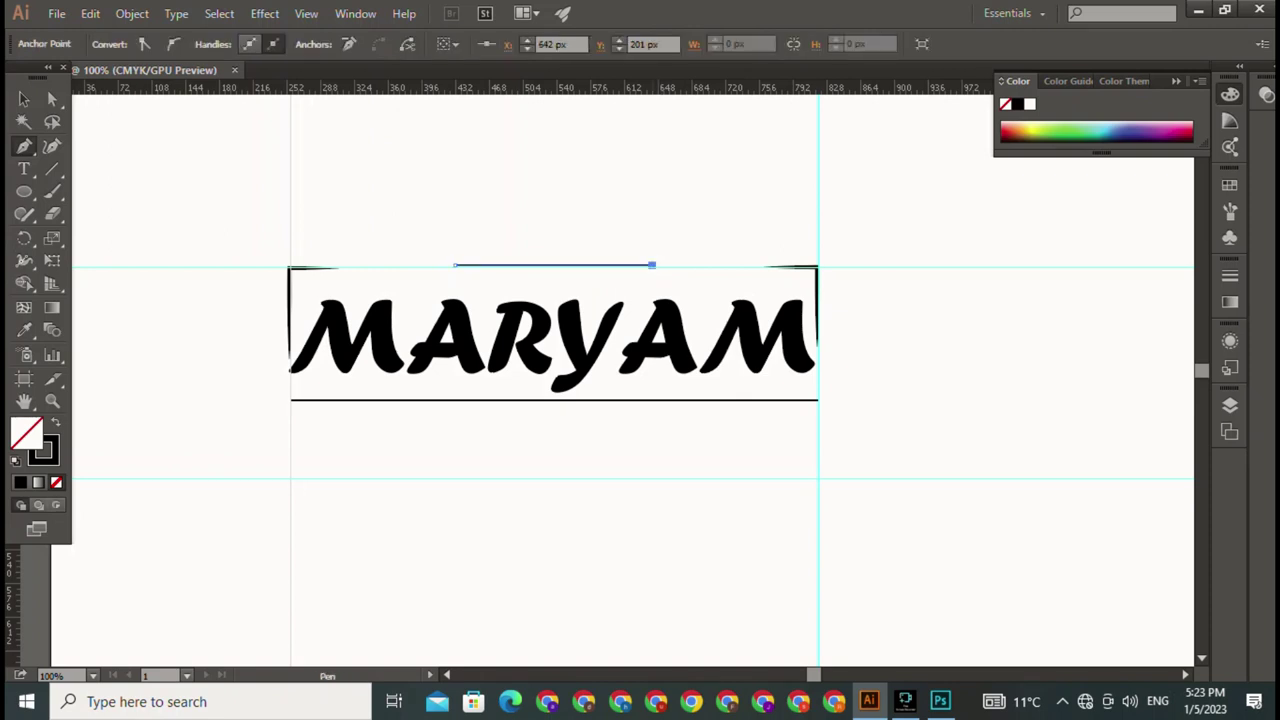
key("b")
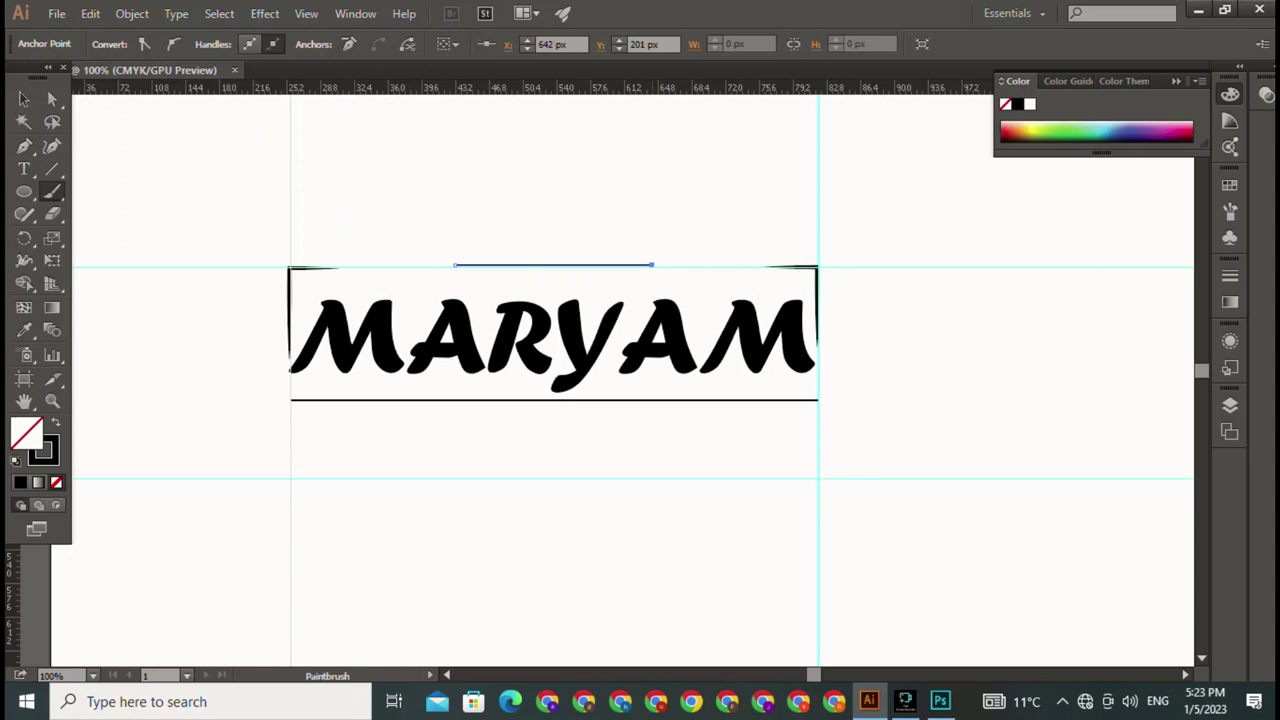
Step: Give the top line a 3 pt stroke with a variable-width profile
key("v")
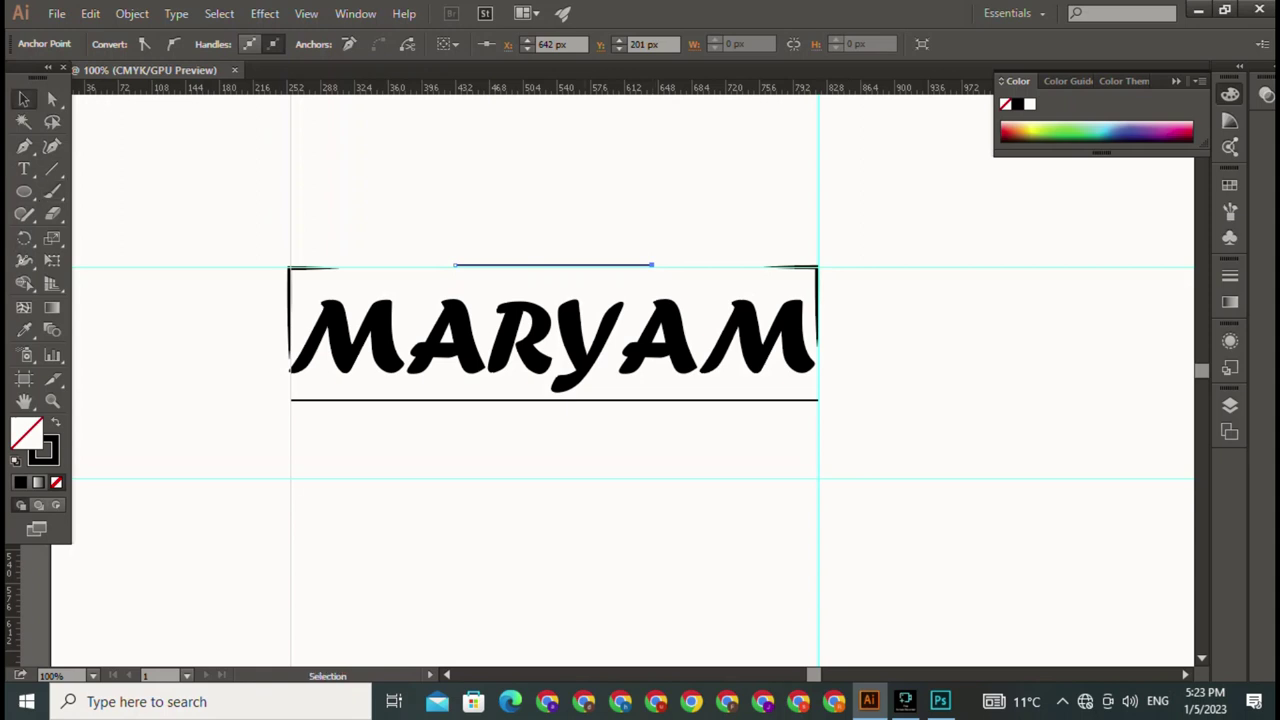
key("ctrl+shift+a")
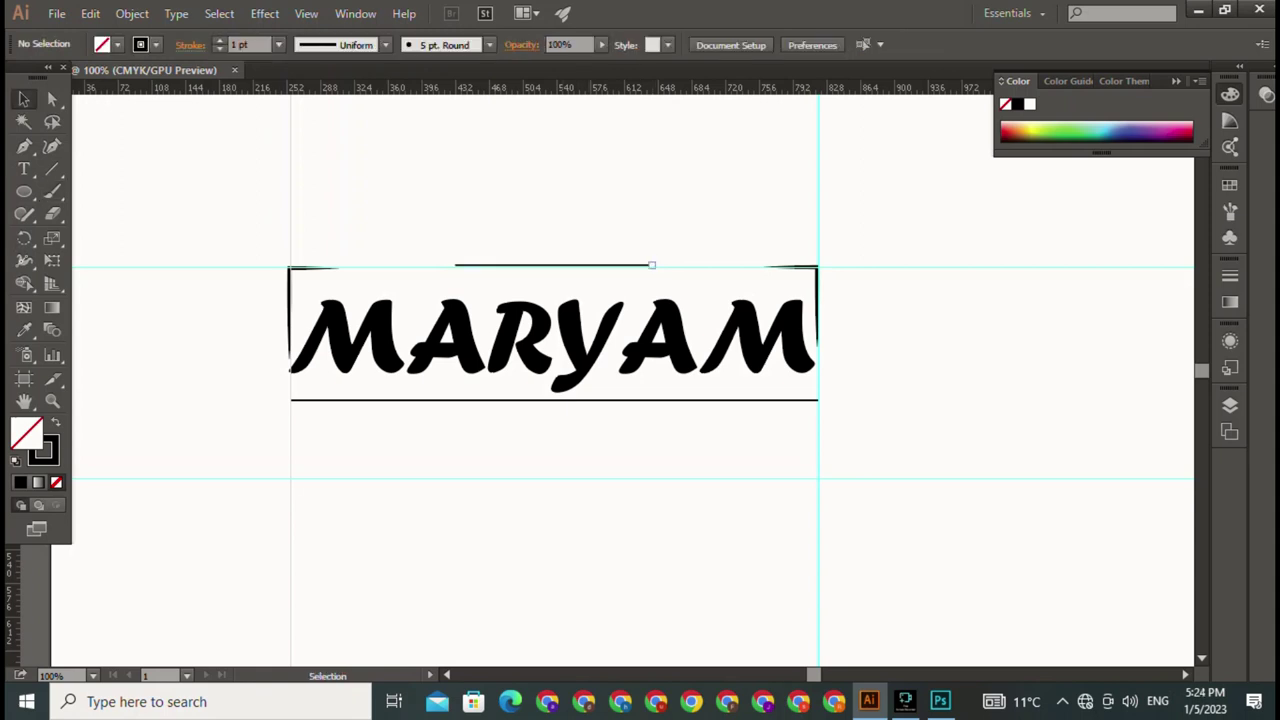
left_click(652, 265)
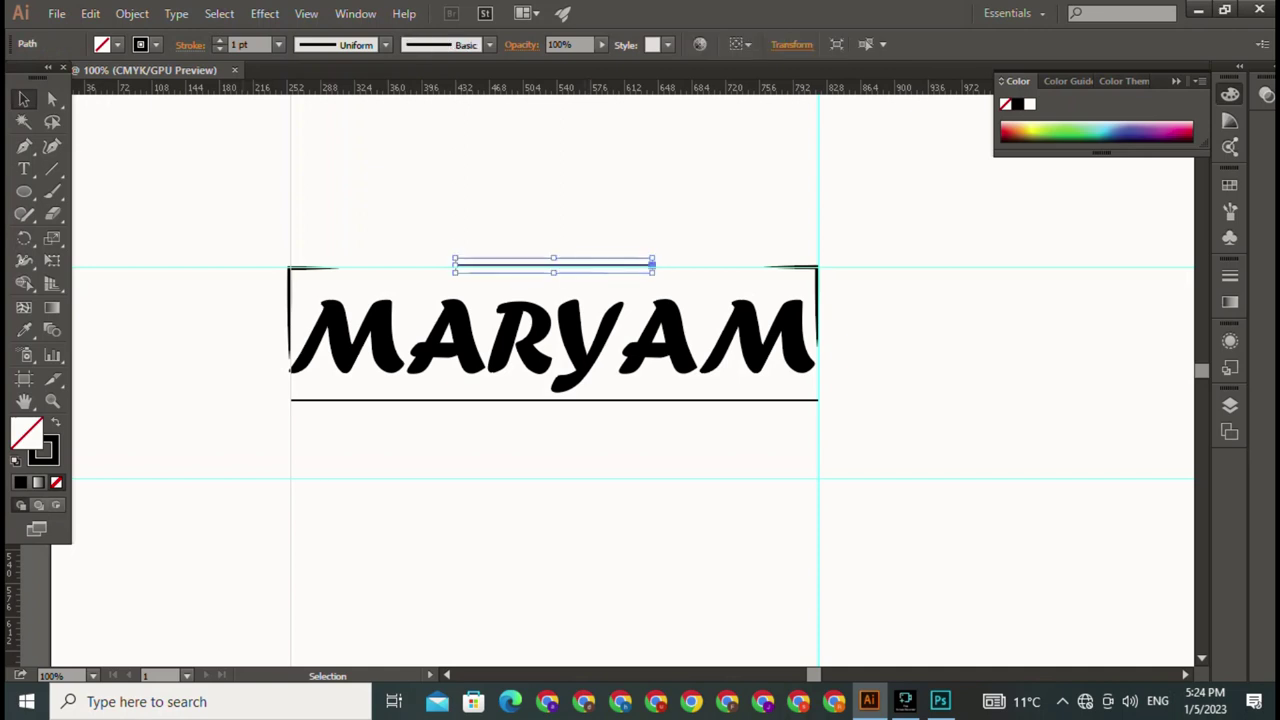
left_click(219, 41)
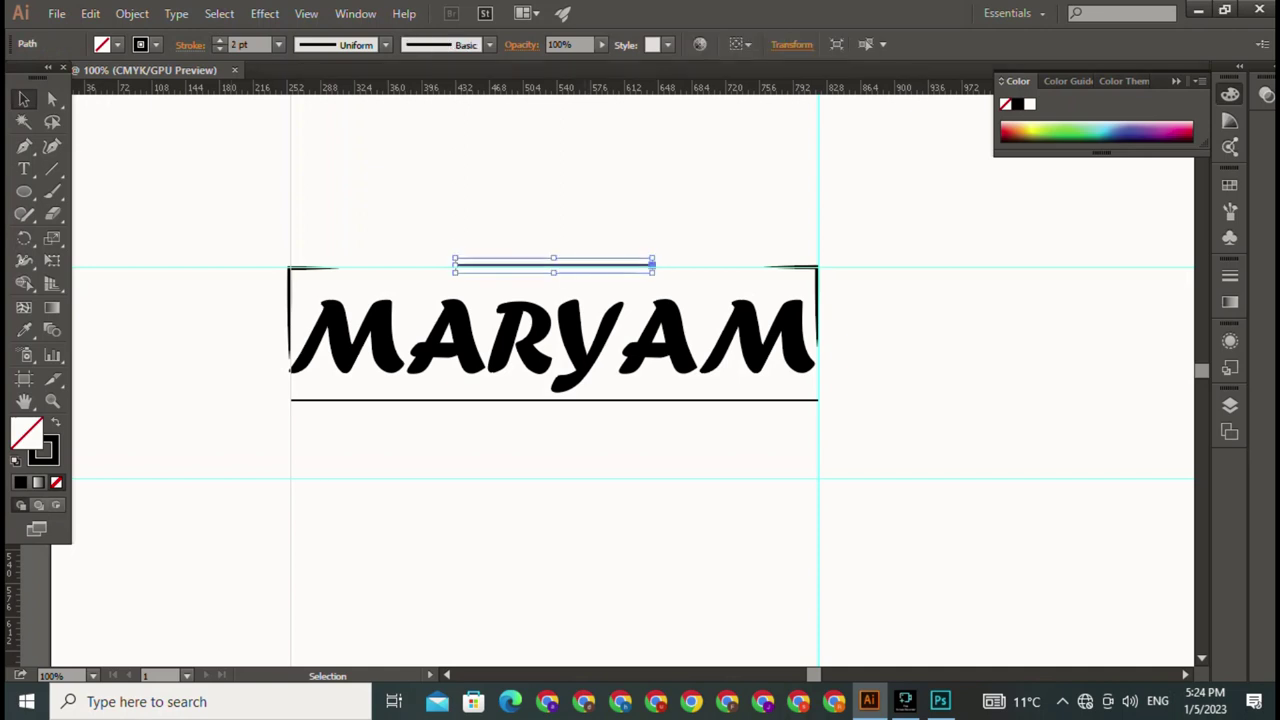
left_click(219, 41)
left_click(385, 44)
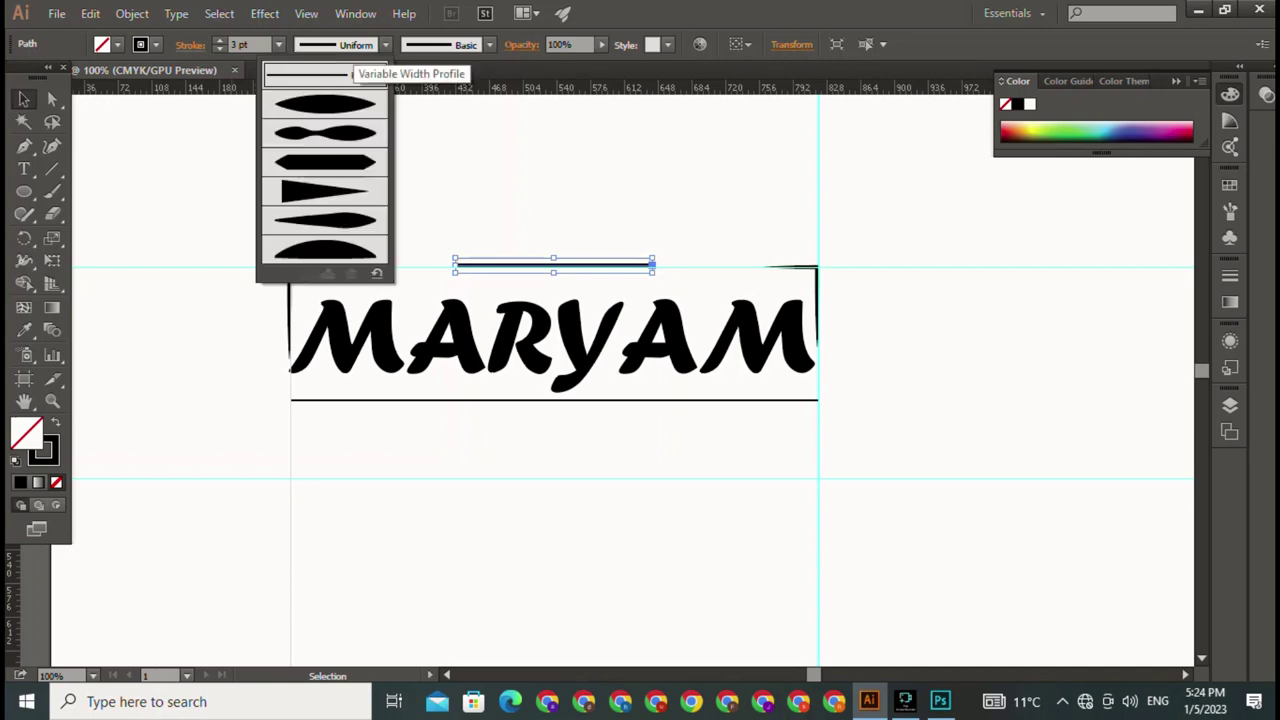
left_click(345, 128)
key("ctrl+shift+a")
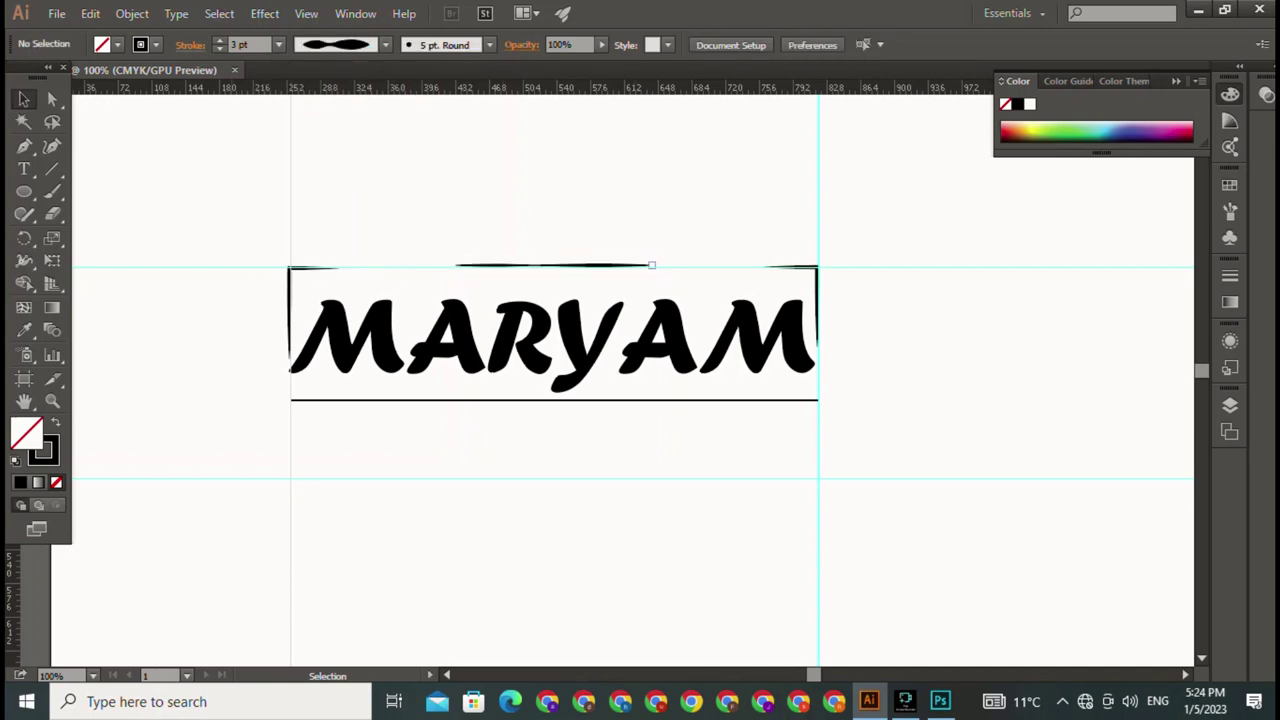
Step: Undo an accidental move of the top line, leaving nothing selected
left_click_drag(651, 265, 686, 229)
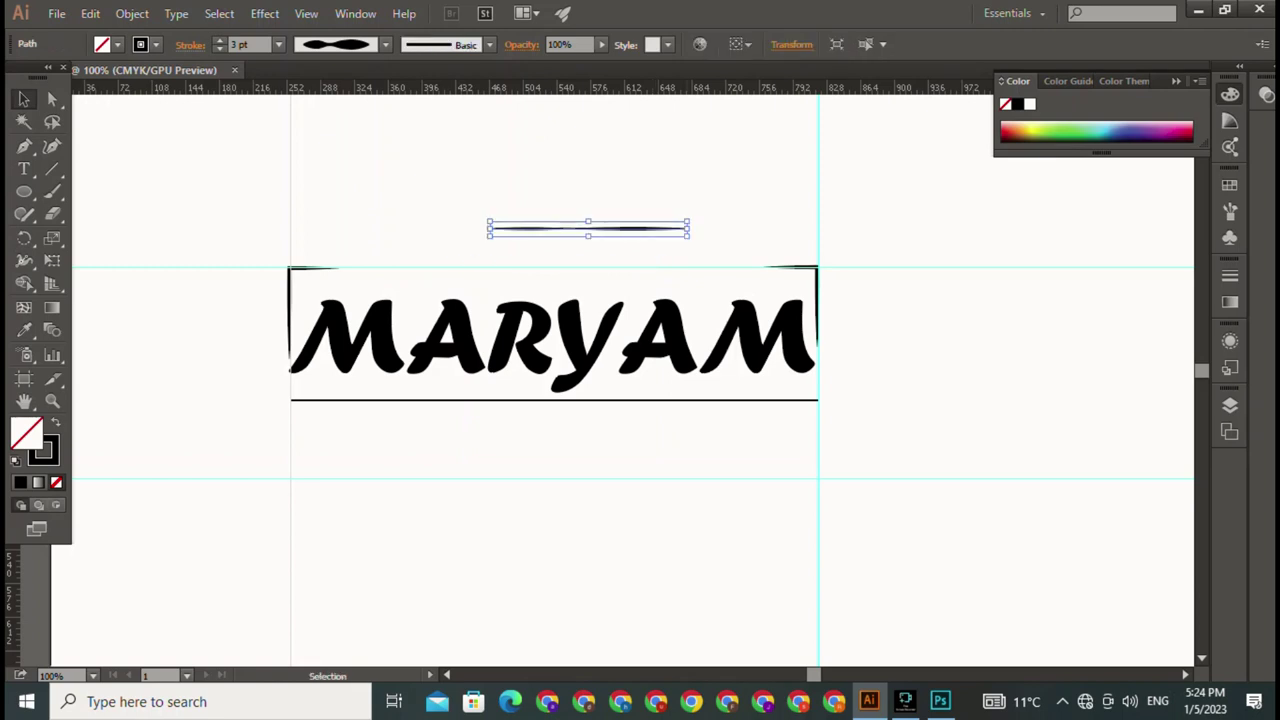
key("ctrl+z")
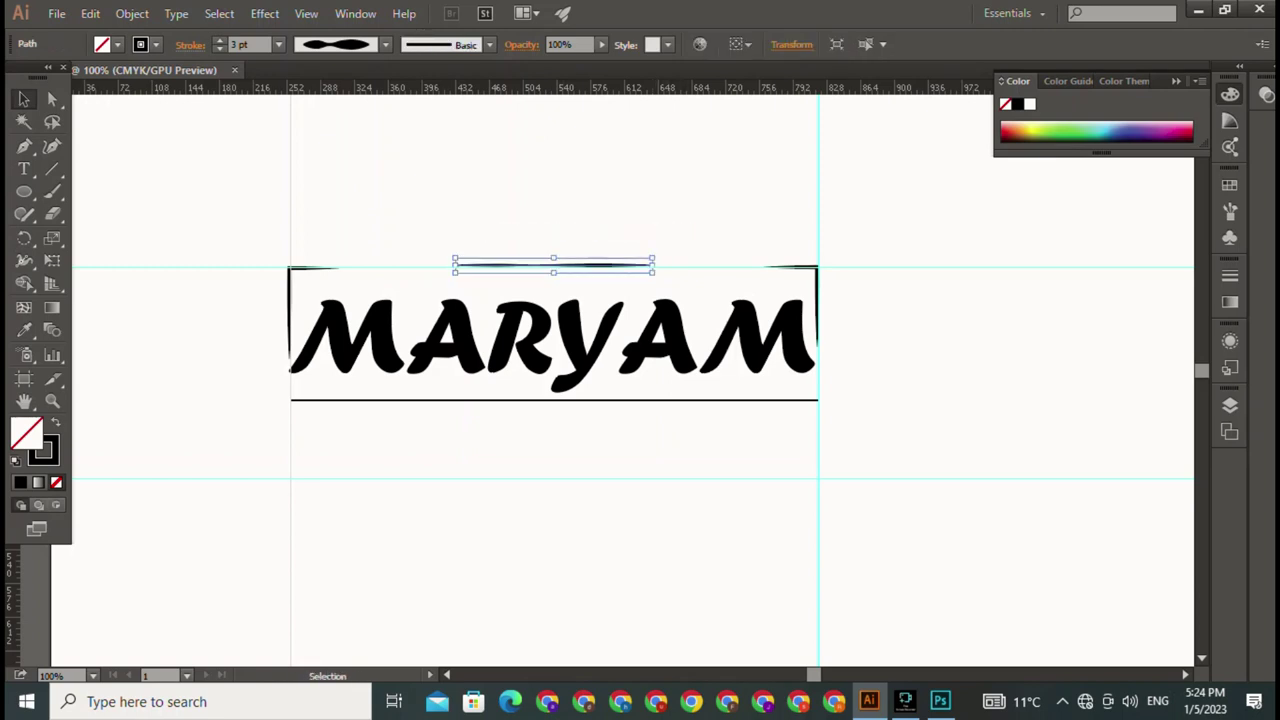
key("ctrl+shift+a")
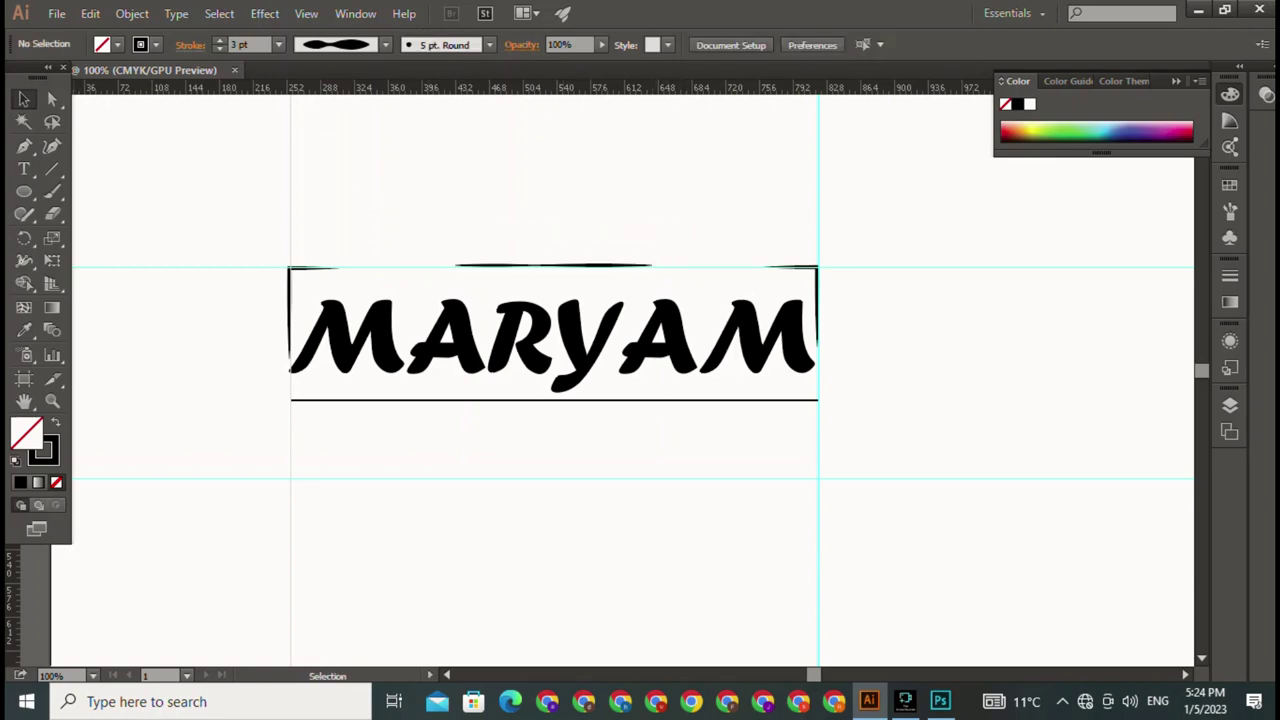
left_click(554, 400)
key("ctrl+shift+a")
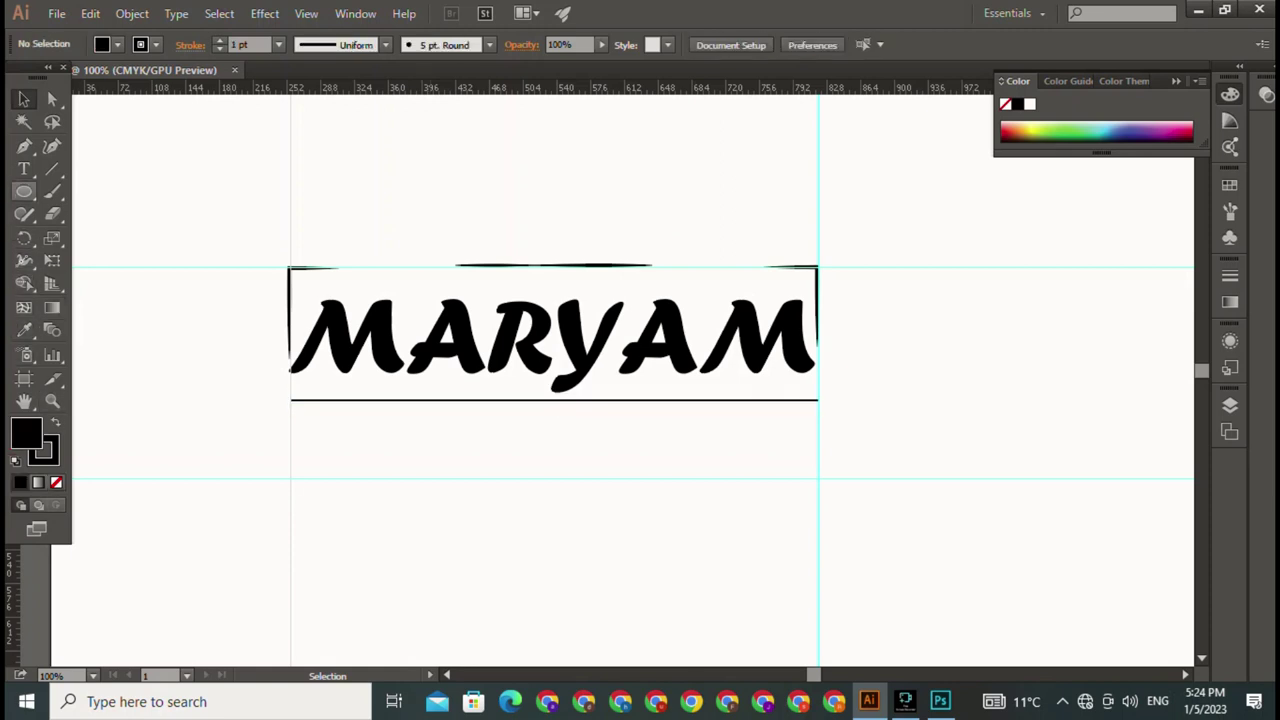
left_click(24, 169)
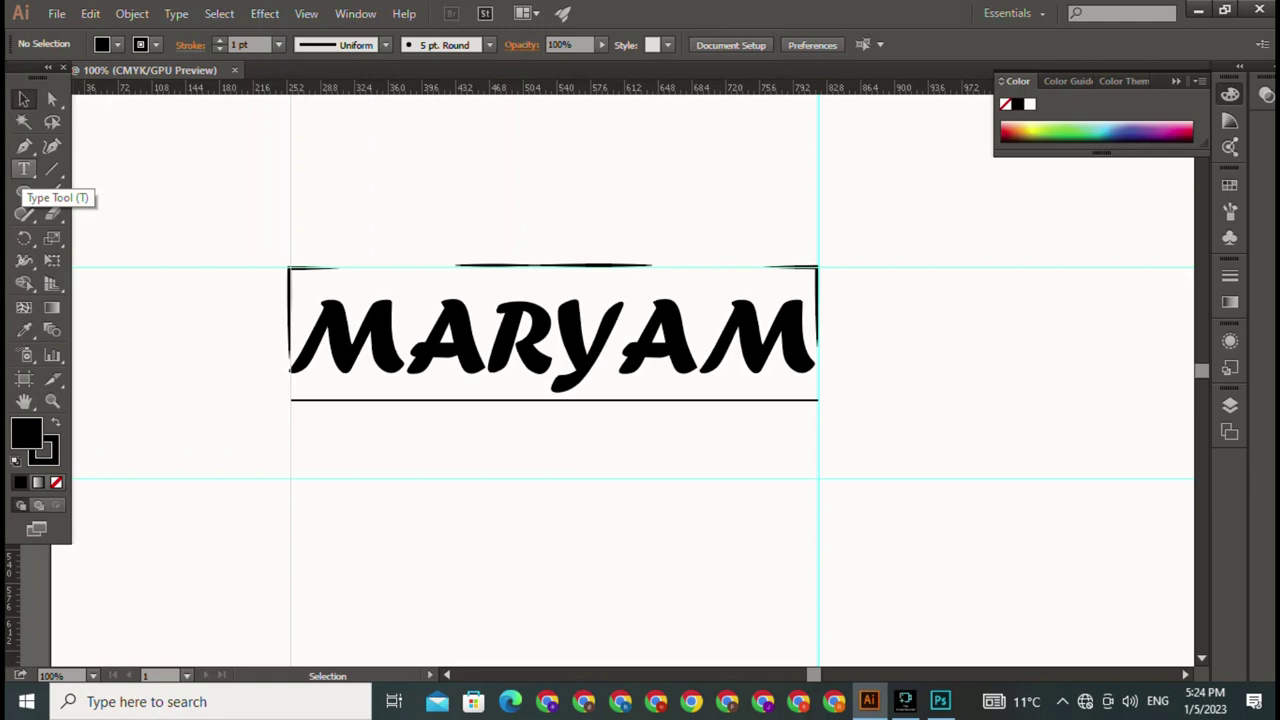
left_click(23, 98)
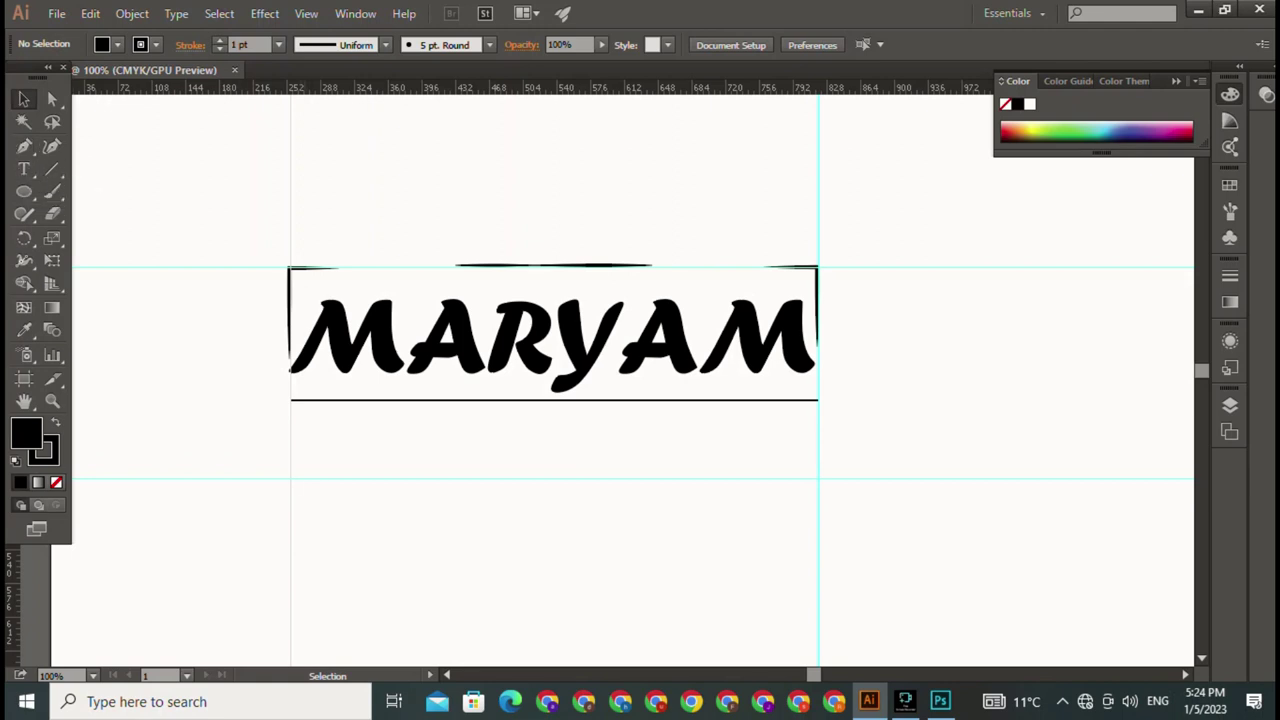
Step: Copy the top-left corner stroke below MARYAM and reflect it across a 0° axis
left_click(290, 310)
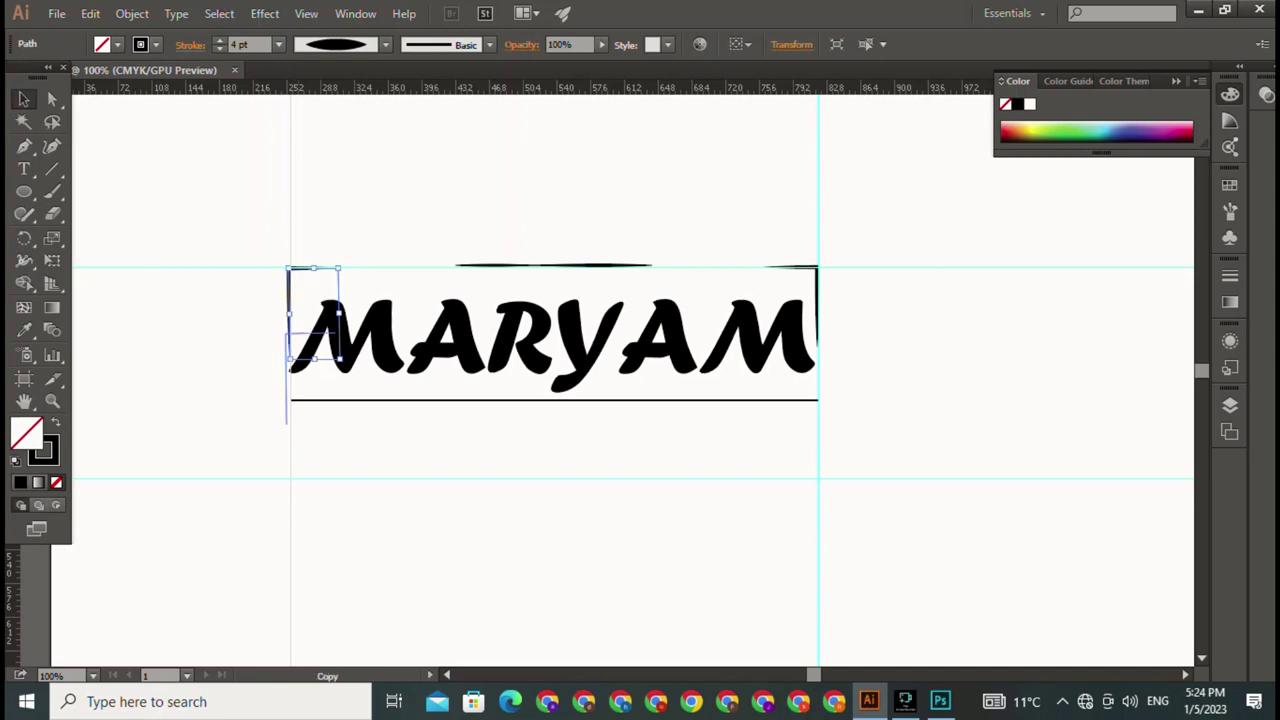
left_click_drag(290, 315, 298, 485)
right_click(304, 446)
mouse_move(363, 345)
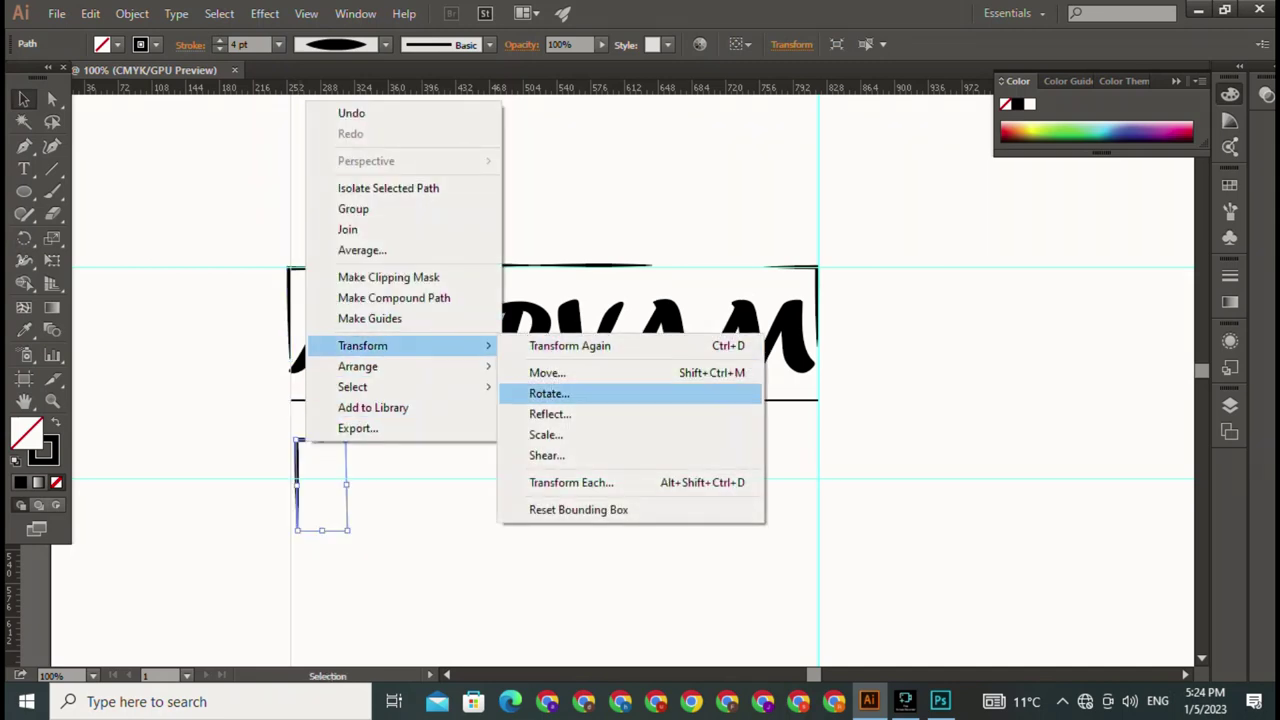
left_click(550, 414)
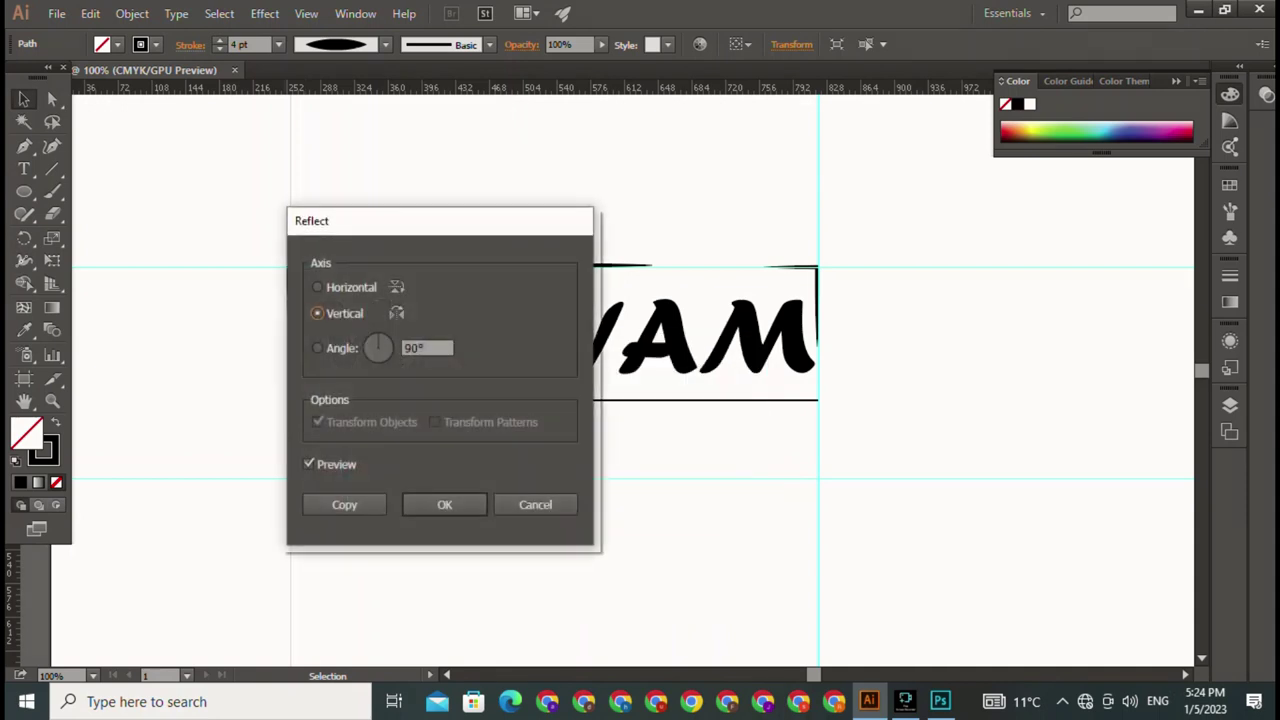
left_click_drag(429, 229, 1088, 280)
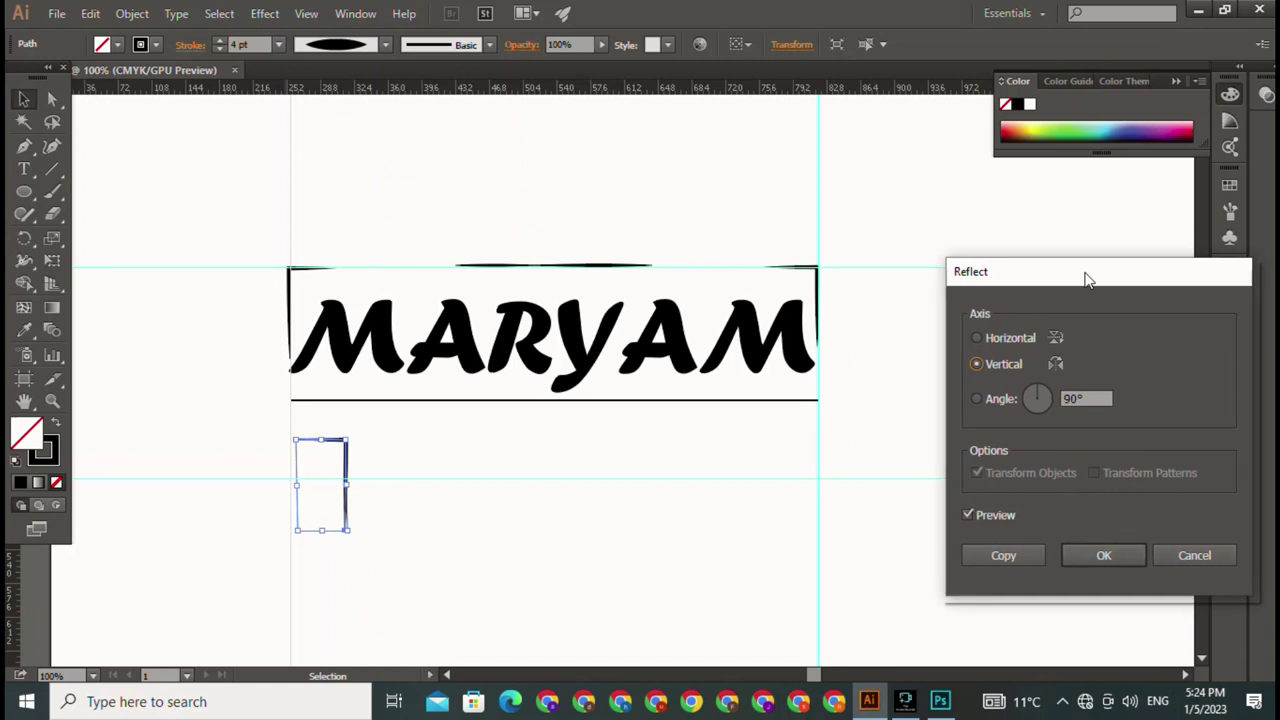
left_click(976, 398)
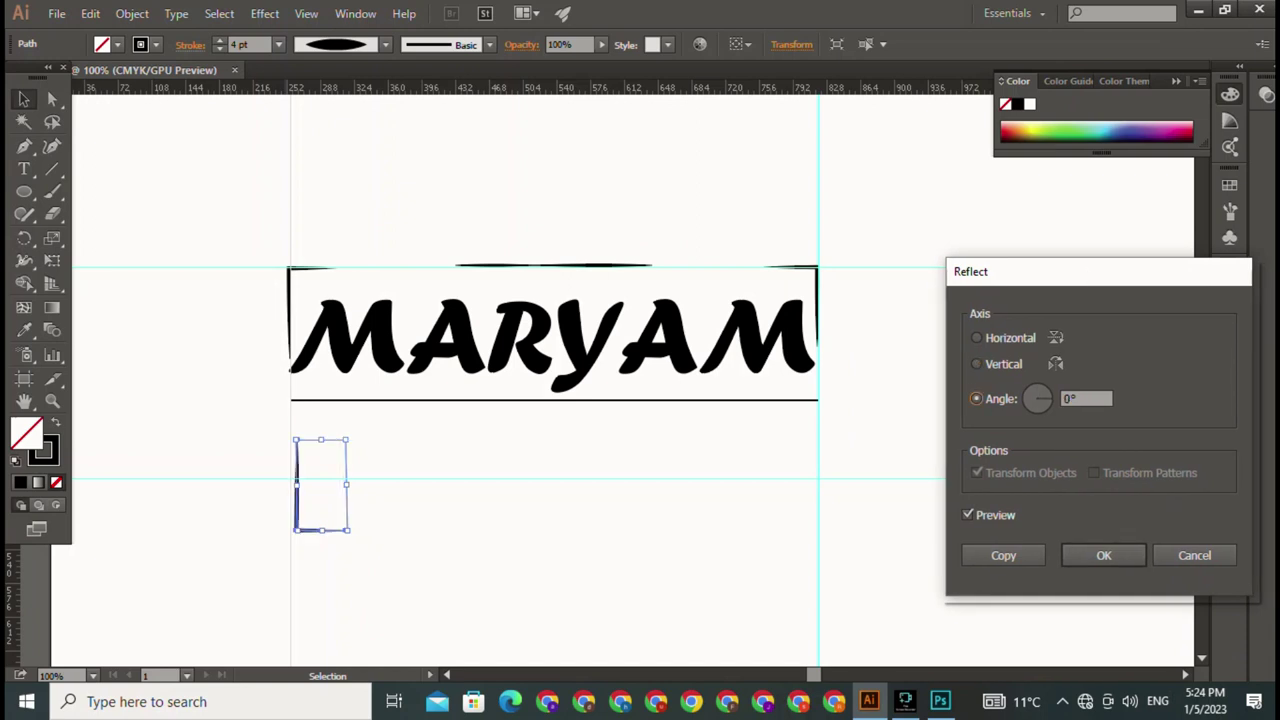
key("Tab")
key("Tab")
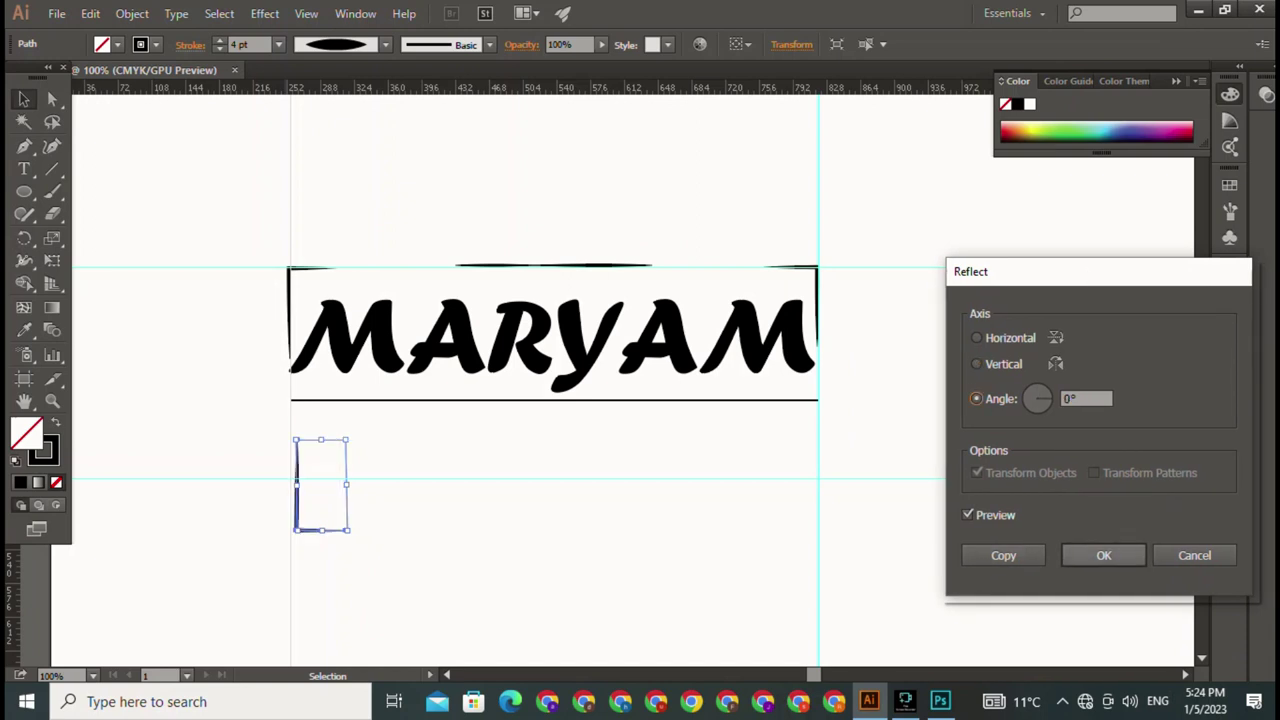
key("Return")
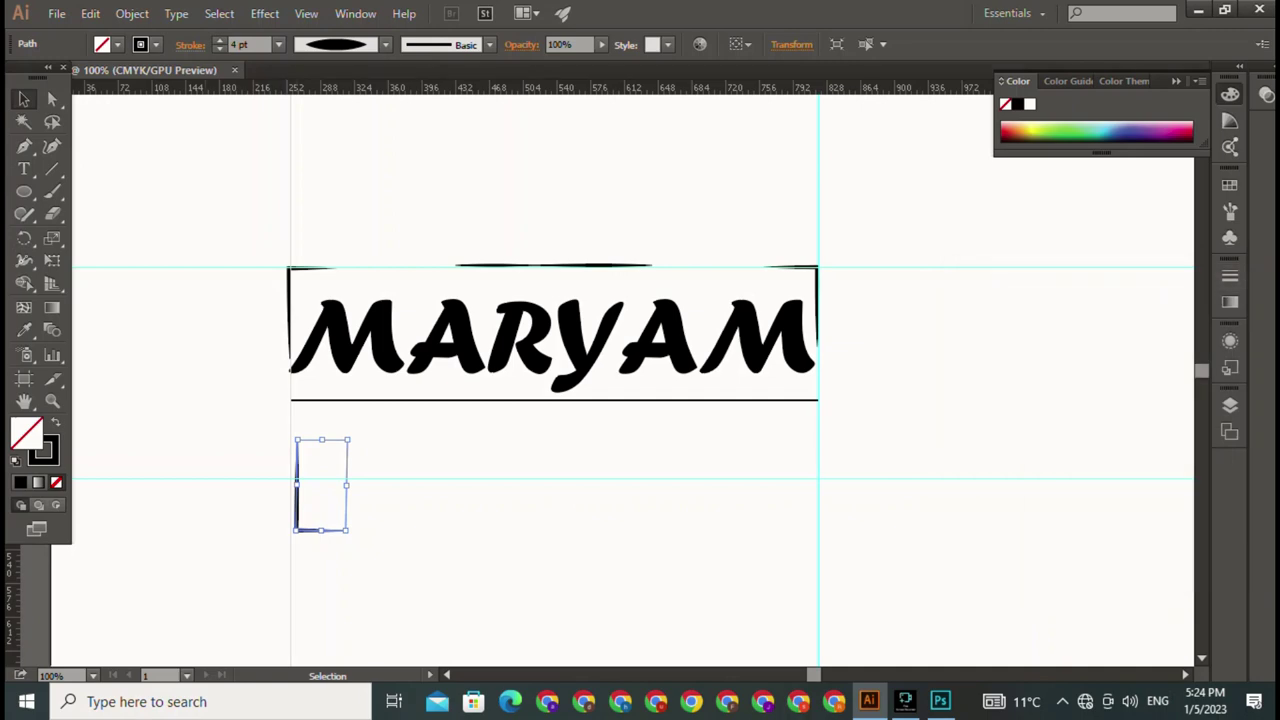
Step: Snap the flipped corner under the left end of the MARYAM box
left_click_drag(296, 488, 296, 481)
left_click_drag(296, 481, 296, 481)
key("ctrl+shift+a")
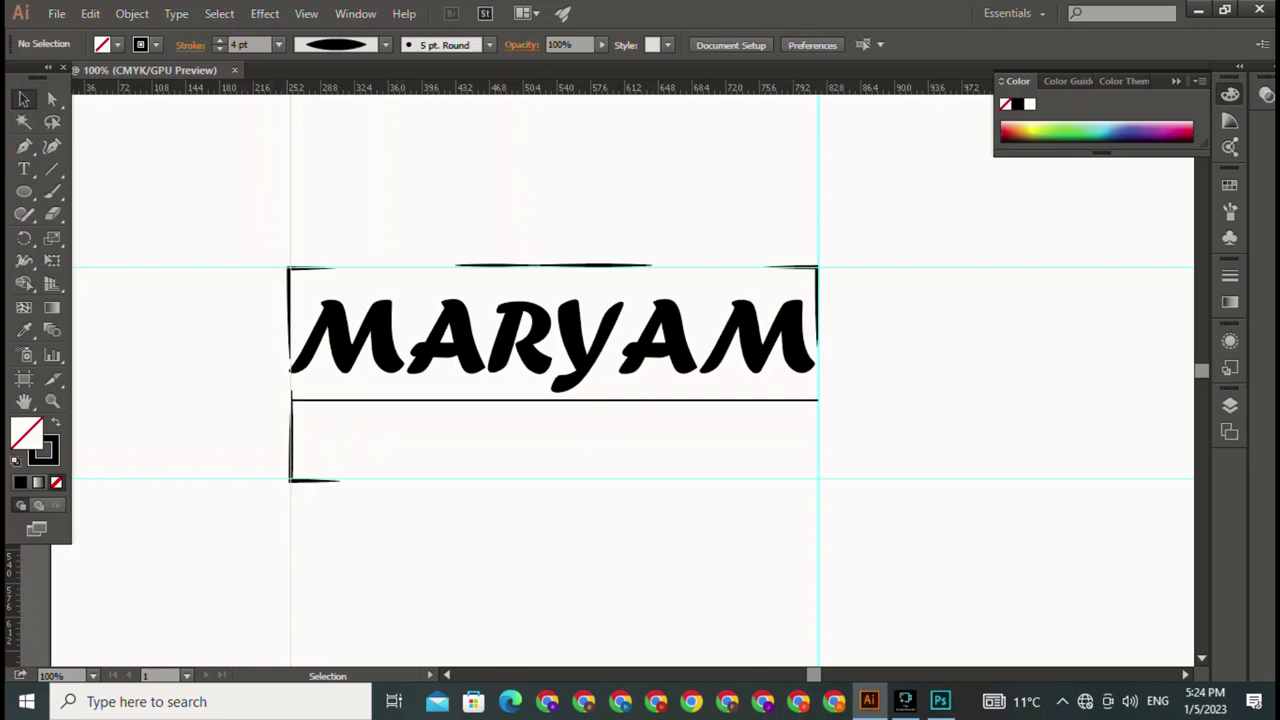
left_click(291, 440)
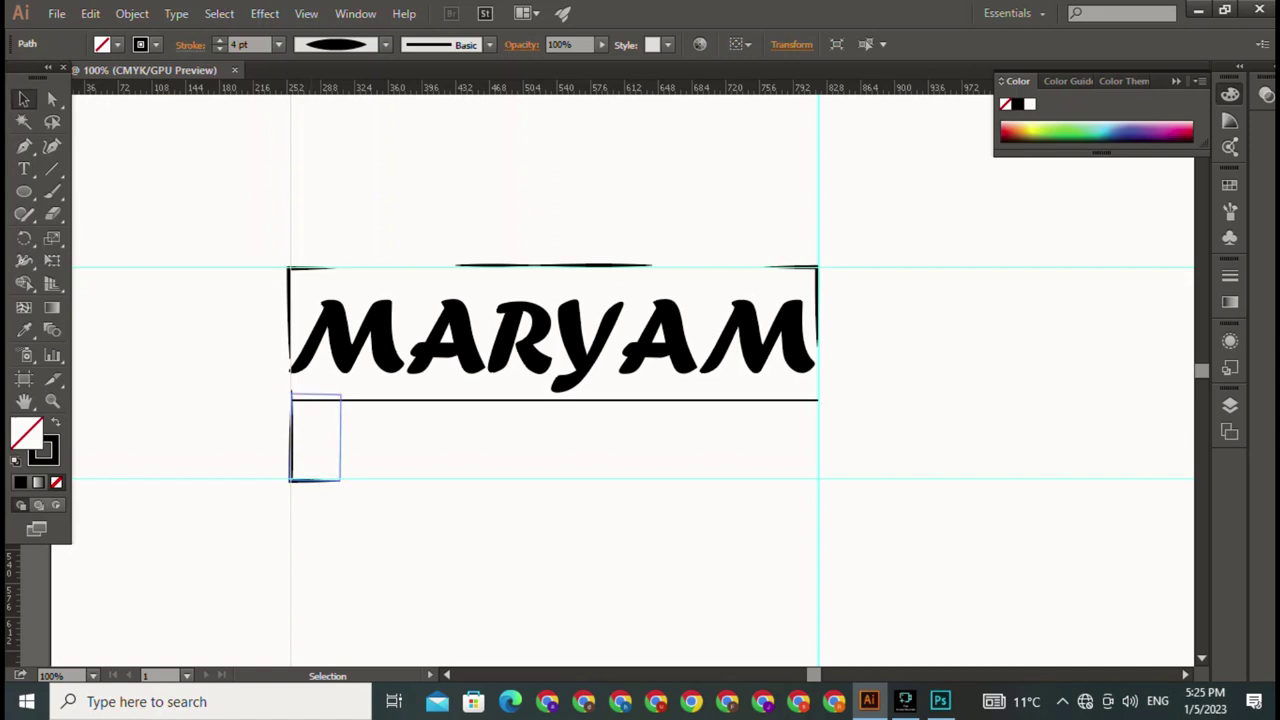
Step: Shorten the upright arm of the bottom-left corner stroke
left_click_drag(316, 390, 316, 406)
key("ctrl+shift+a")
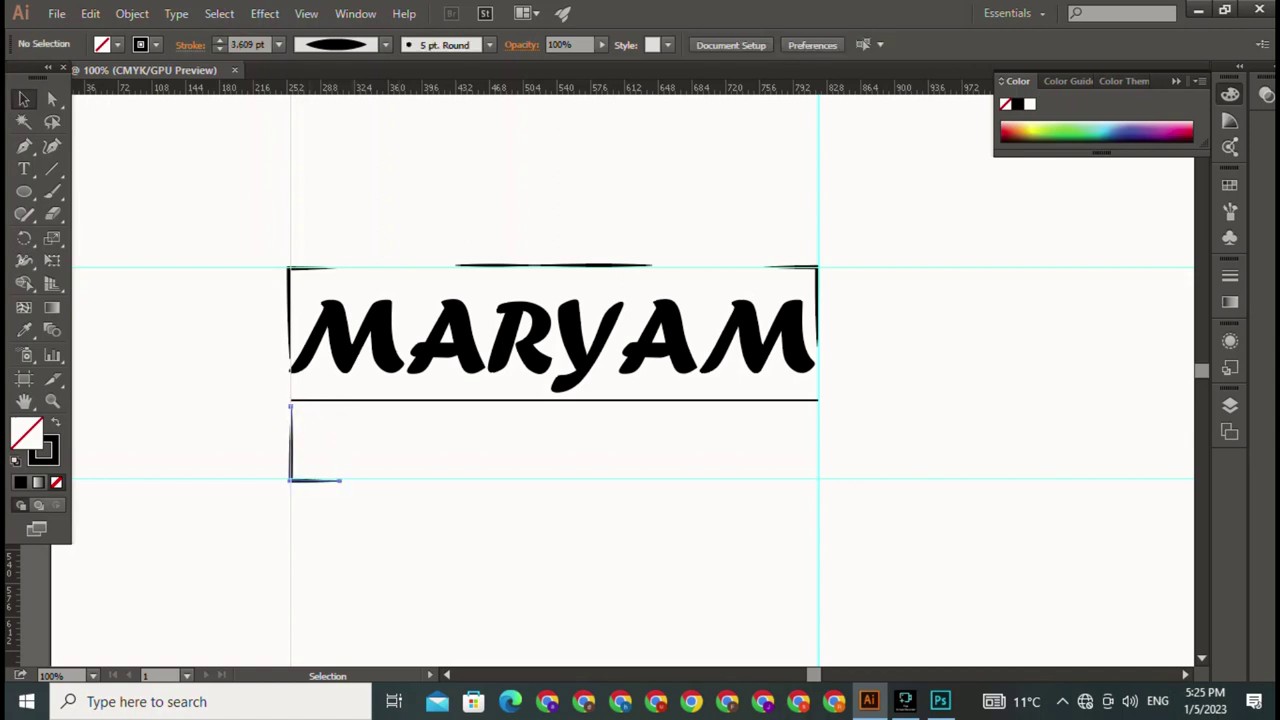
left_click(291, 440)
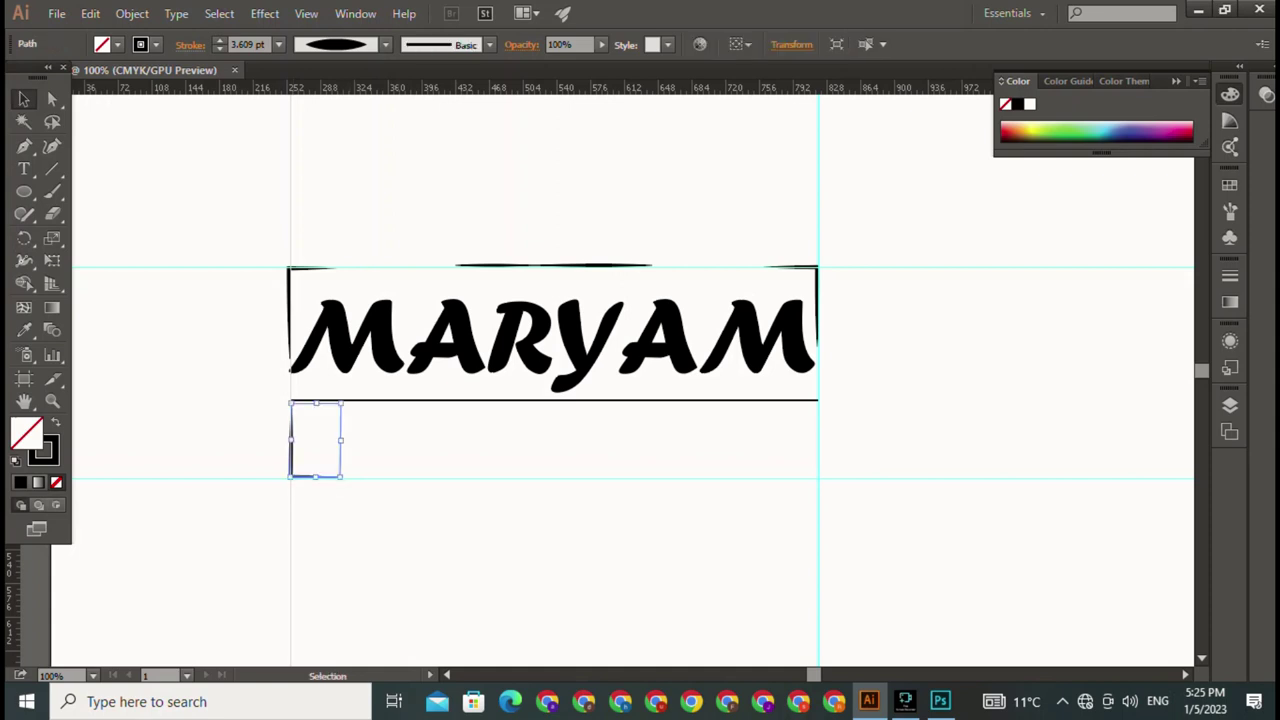
key("ctrl+shift+a")
left_click(291, 440)
Step: Duplicate the bottom-left corner to the right and reflect it vertically
left_click_drag(291, 440, 493, 440)
right_click(496, 458)
mouse_move(553, 361)
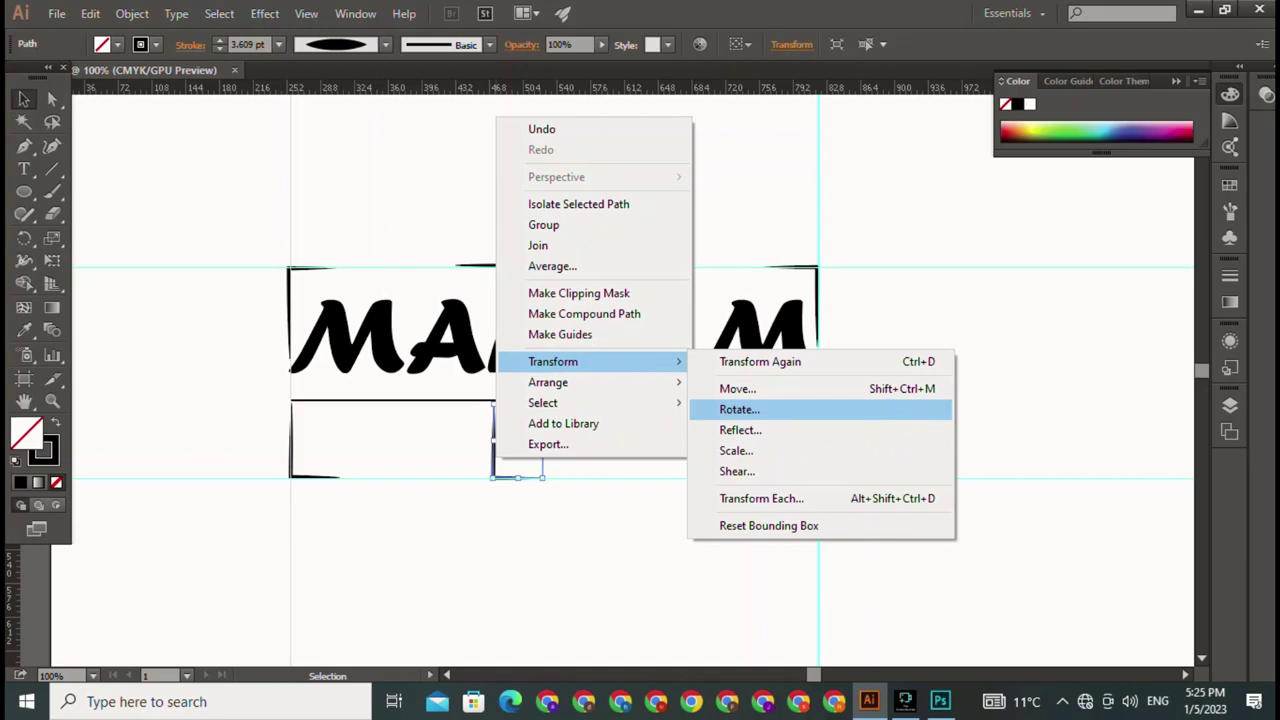
left_click(740, 430)
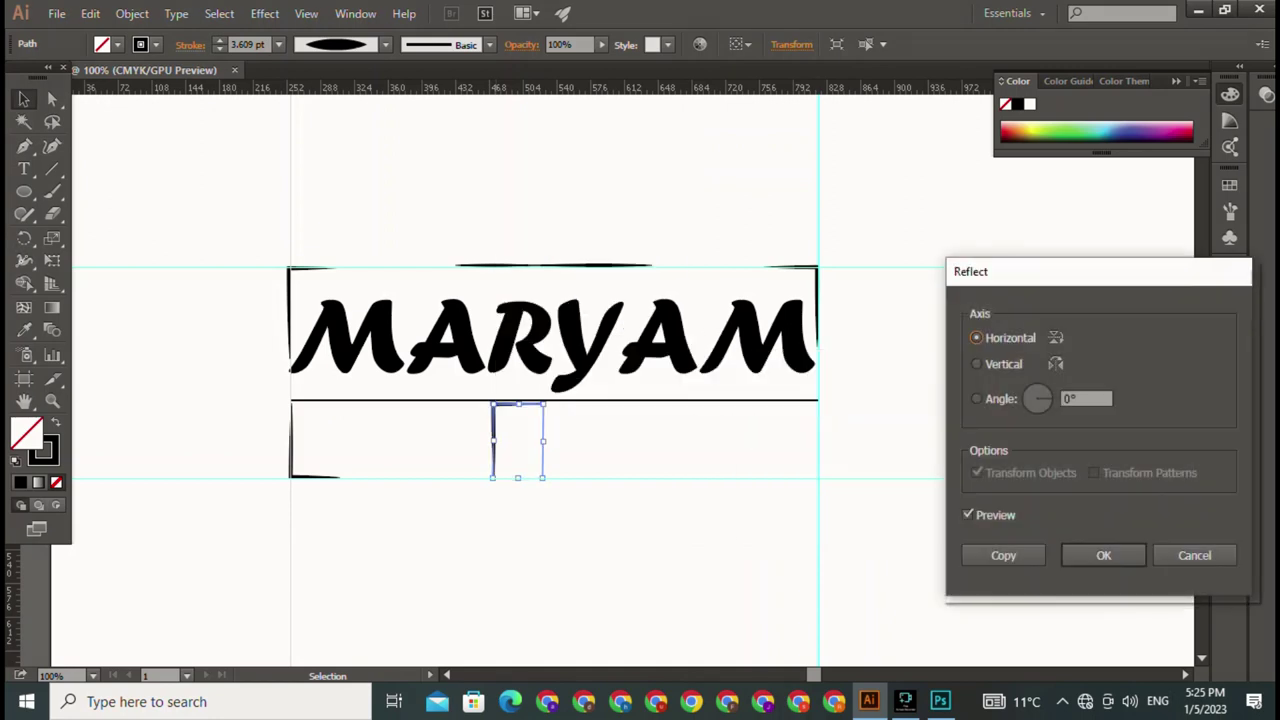
left_click(977, 398)
left_click(977, 364)
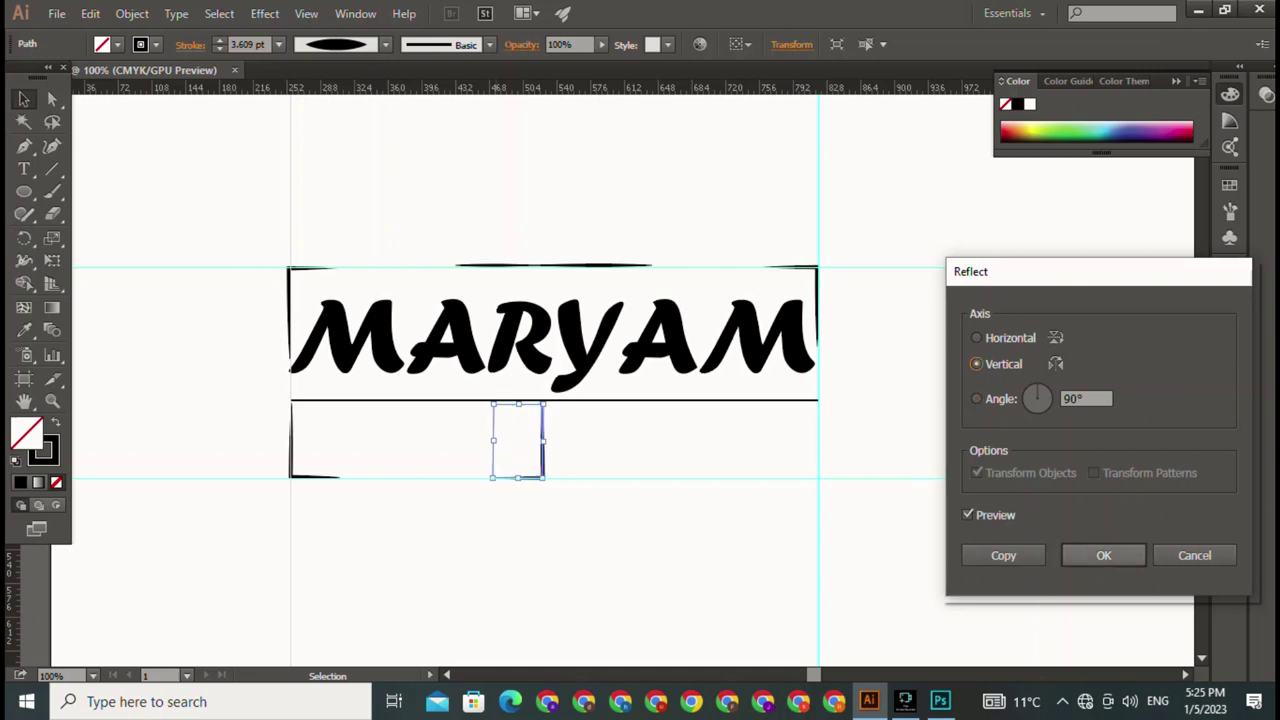
left_click(1103, 555)
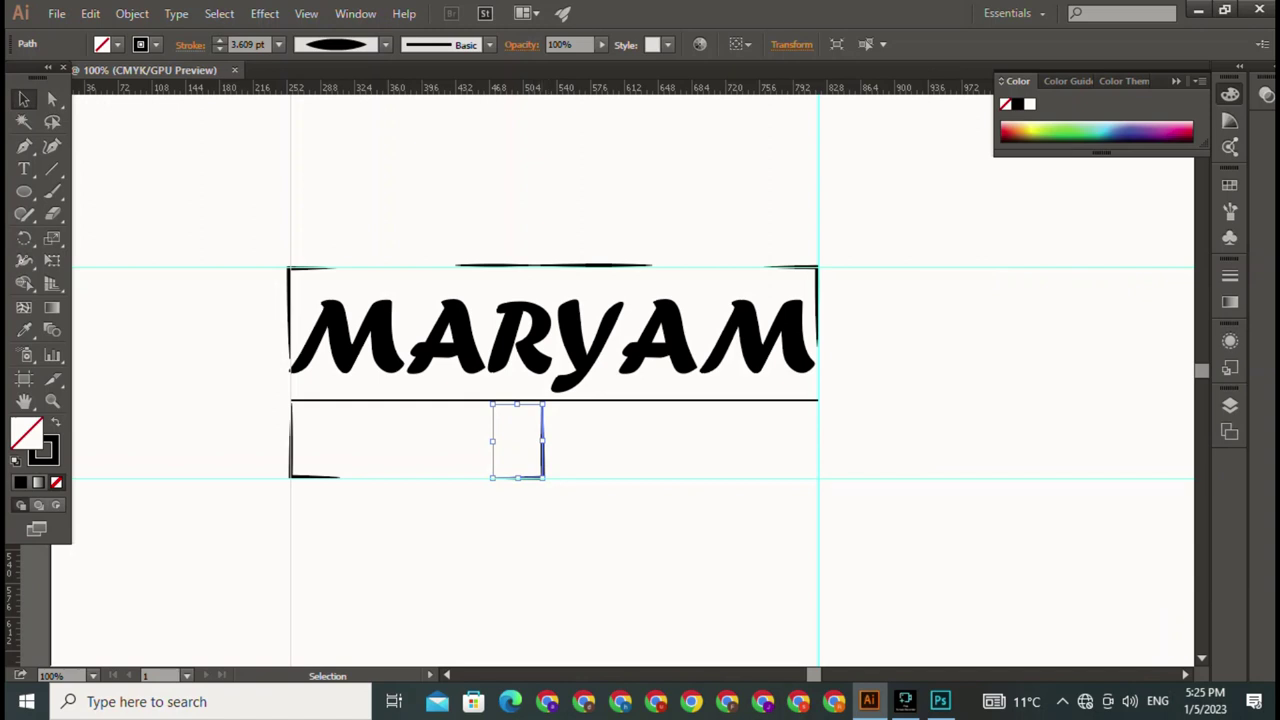
Step: Snap the flipped copy onto the lower box's bottom-right corner
left_click_drag(517, 440, 802, 473)
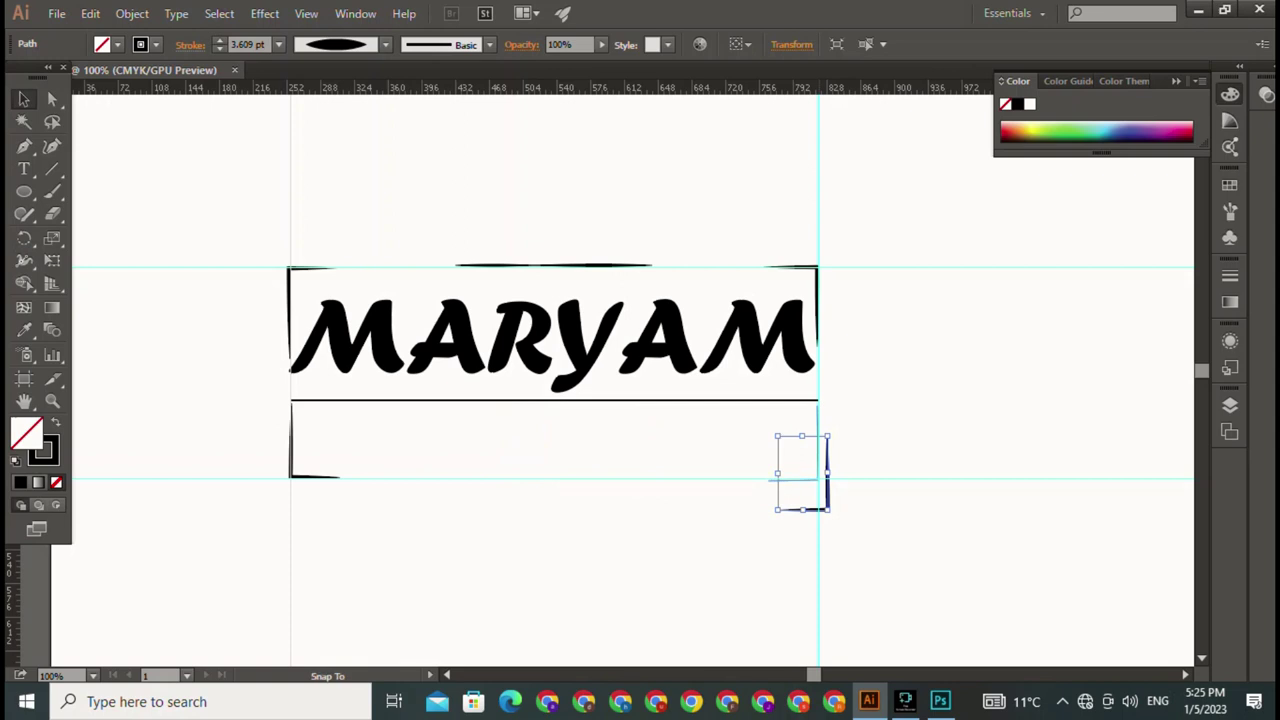
left_click_drag(802, 473, 794, 444)
key("ctrl+shift+a")
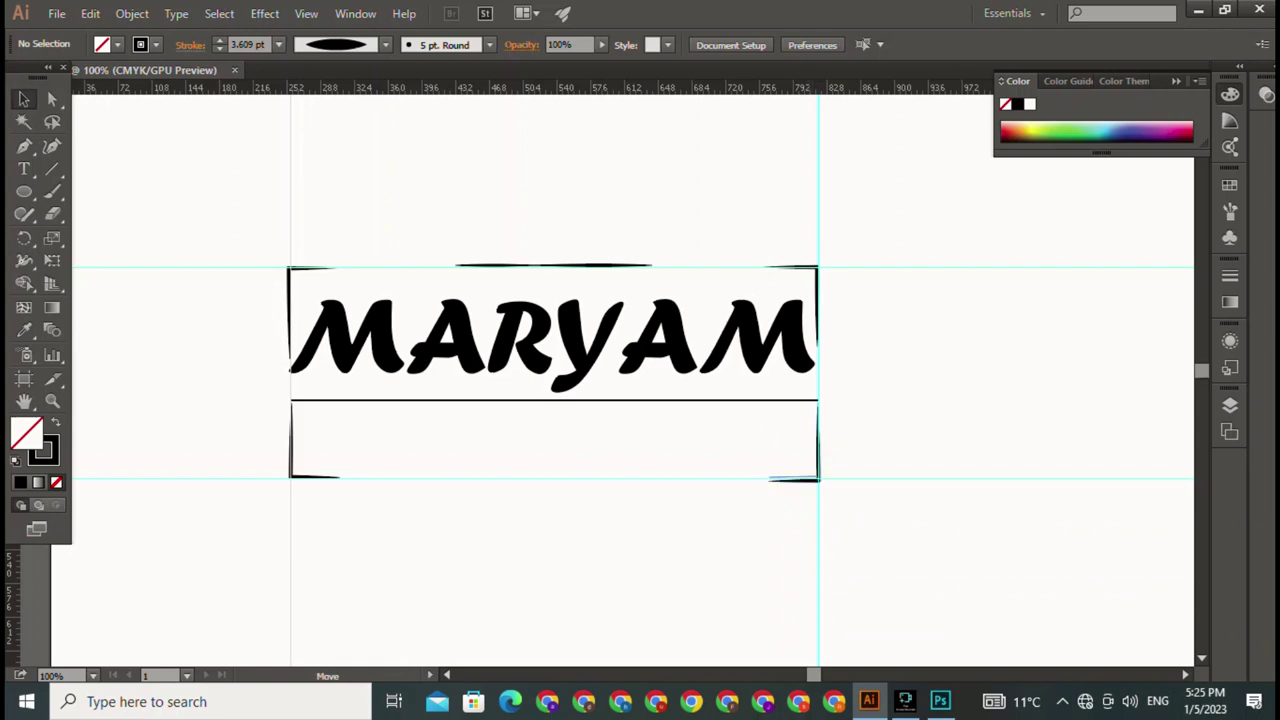
left_click_drag(795, 480, 795, 477)
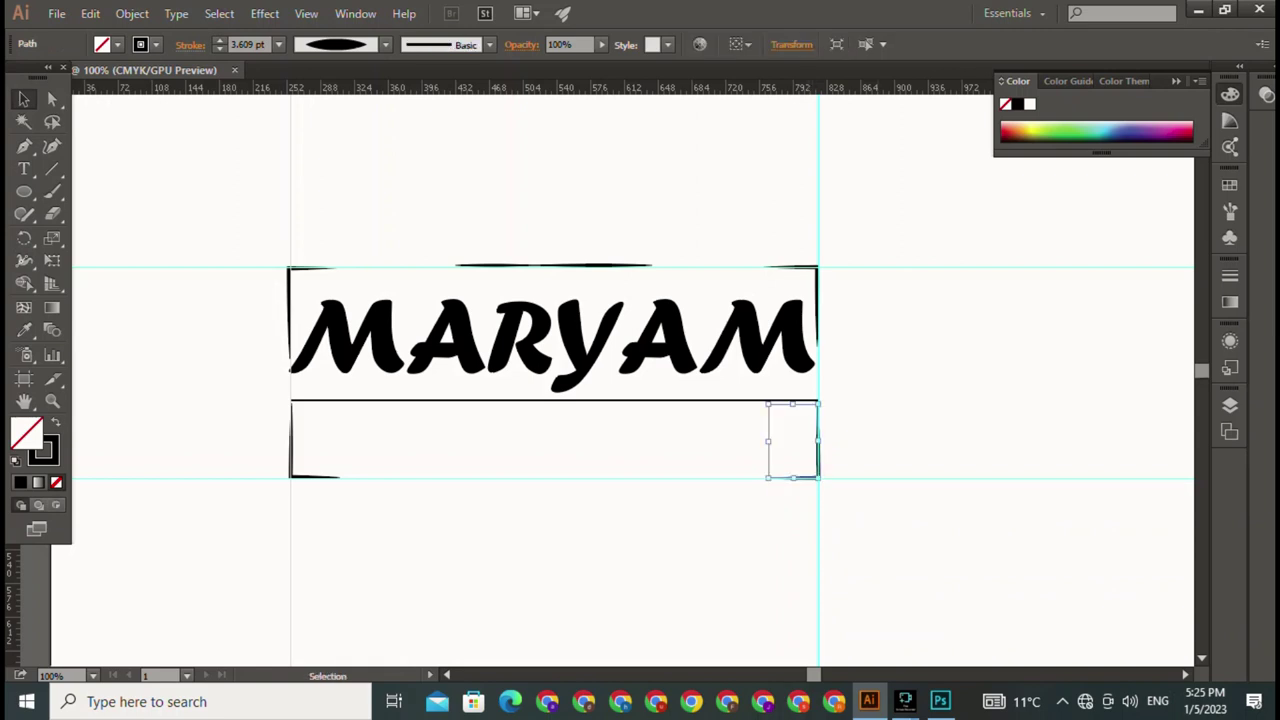
key("ctrl+shift+a")
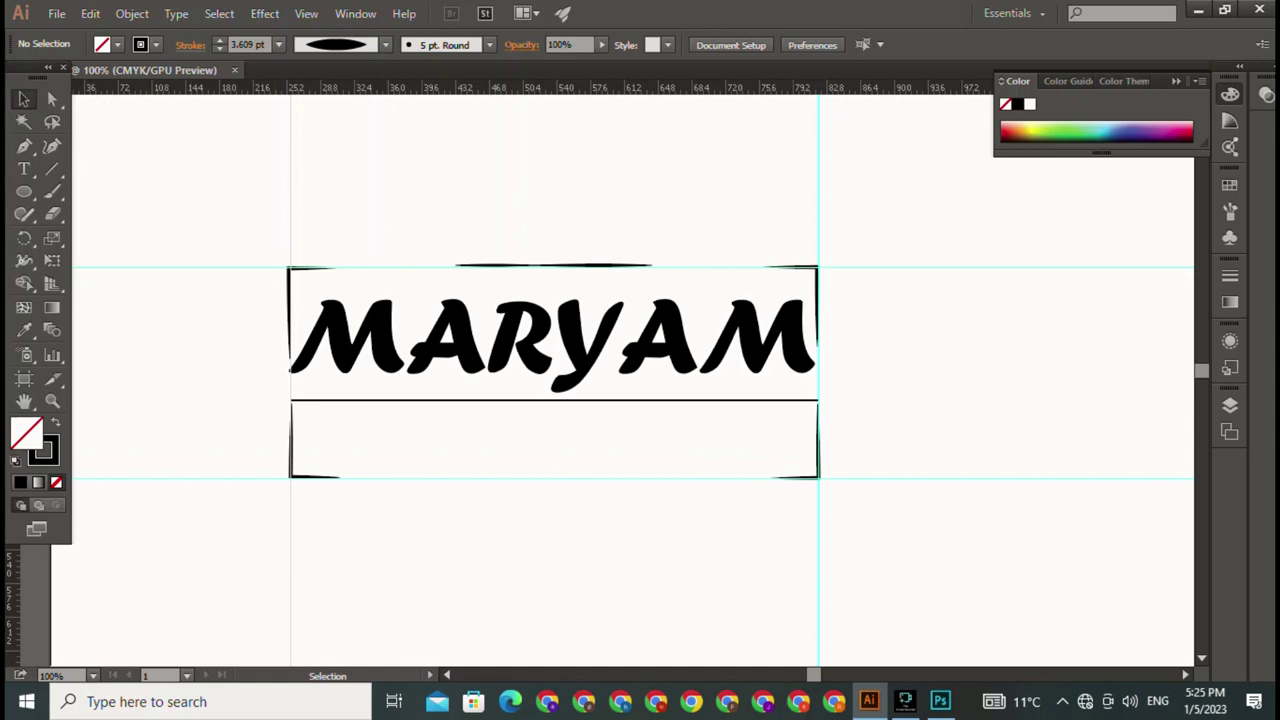
left_click(24, 169)
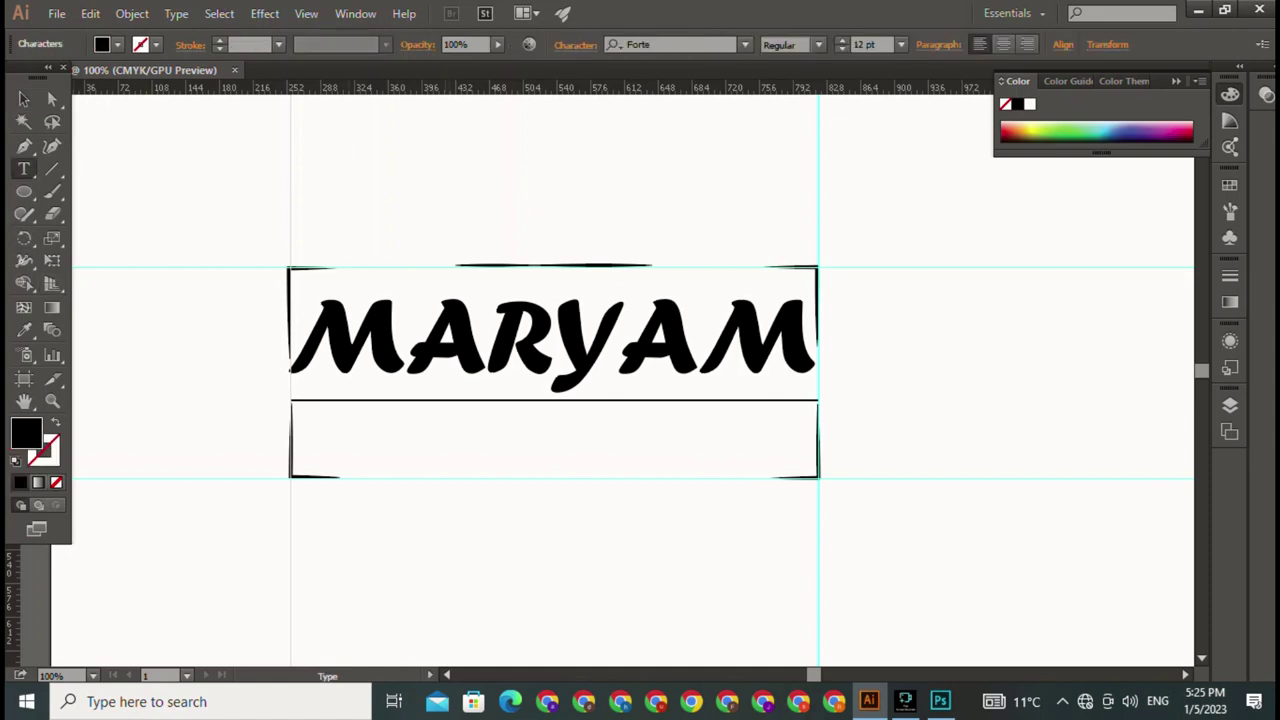
Step: Add a JOJO text line in 75 pt Forte and move it into the lower box beneath MARYAM
left_click(351, 147)
type("o")
type("h")
type("o")
left_click(24, 99)
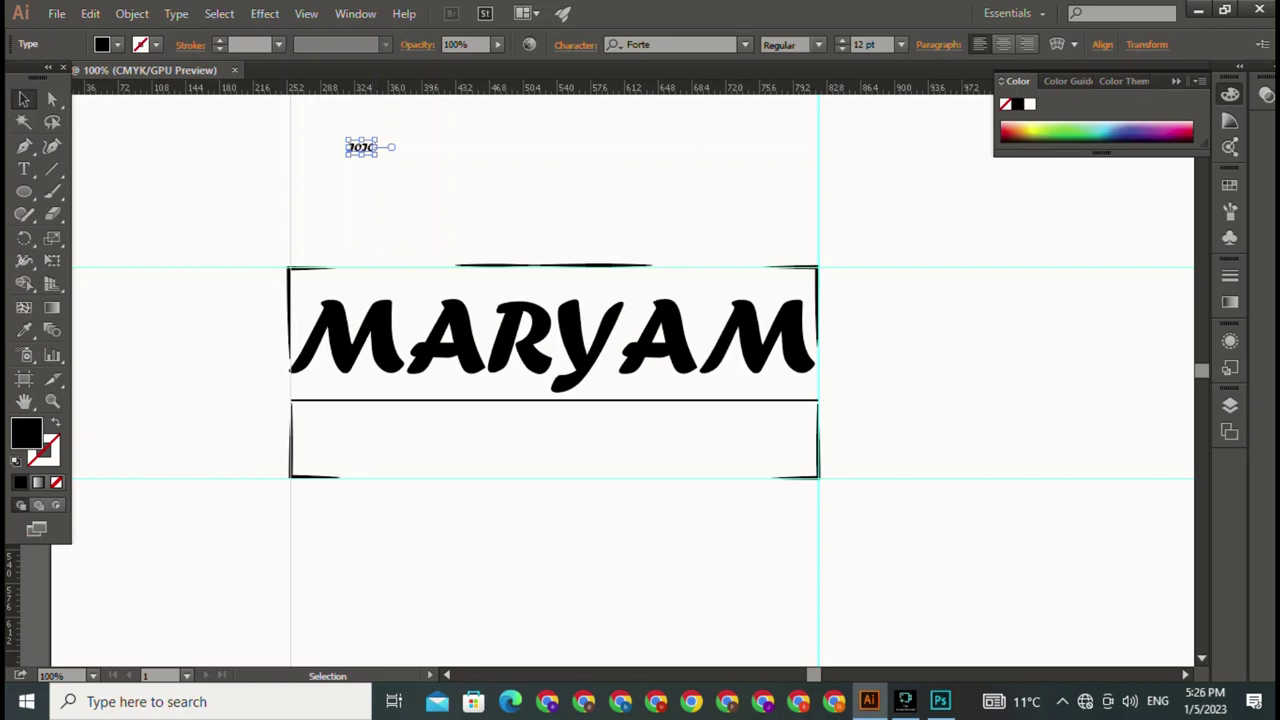
type("75")
key("Return")
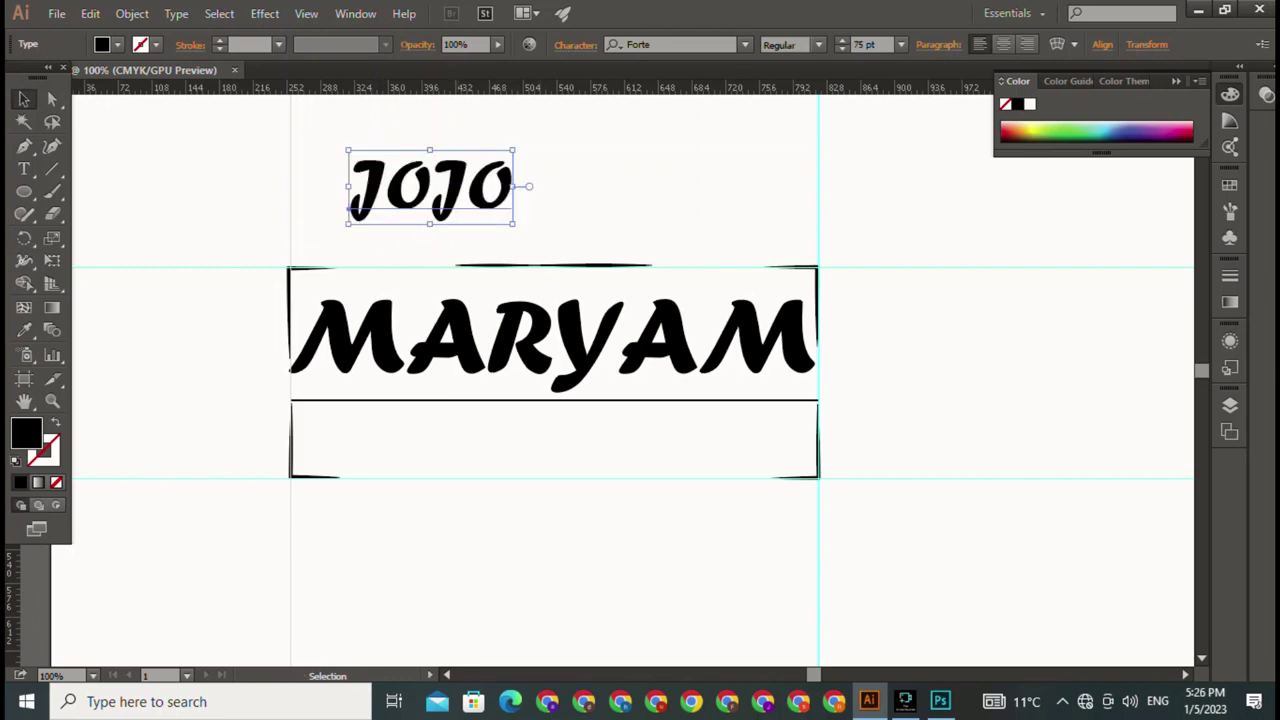
mouse_move(347, 206)
left_mouse_down()
mouse_move(452, 481)
mouse_move(455, 457)
left_mouse_up()
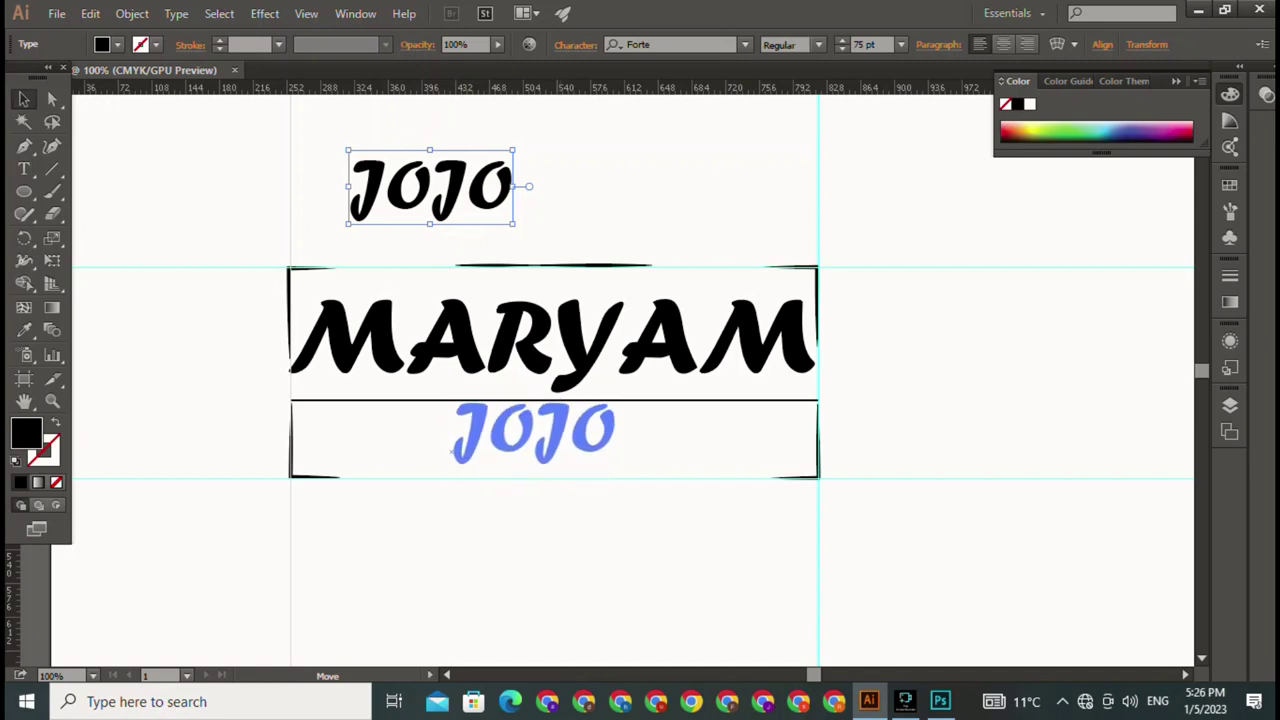